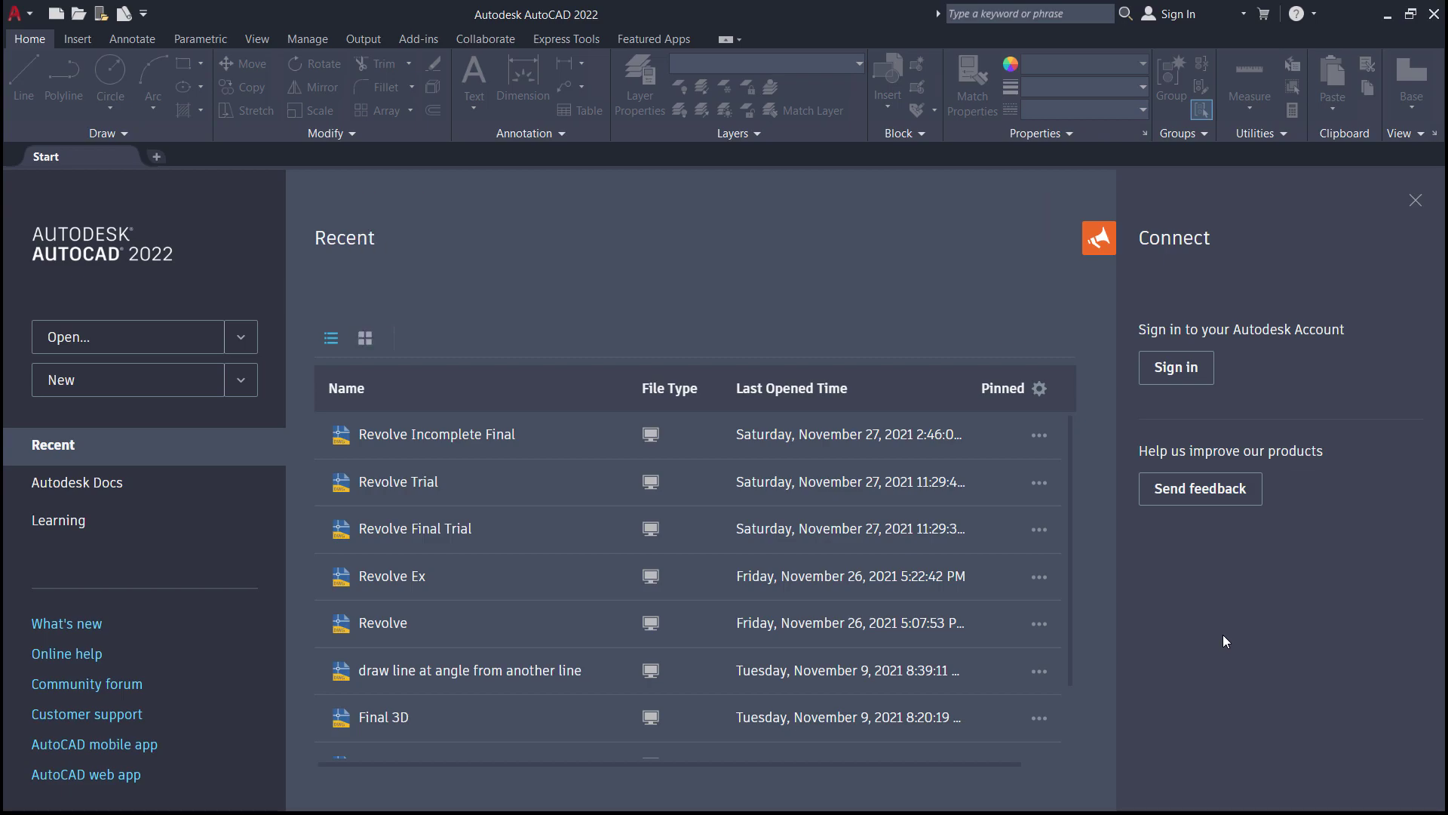
Create a new drawing from the acadiso template
click(241, 380)
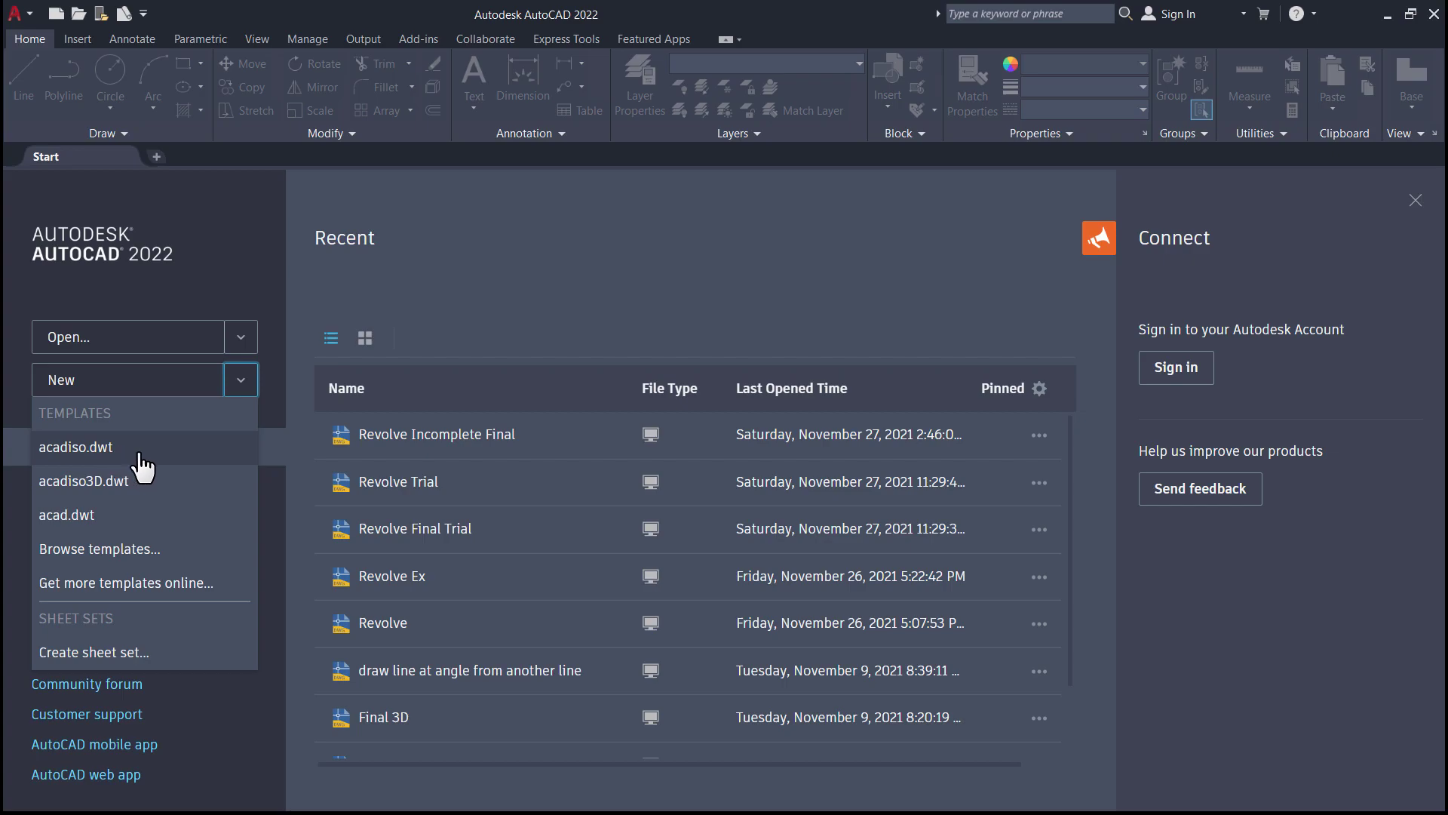
click(141, 558)
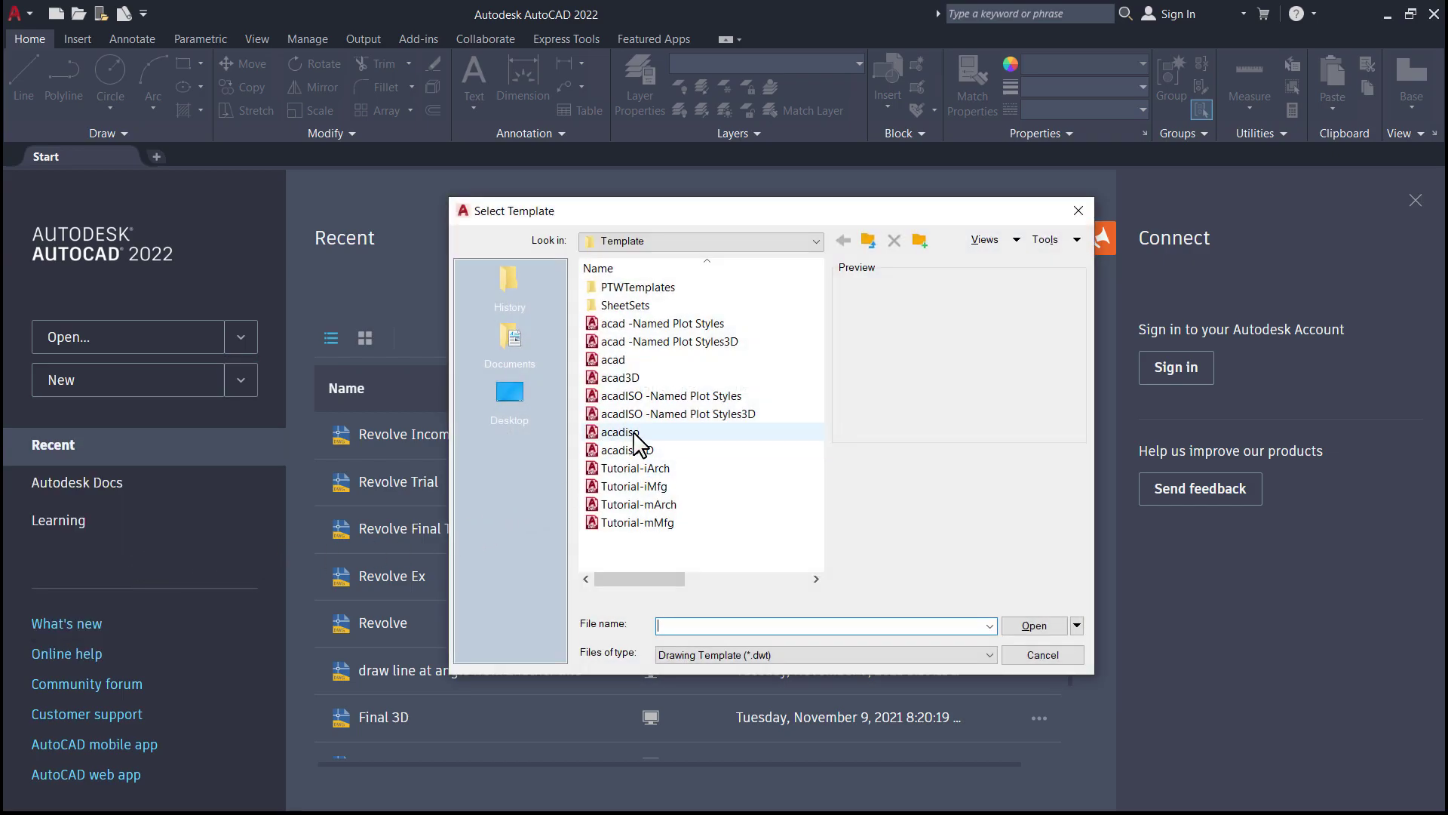
click(633, 435)
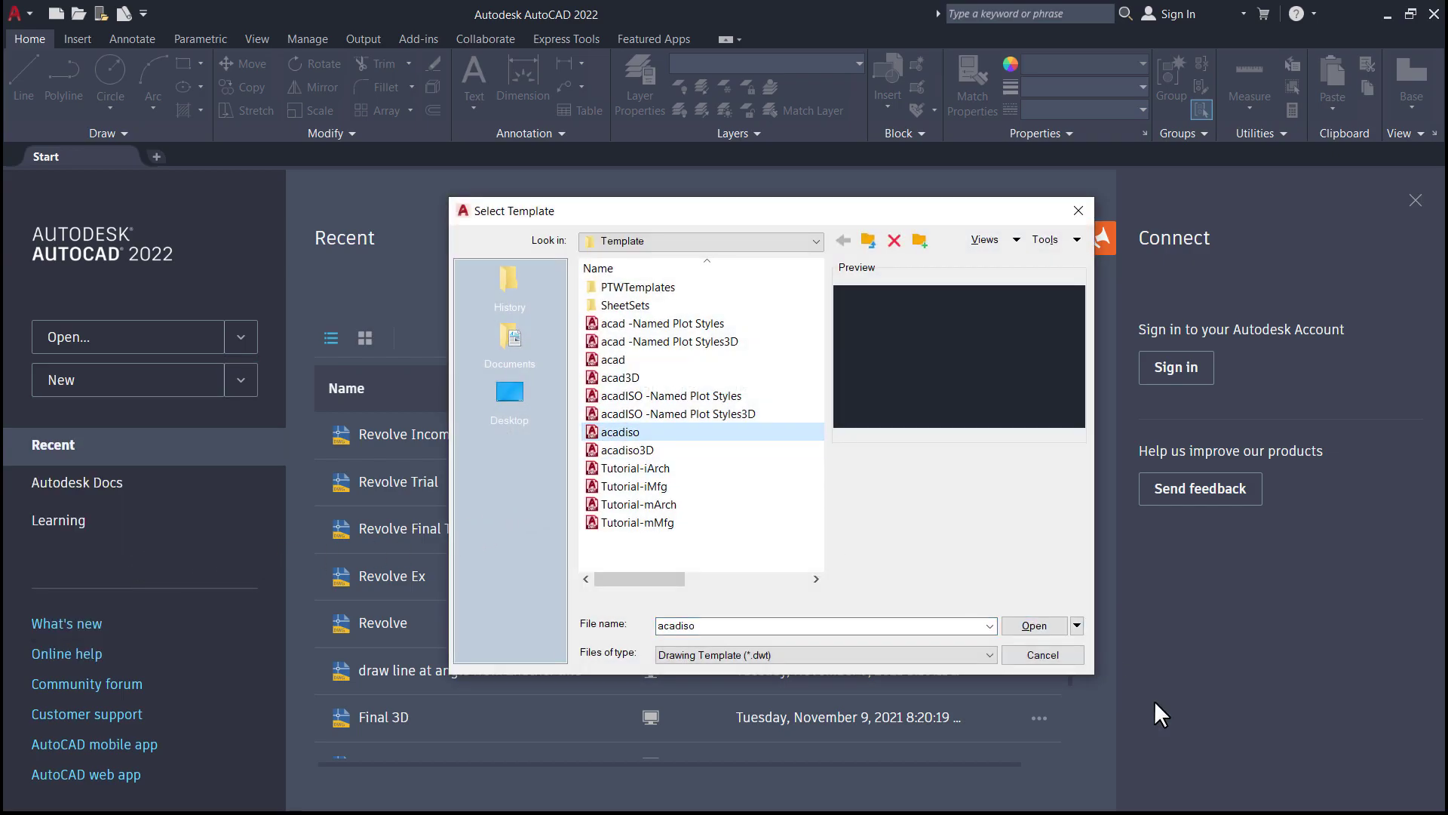
click(1038, 627)
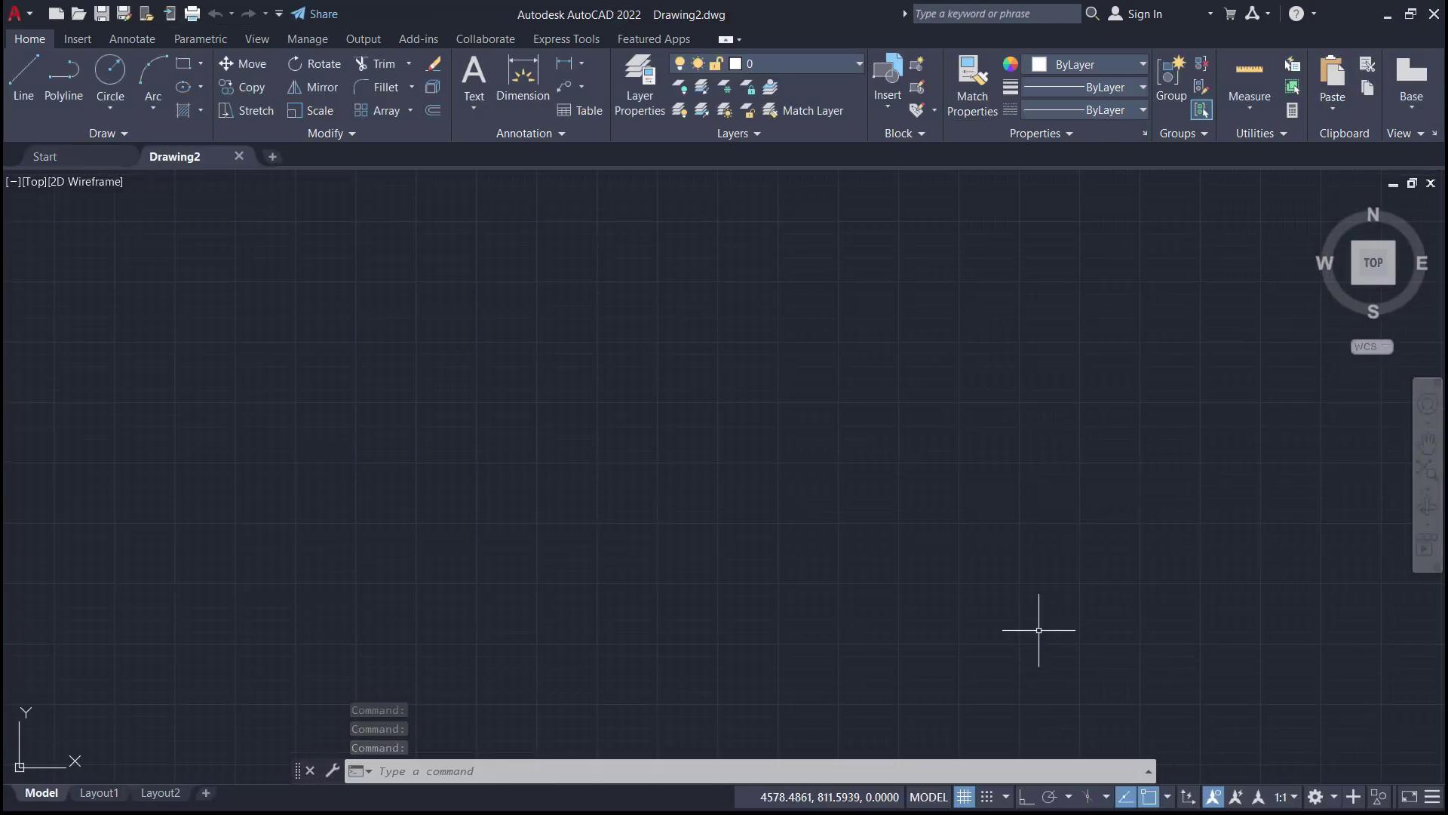
Switch to the 3D Modeling workspace and set the view to SE Isometric
click(1331, 806)
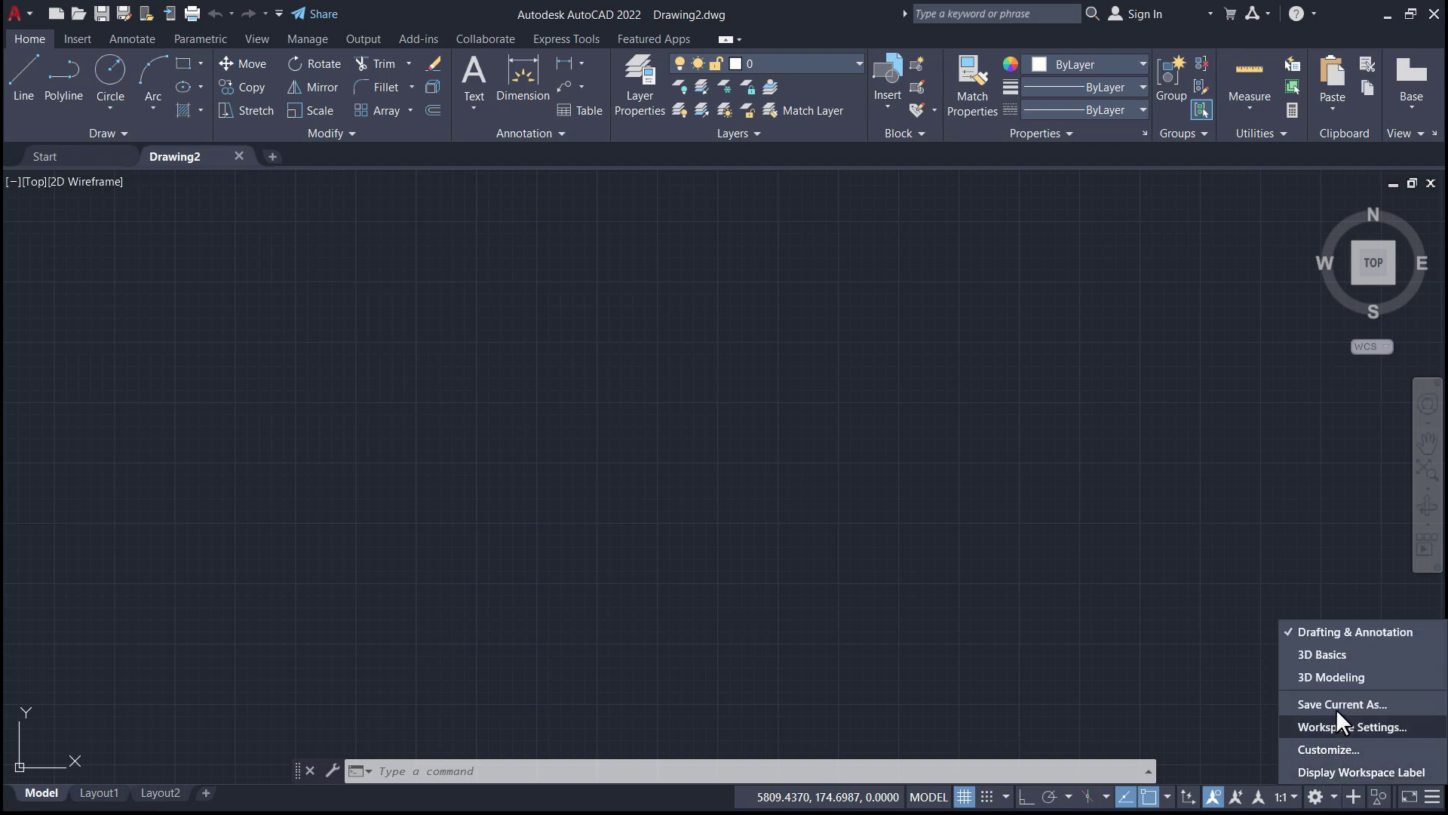
click(1333, 677)
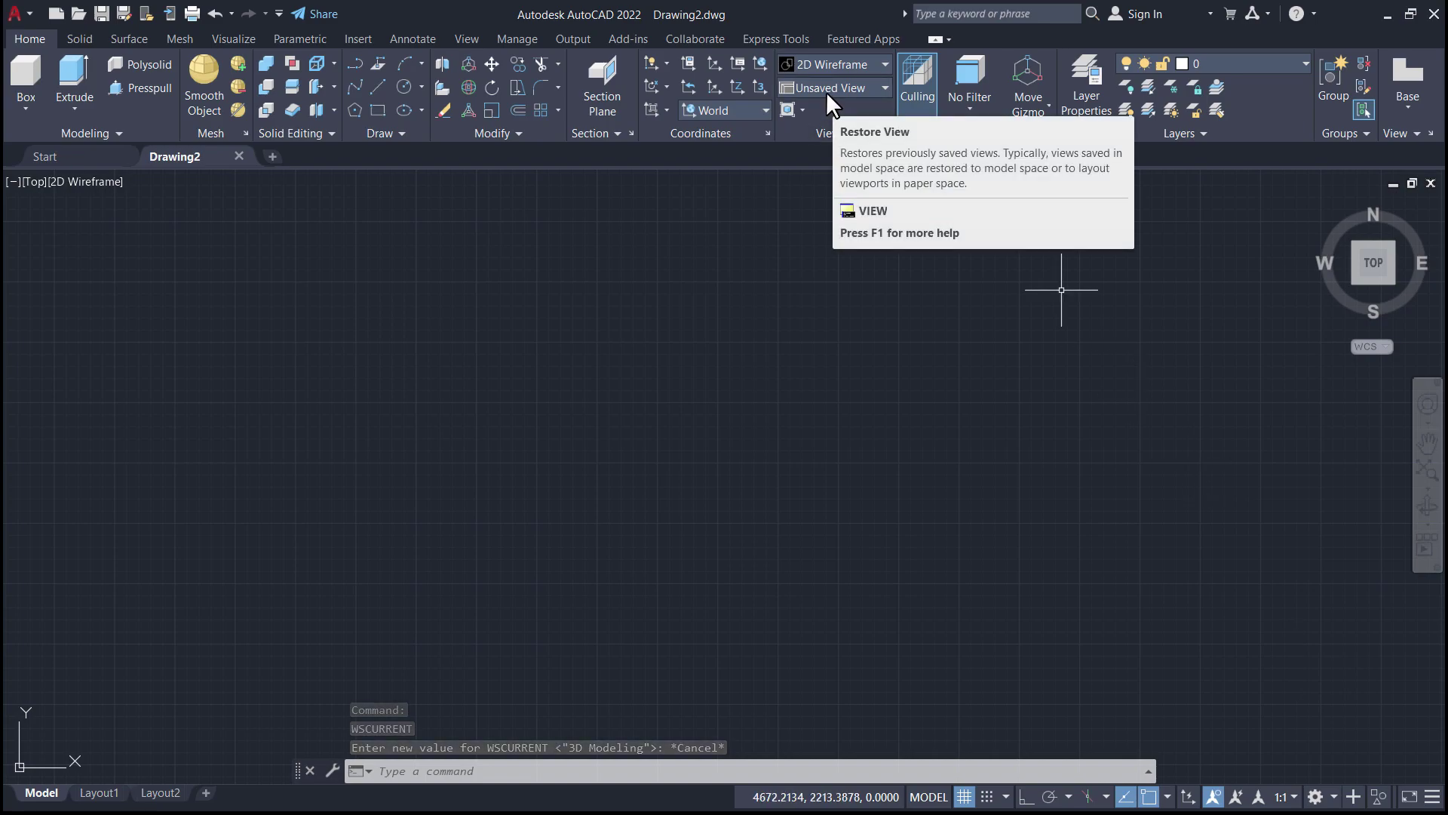
click(826, 92)
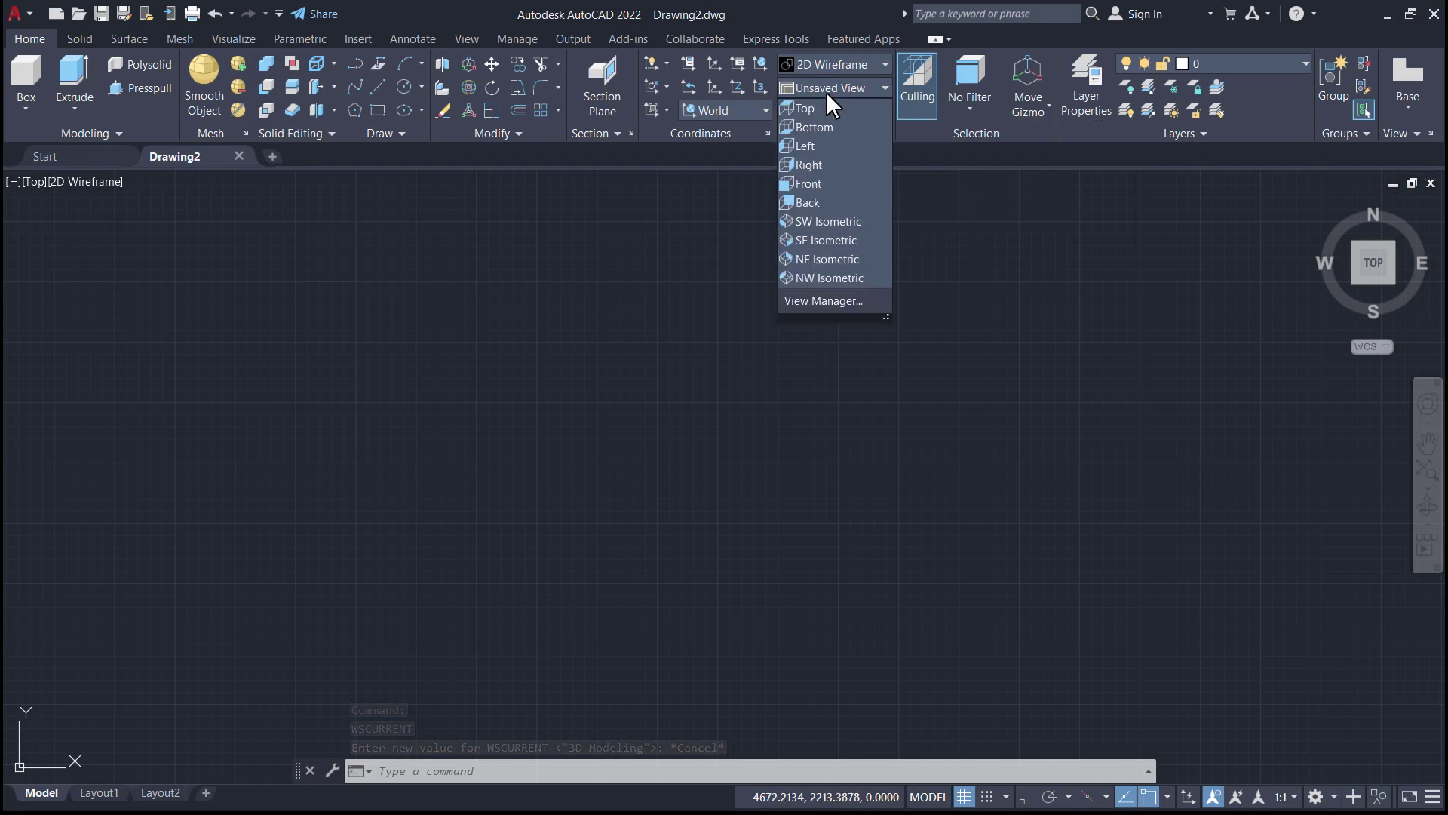
click(809, 249)
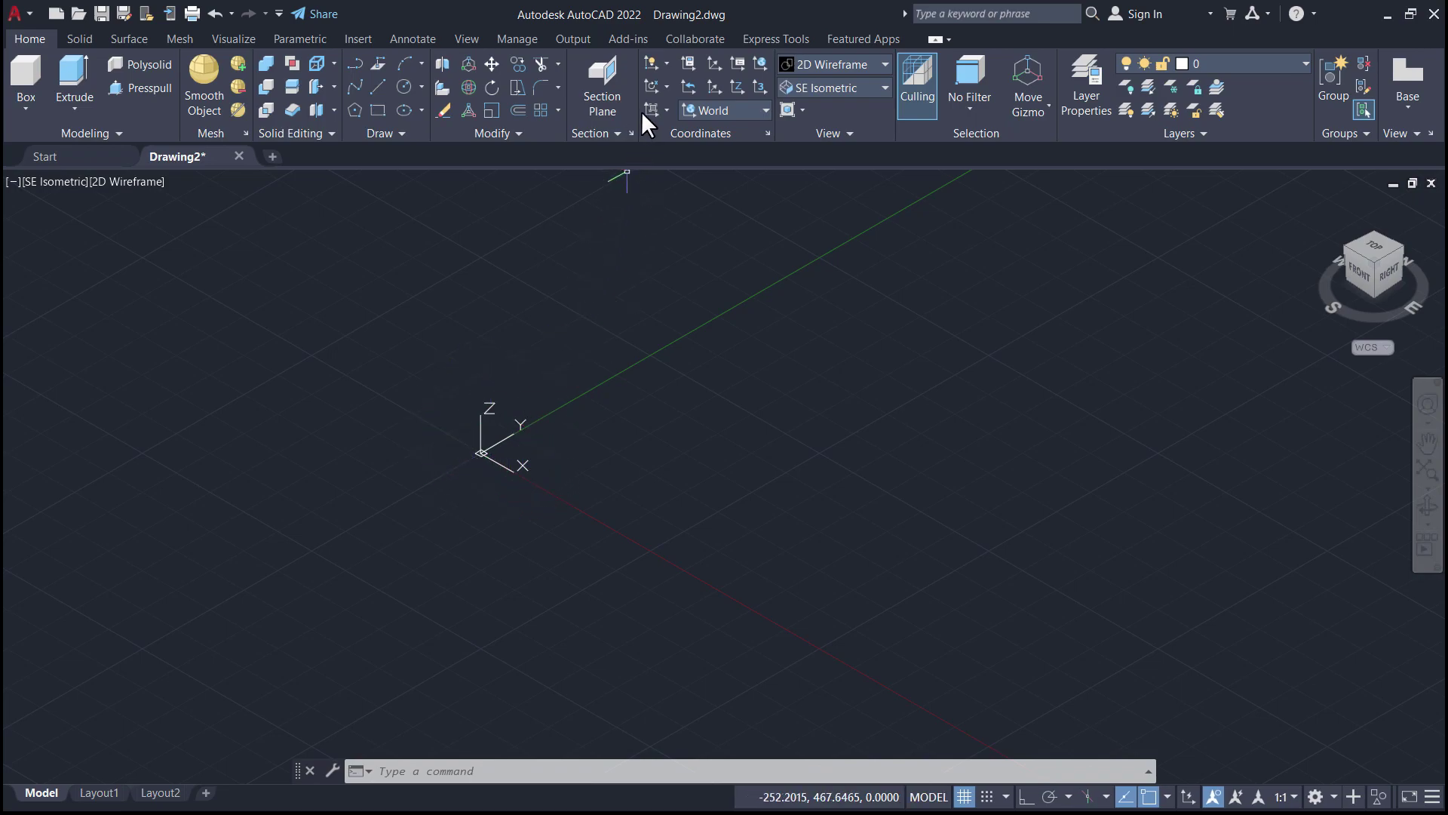
Set the UCS icon to Show UCS Icon so it sits in the viewport corner instead of at the origin
click(662, 65)
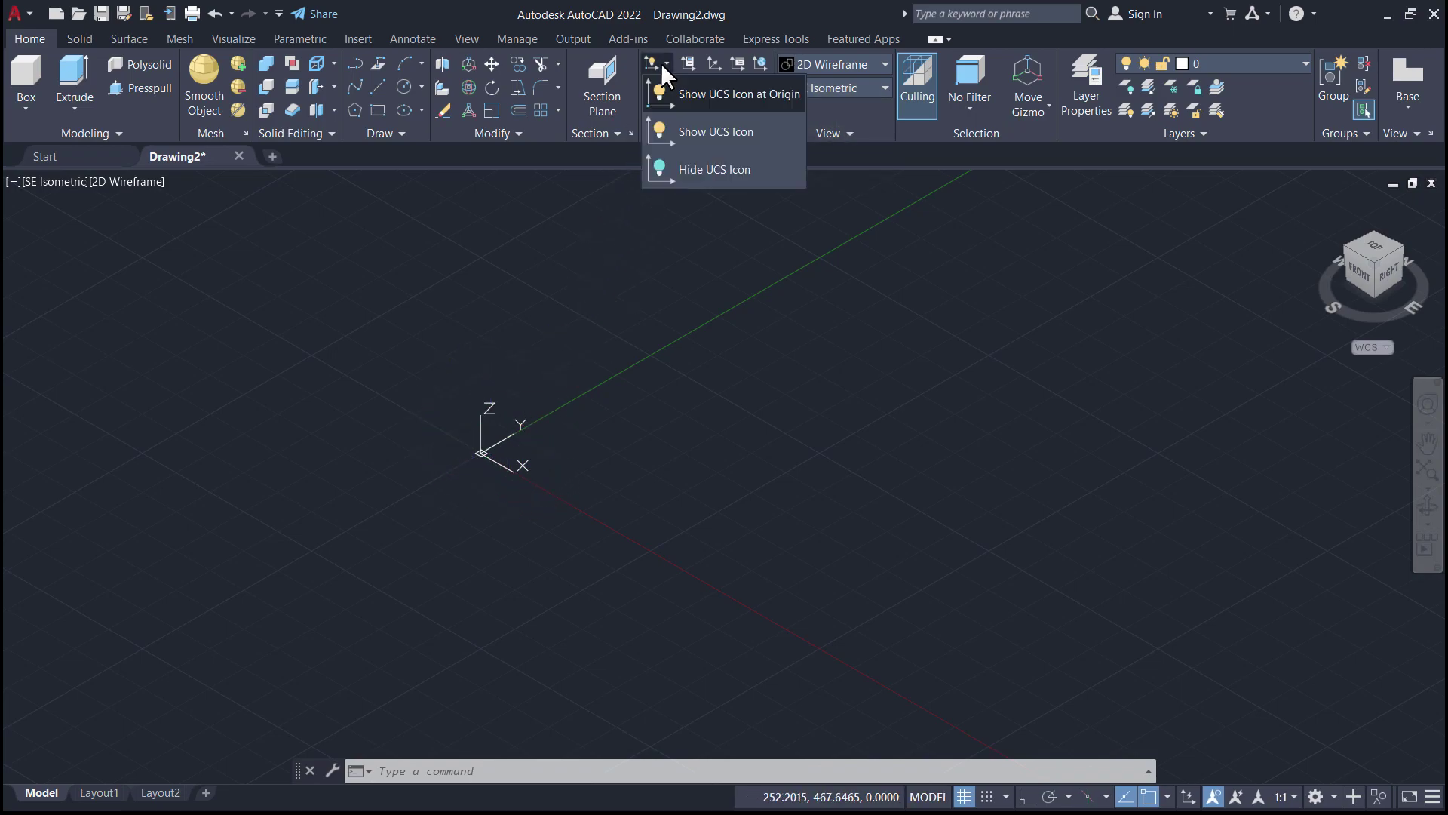
click(682, 134)
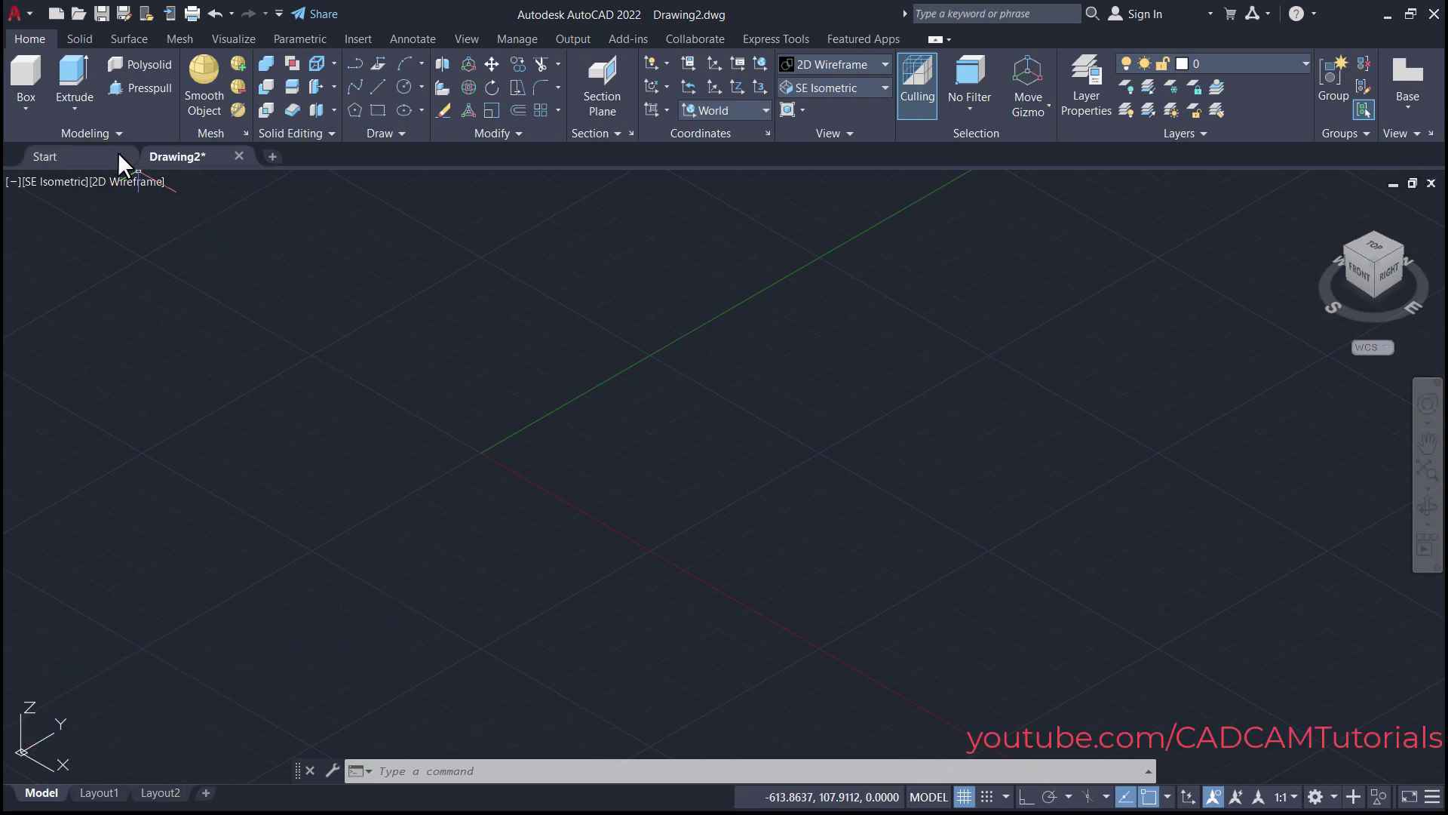
click(73, 109)
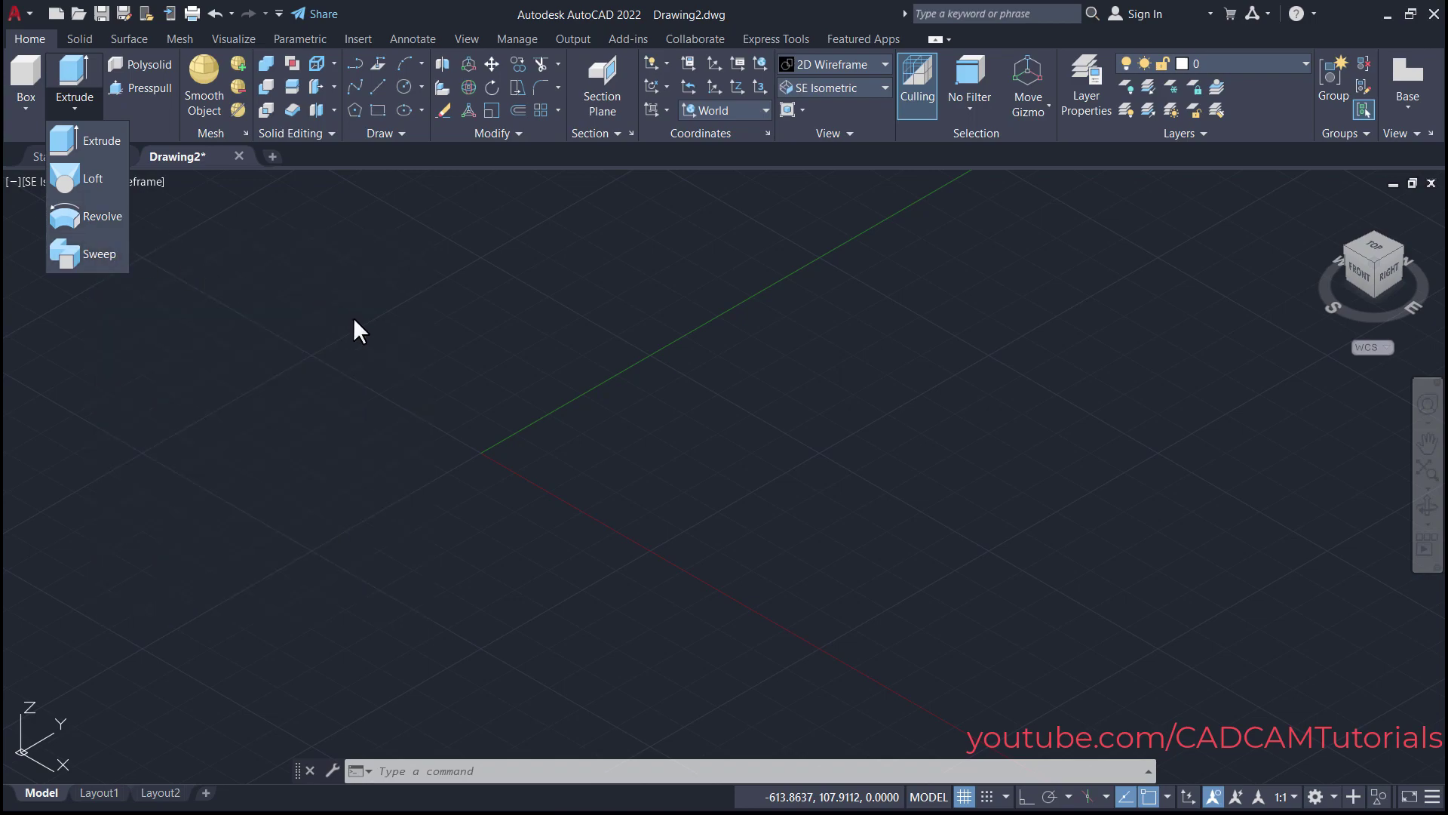
click(605, 463)
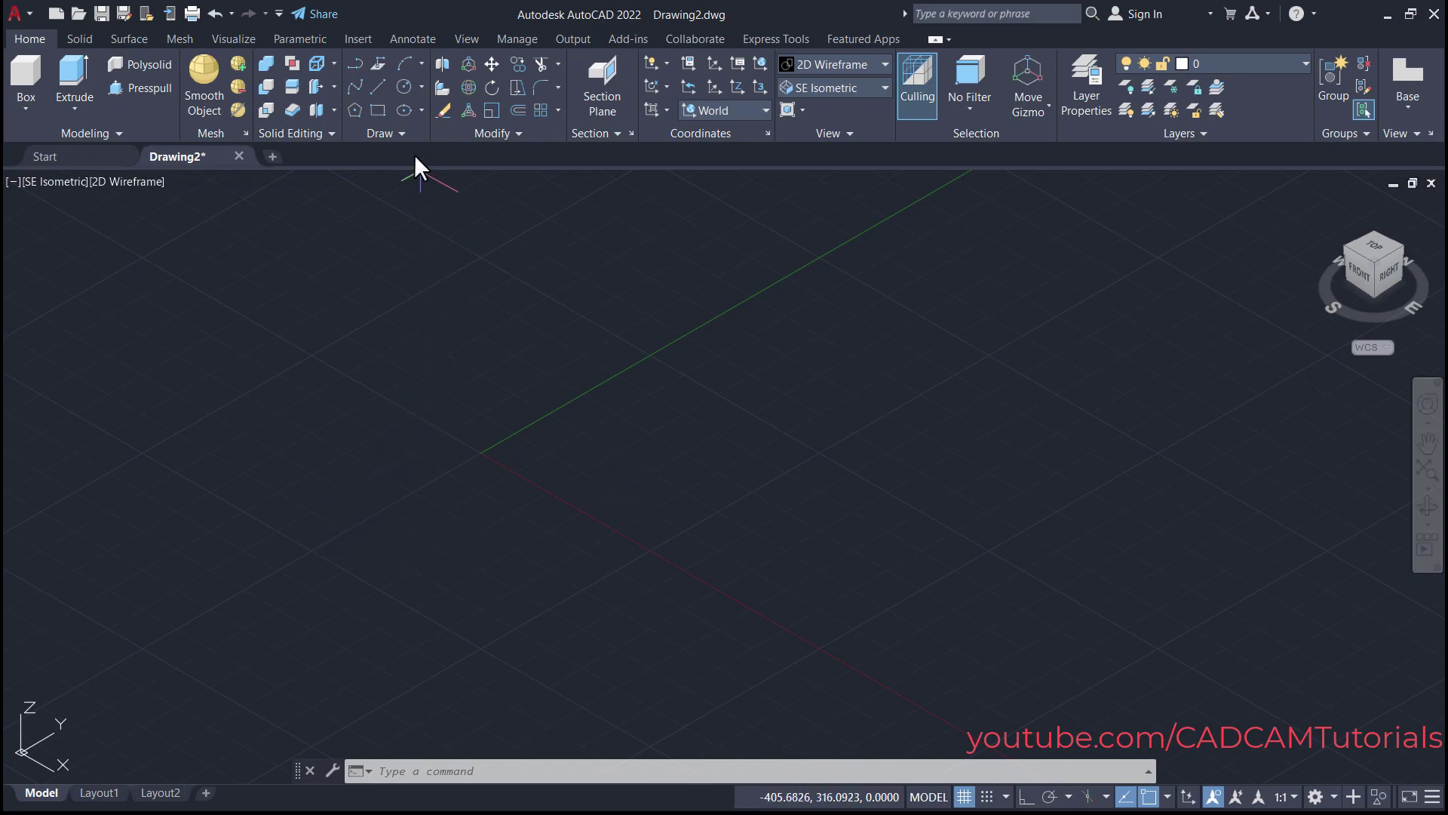
Draw a wide, shallow three-point arc on the negative Y side of the origin as an open profile
click(404, 62)
click(234, 490)
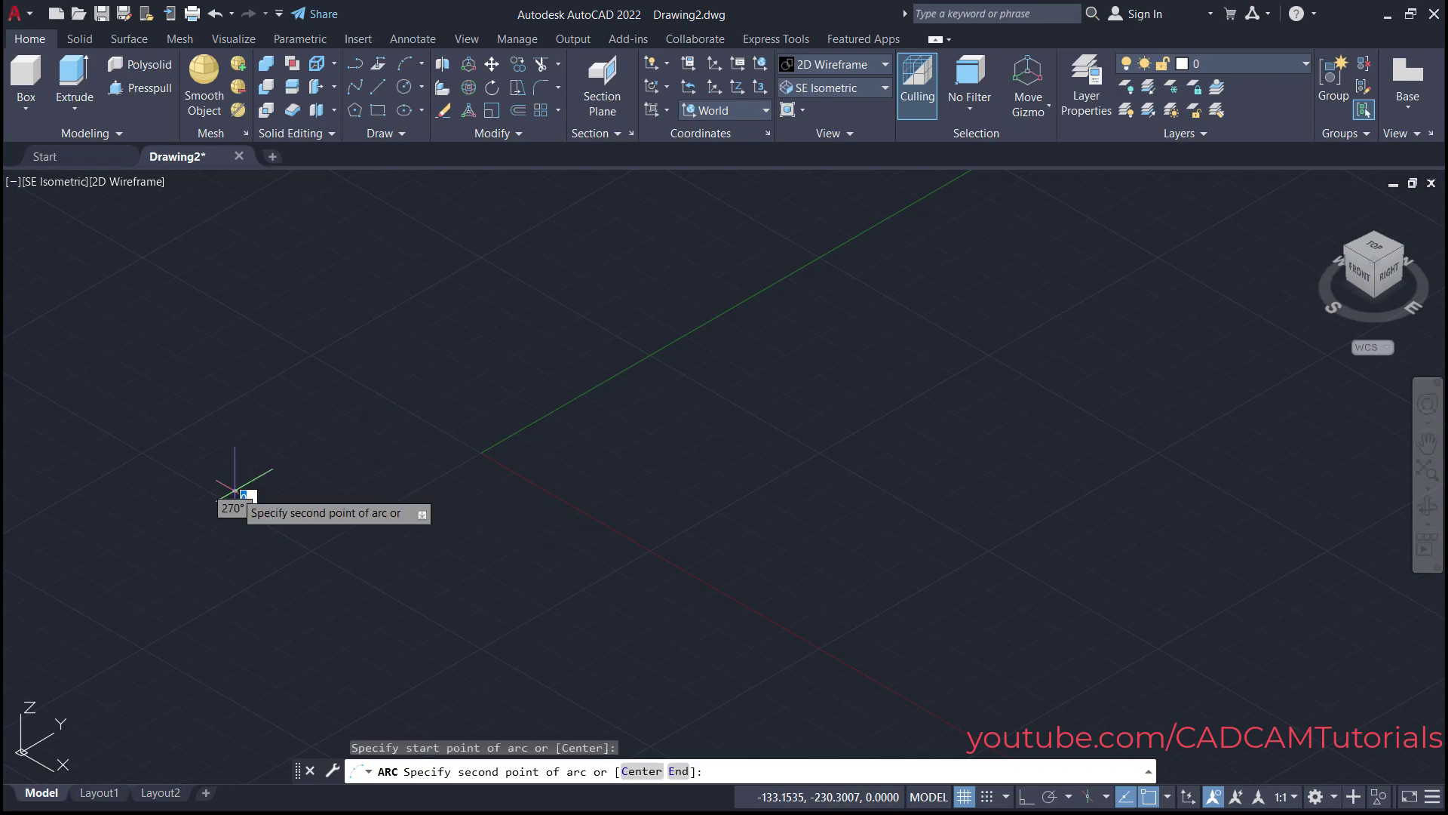
click(402, 480)
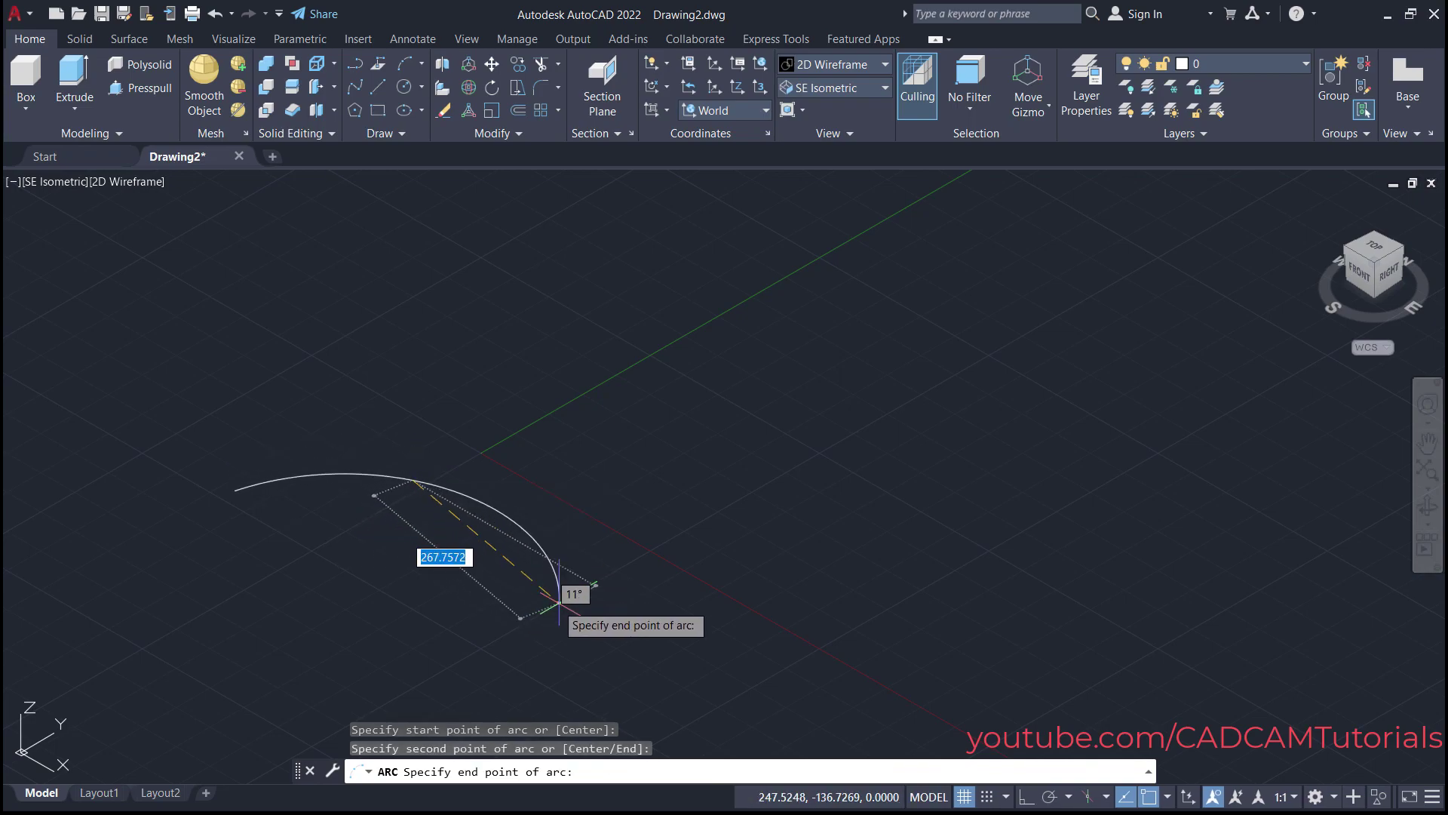
click(674, 609)
Turn Ortho on and draw a straight line along the X direction beside the arc, starting level with the arc's first endpoint
middle_drag(825, 527, 955, 545)
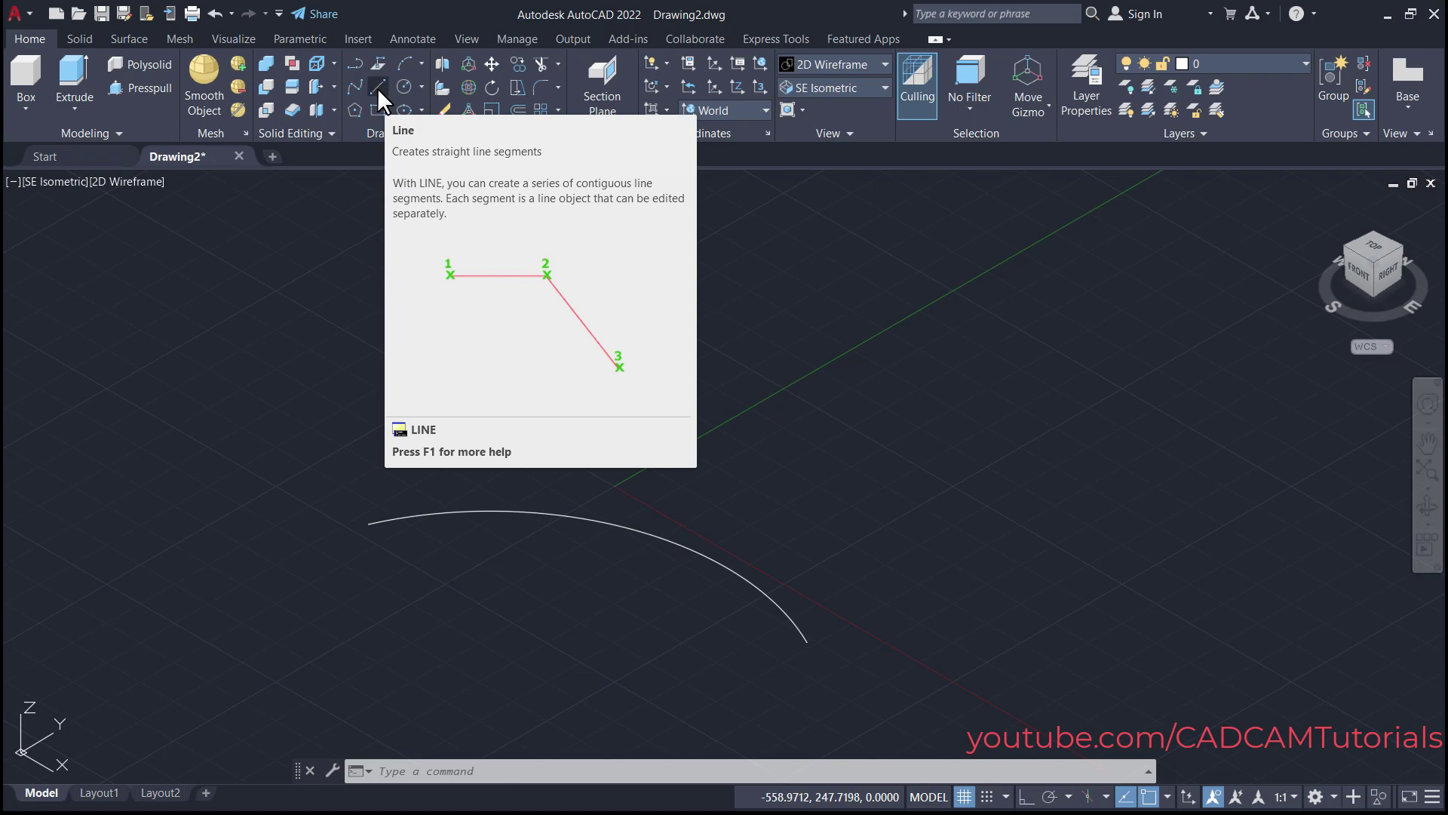
click(378, 87)
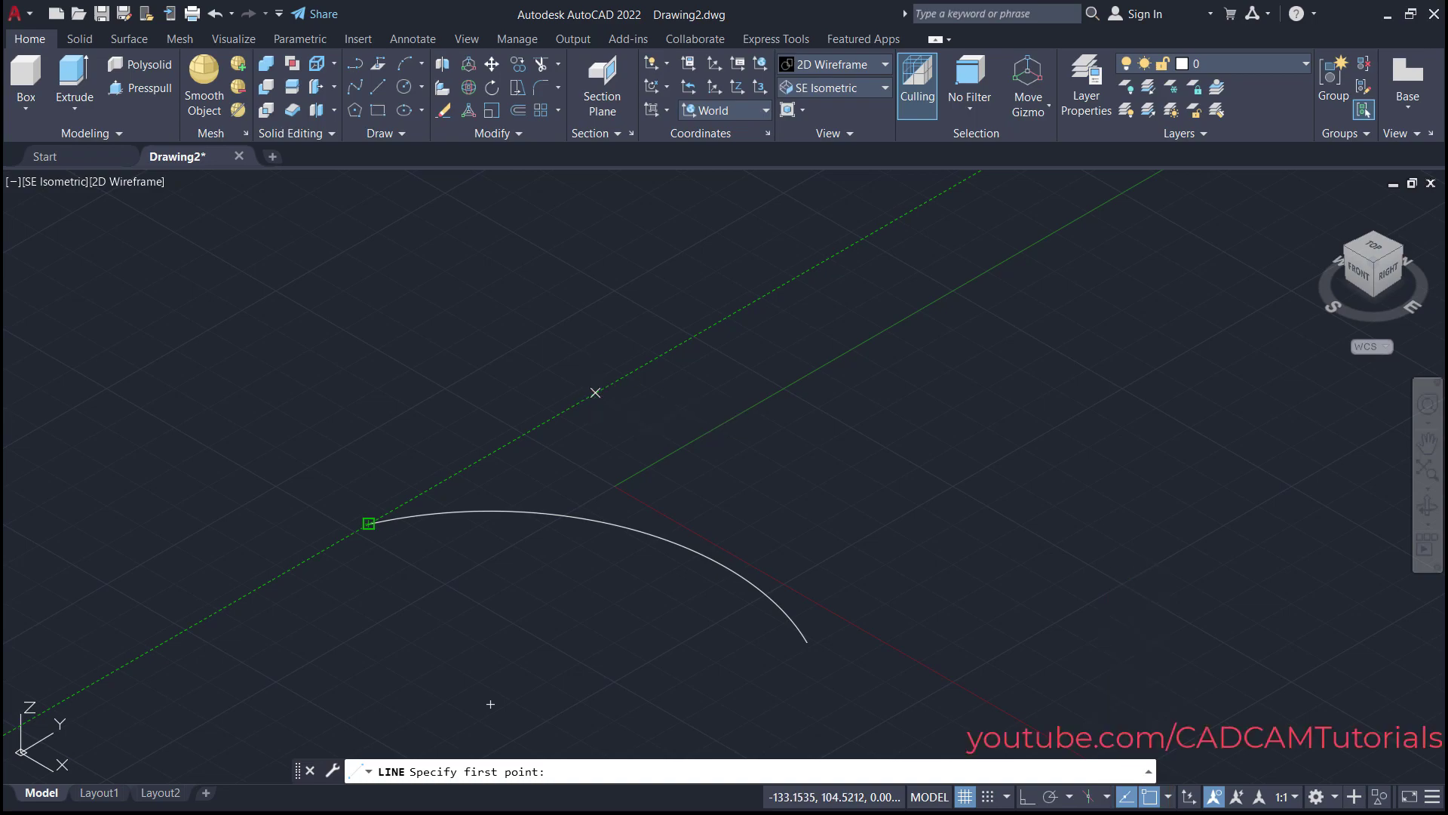
click(595, 393)
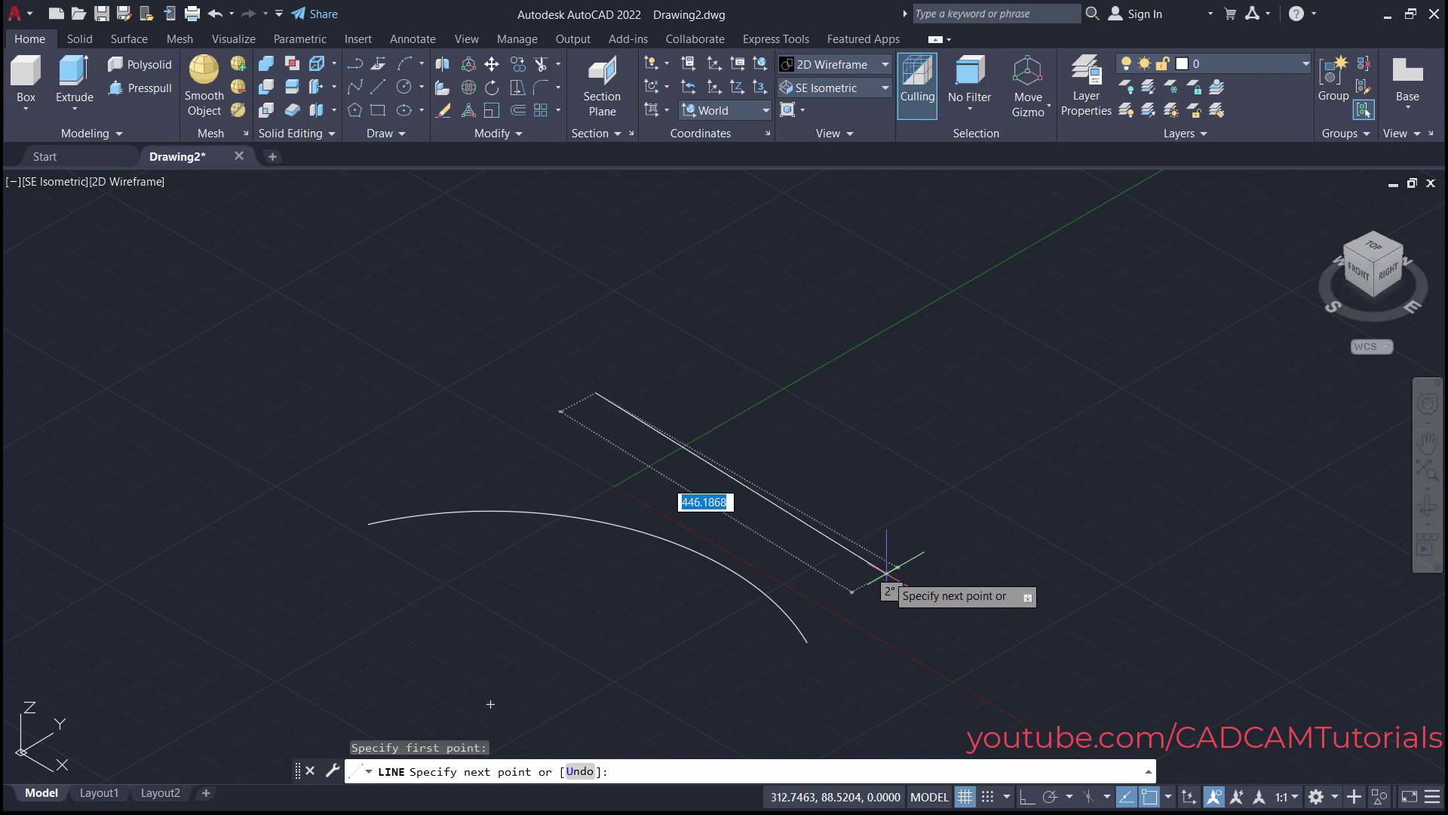
click(1027, 798)
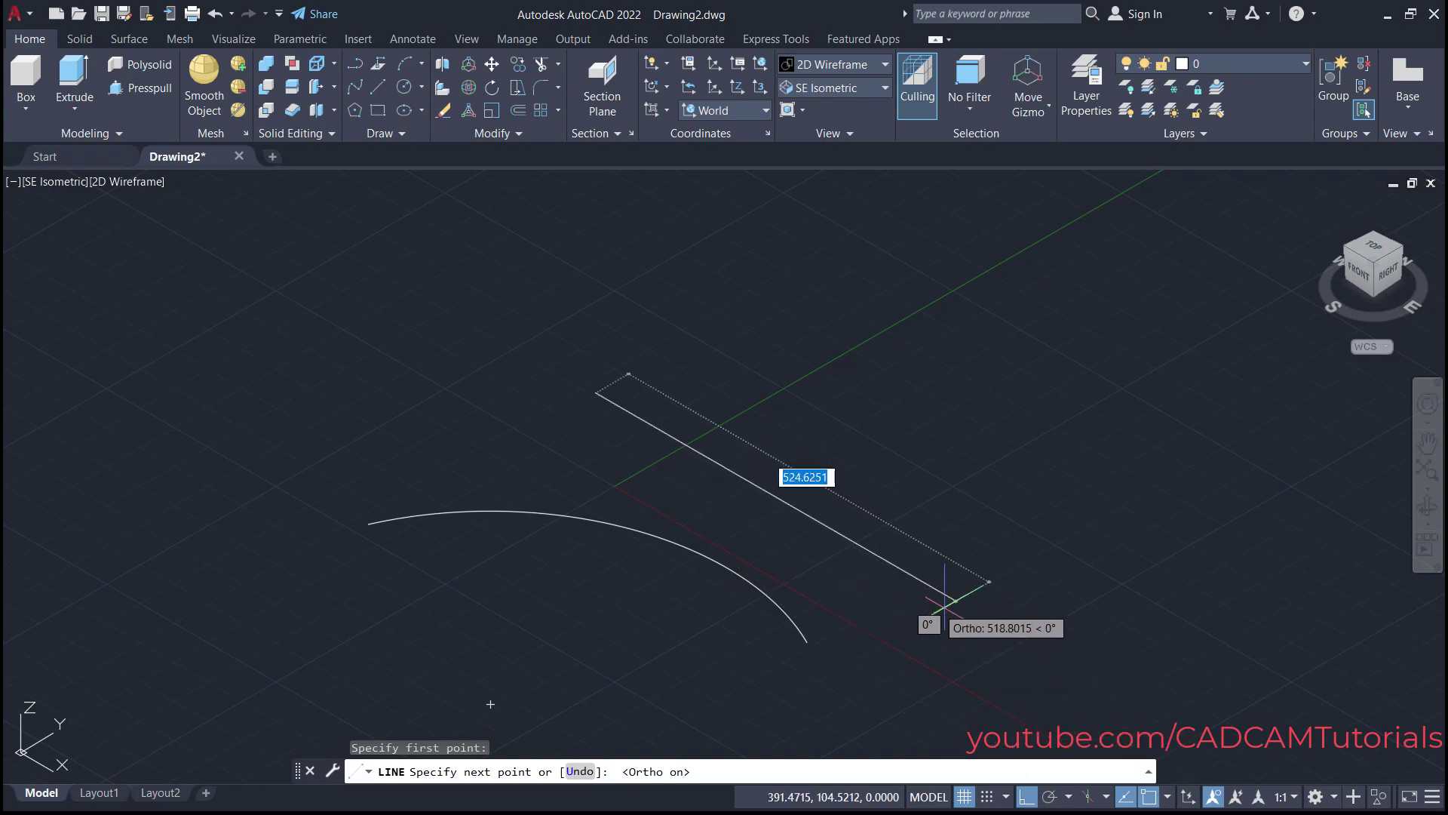
click(976, 613)
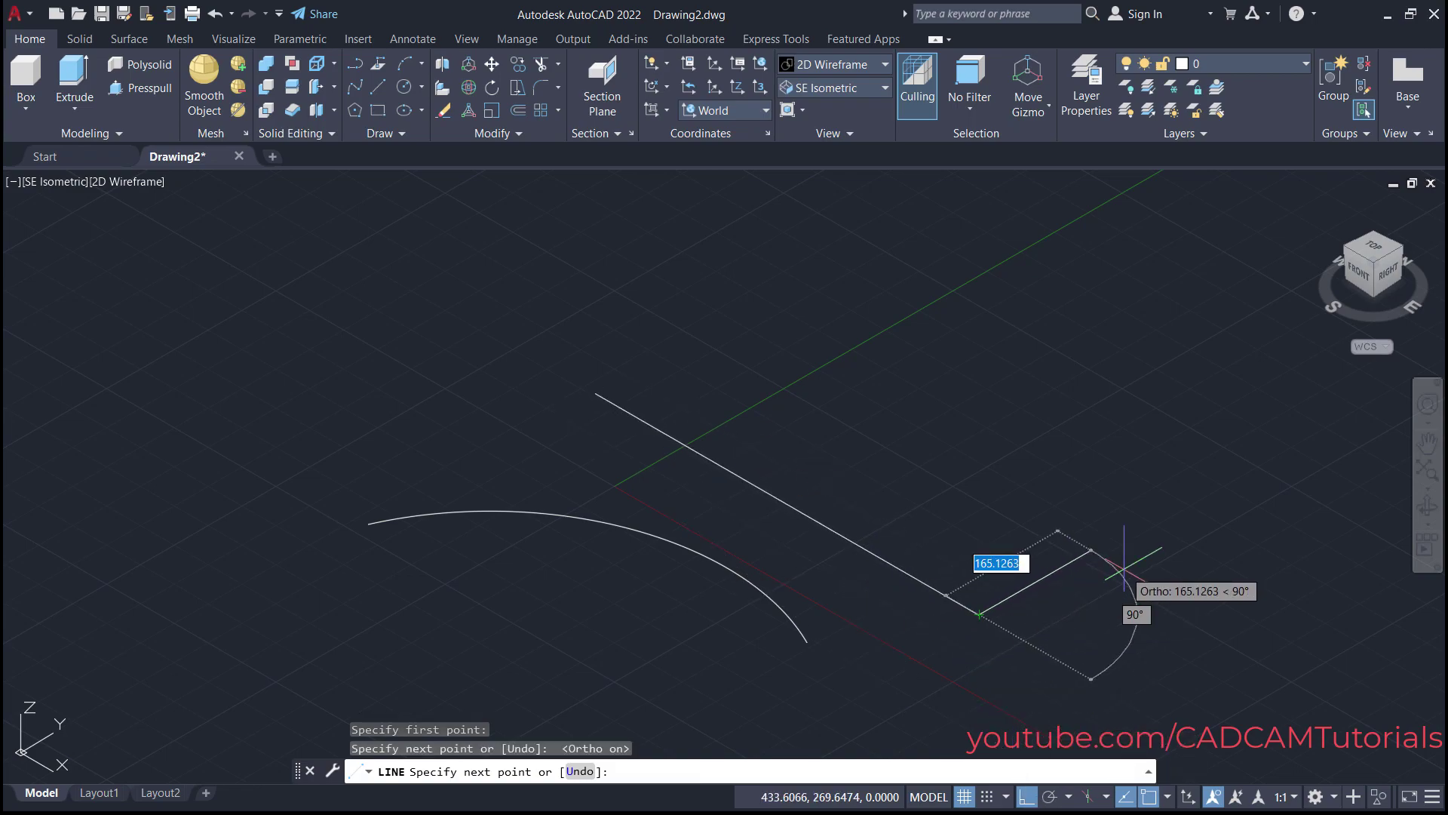
key(Escape)
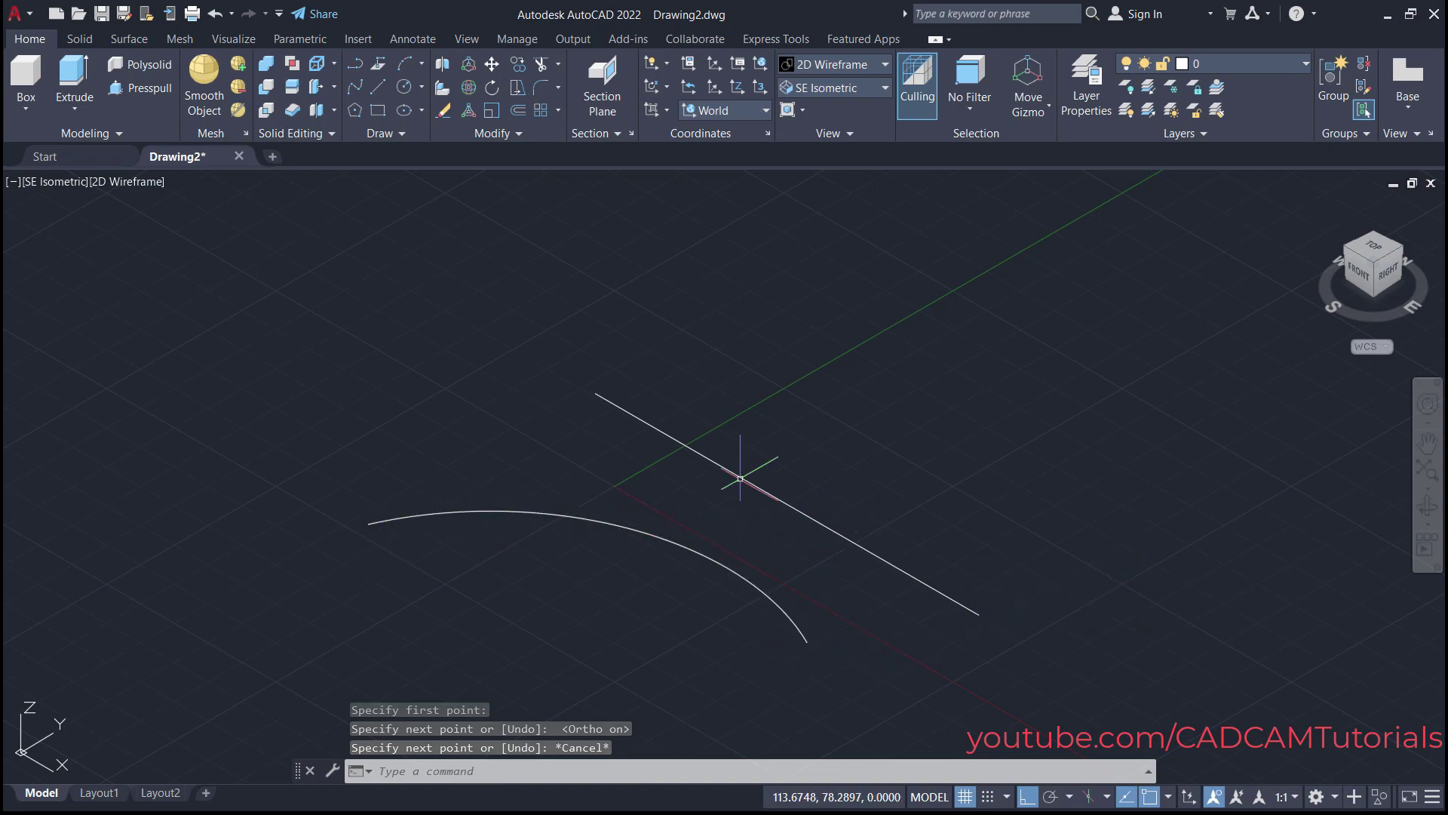
Revolve the arc through a partial turn about the axis defined by the straight line's two endpoints
click(73, 110)
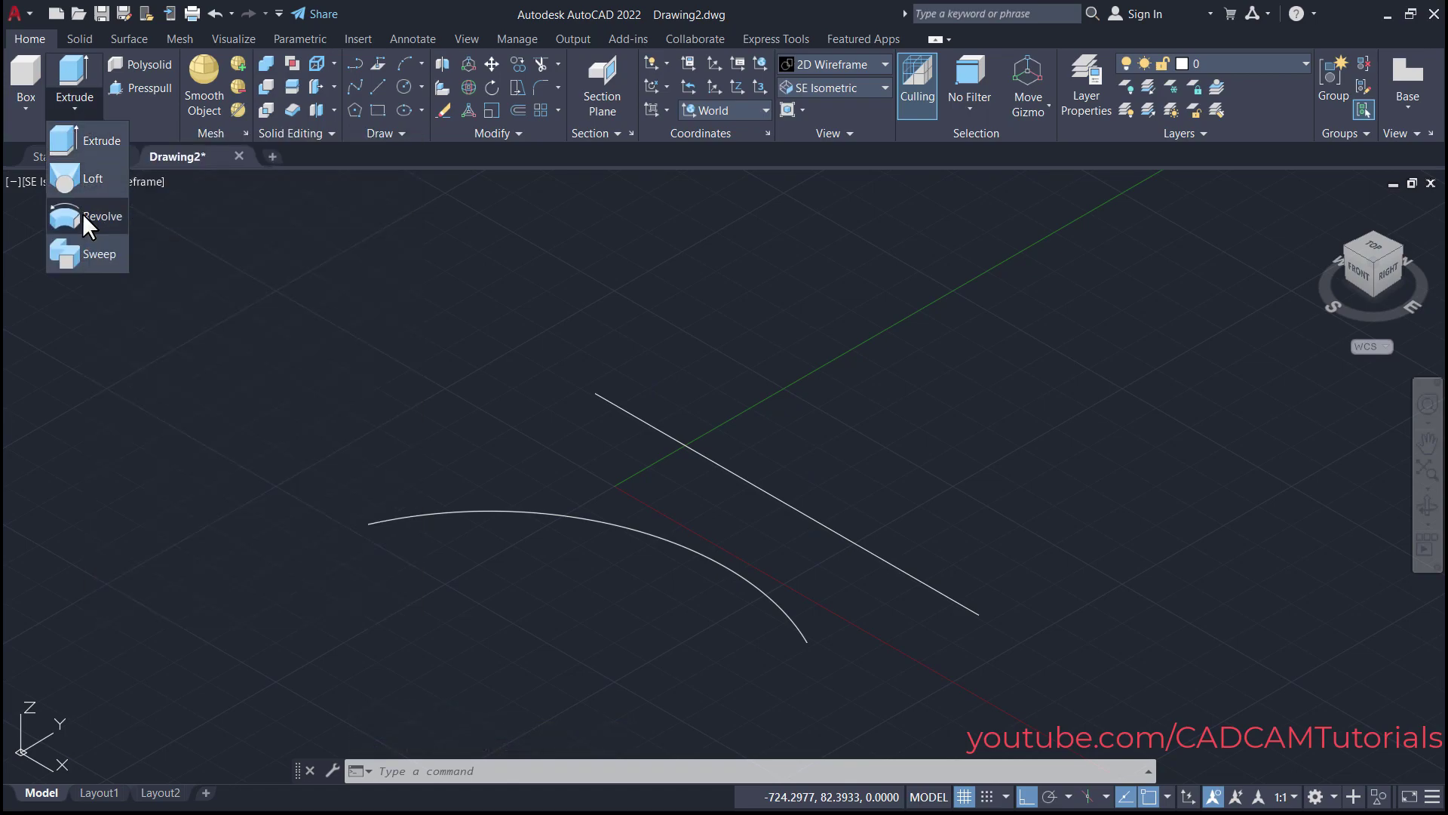
click(83, 213)
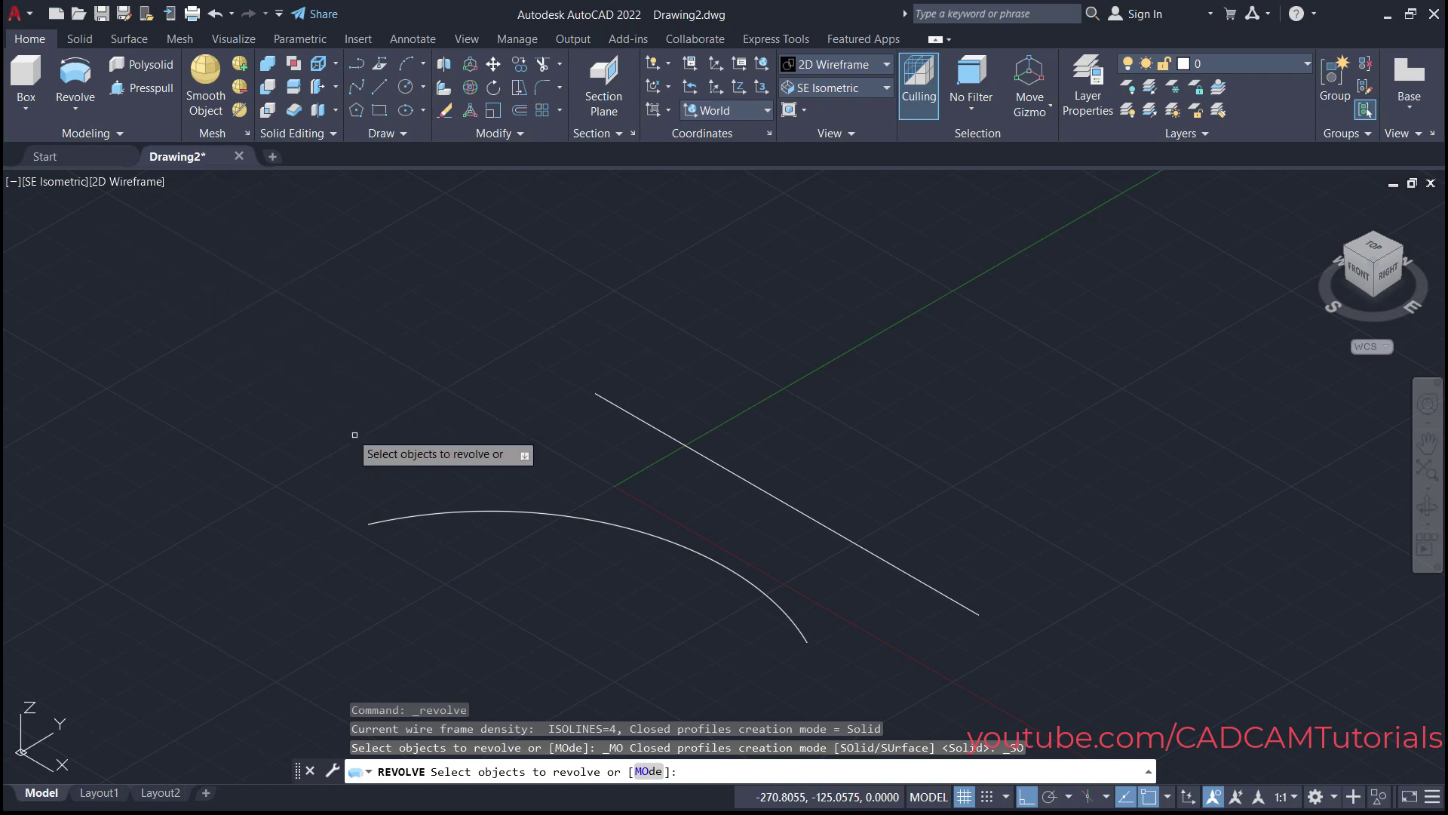
click(605, 521)
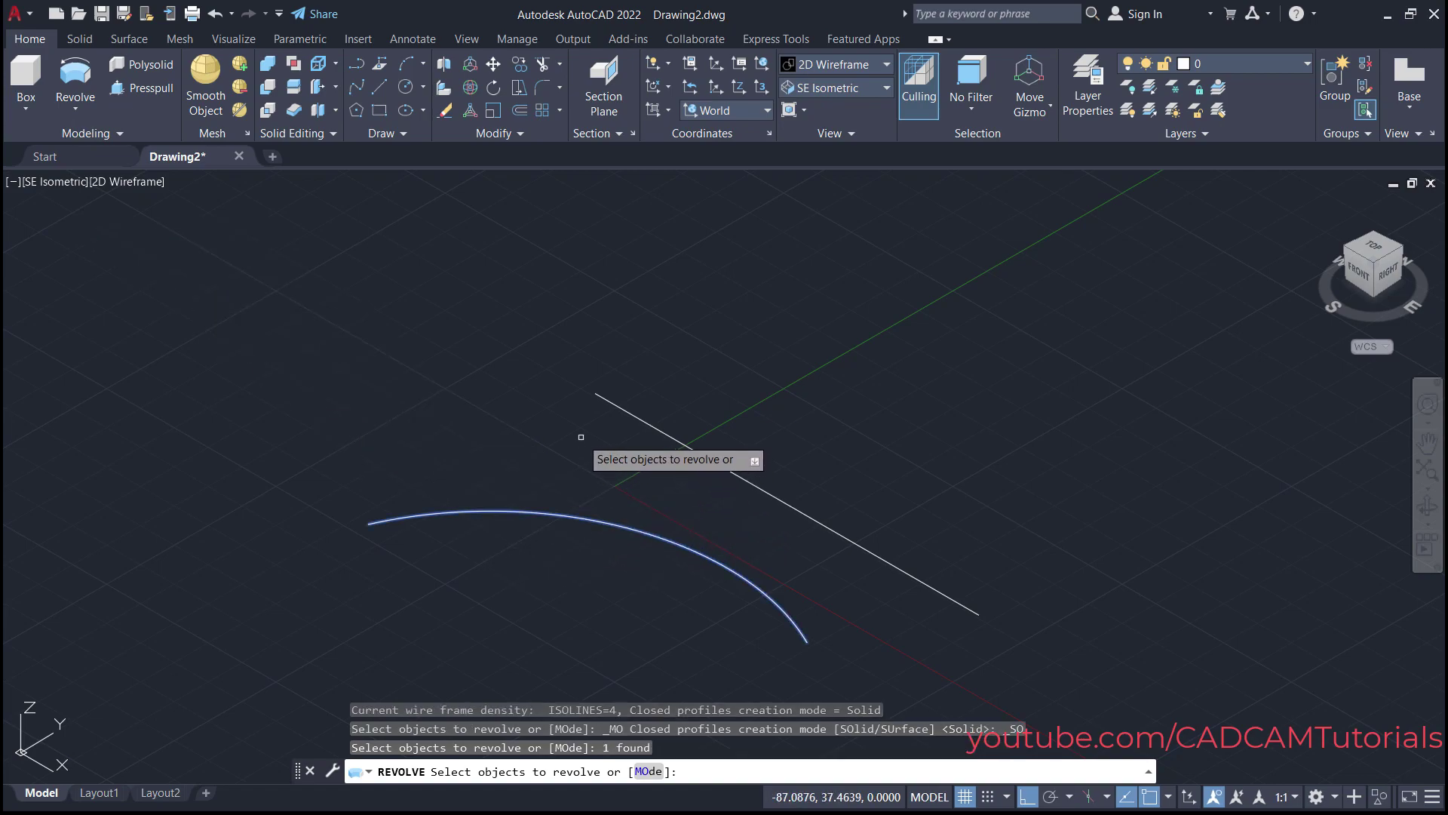
key(Return)
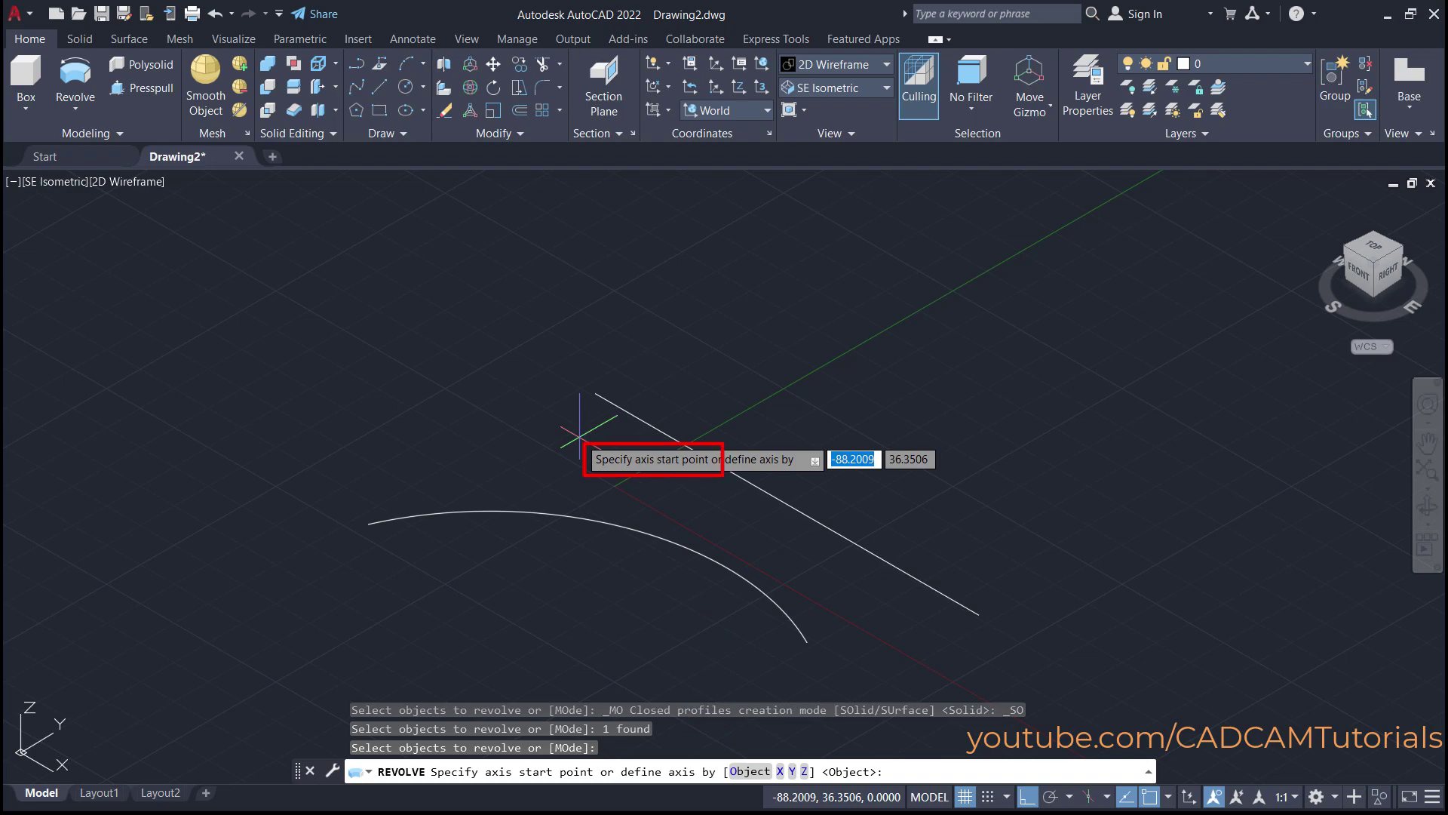
click(596, 393)
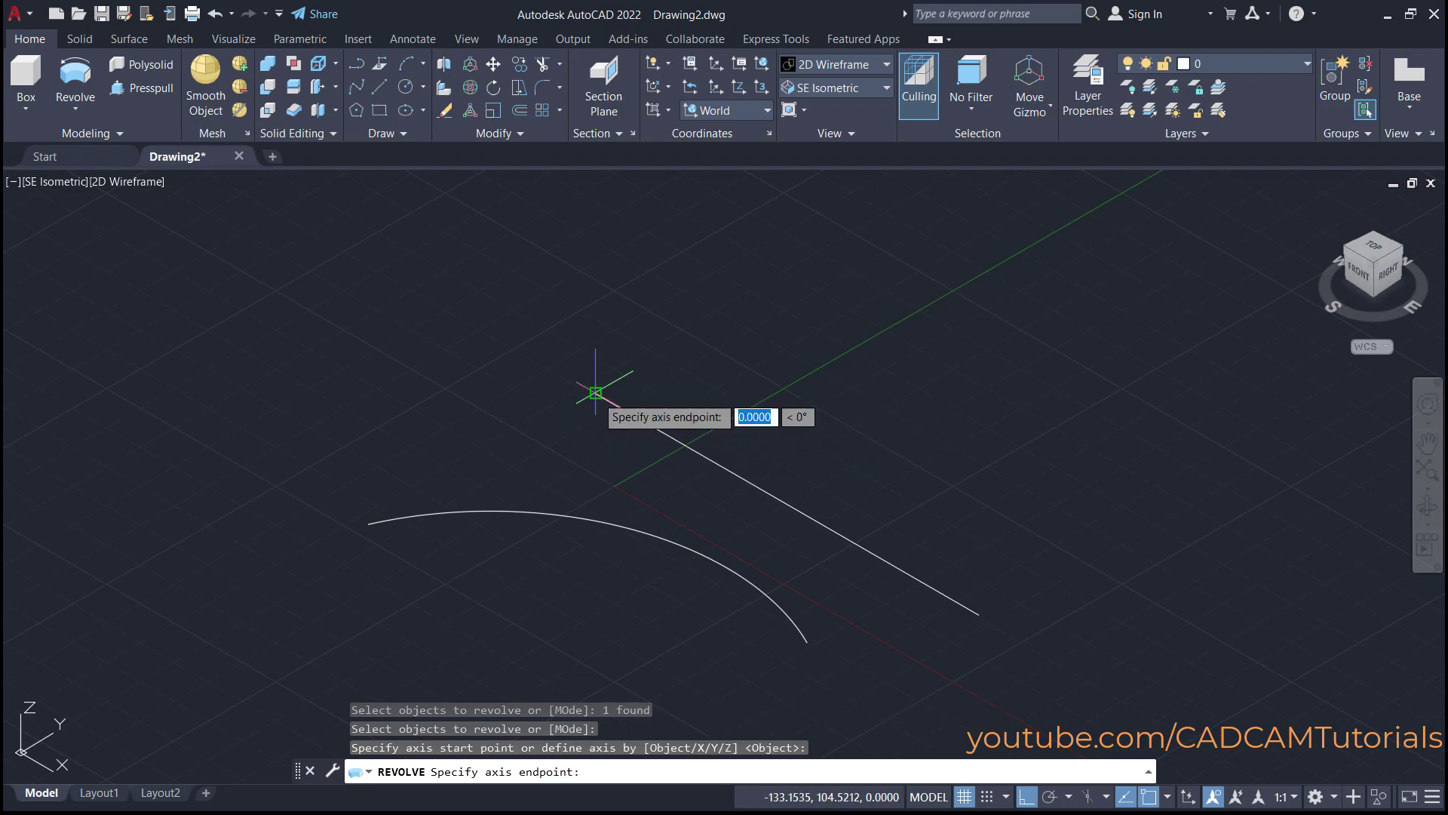
click(979, 614)
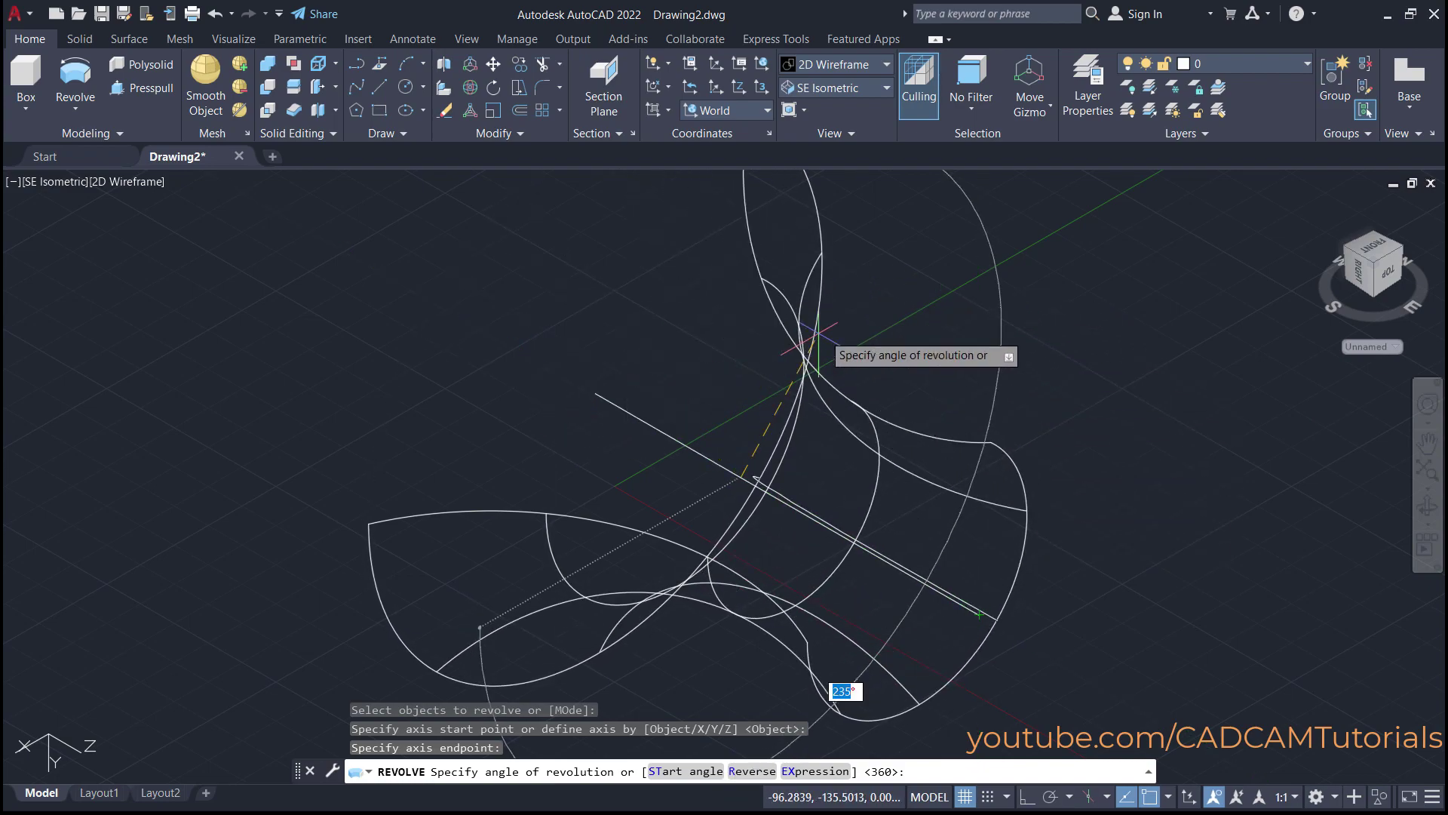
scroll(800, 354, down, 2)
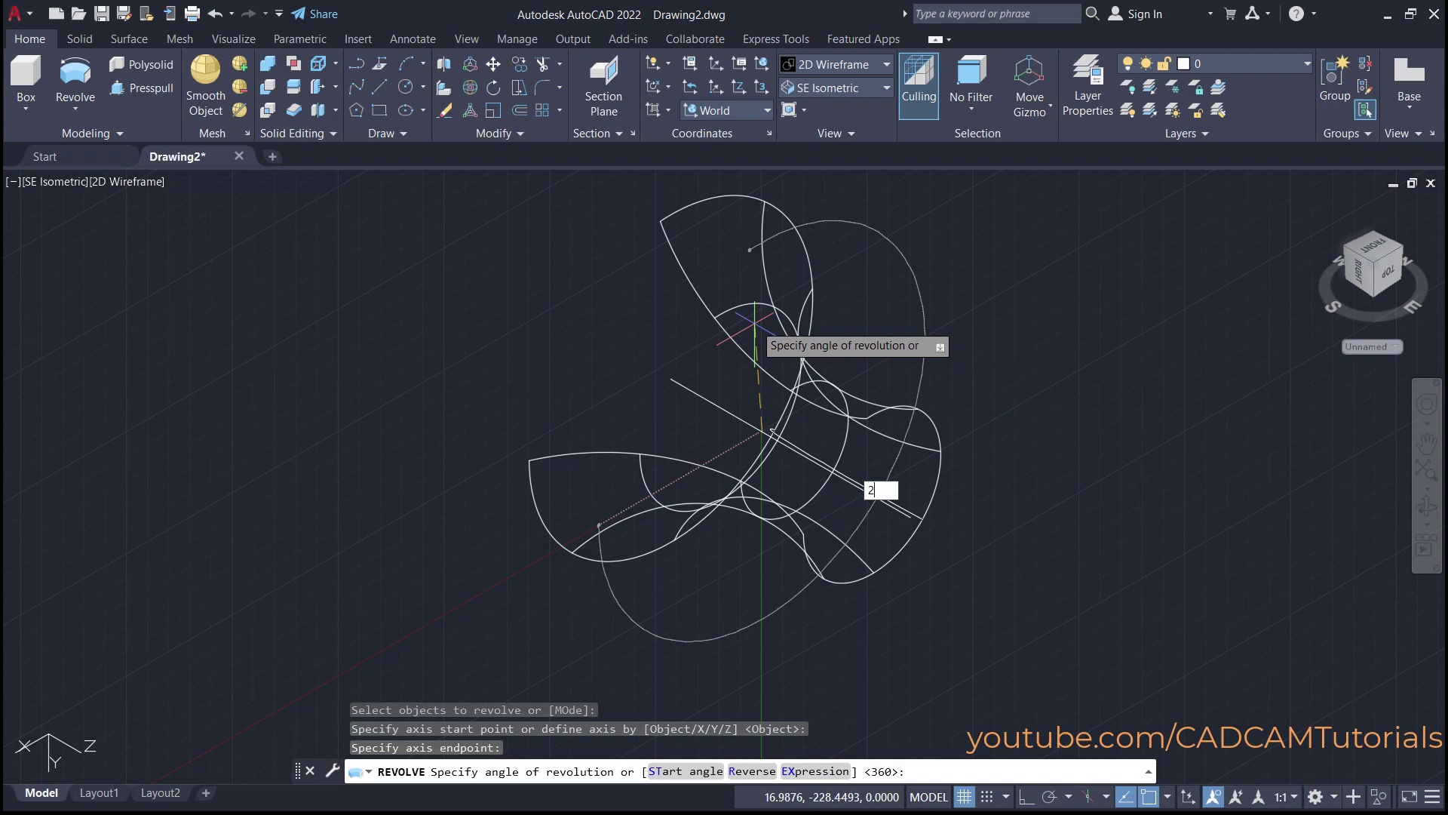
key(Return)
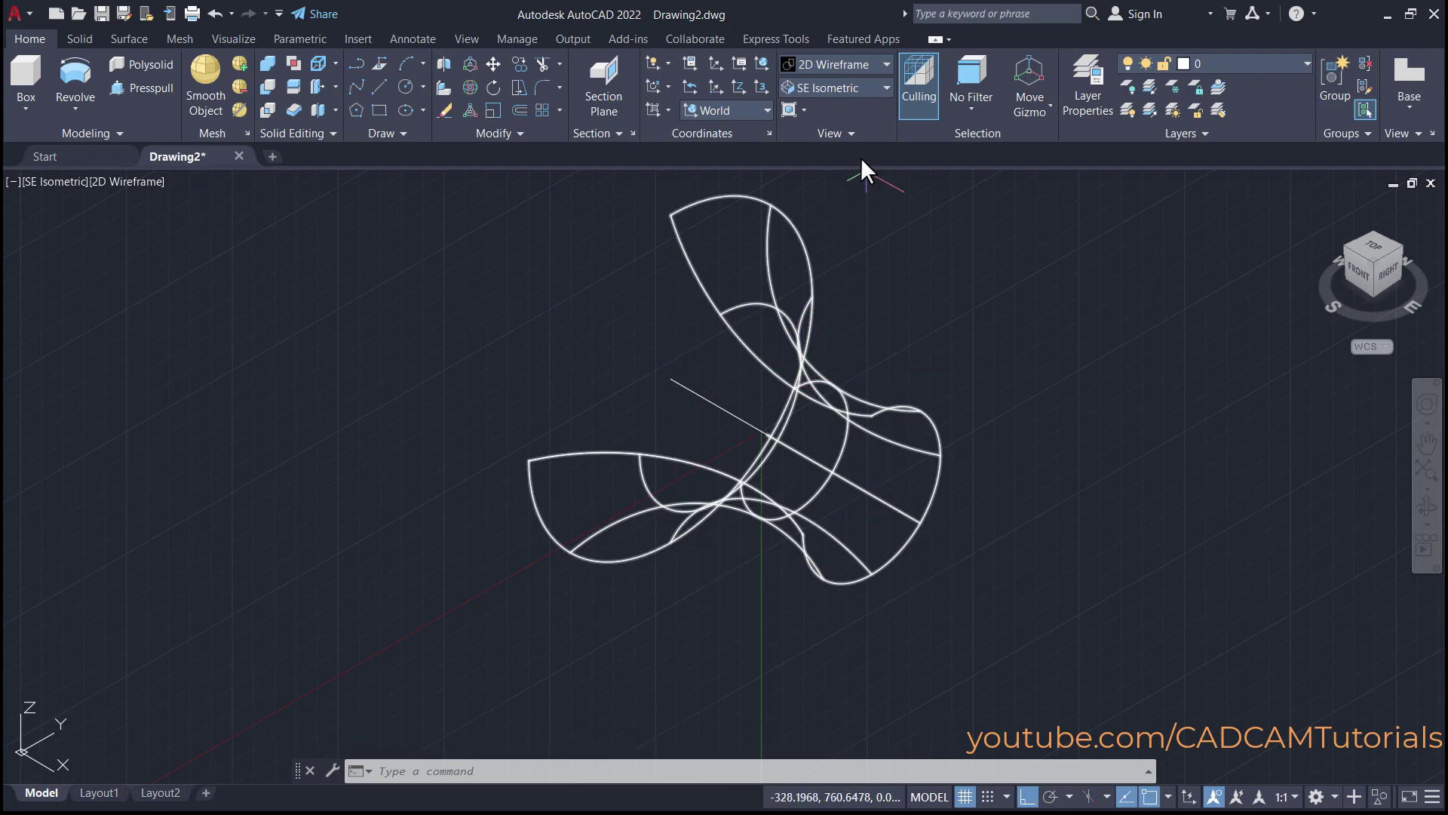
Apply the Shaded visual style to the revolved surface and turn off the grid
click(827, 66)
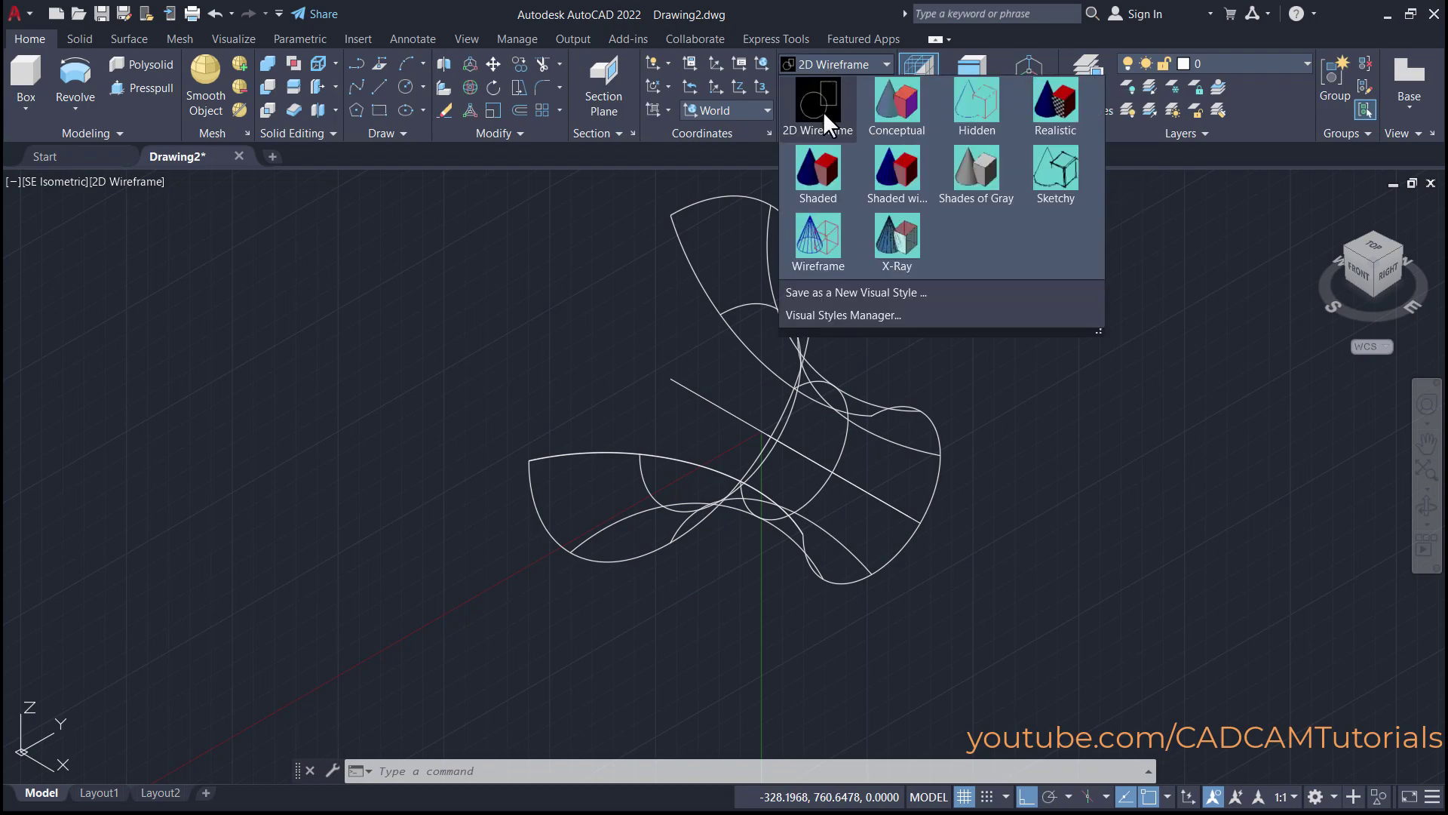
click(819, 180)
shift+middle_drag(792, 603, 897, 571)
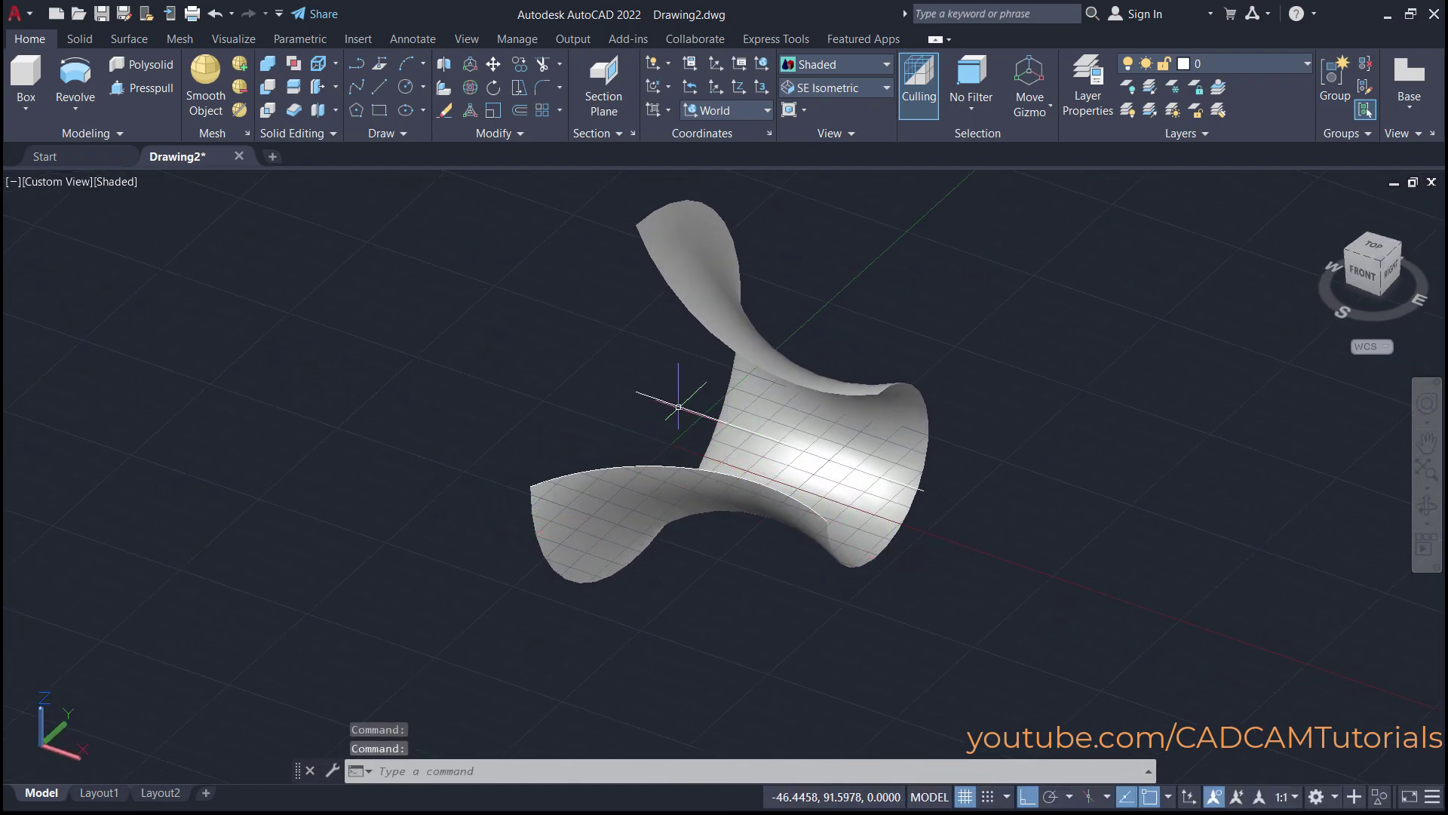
shift+middle_drag(896, 556, 808, 553)
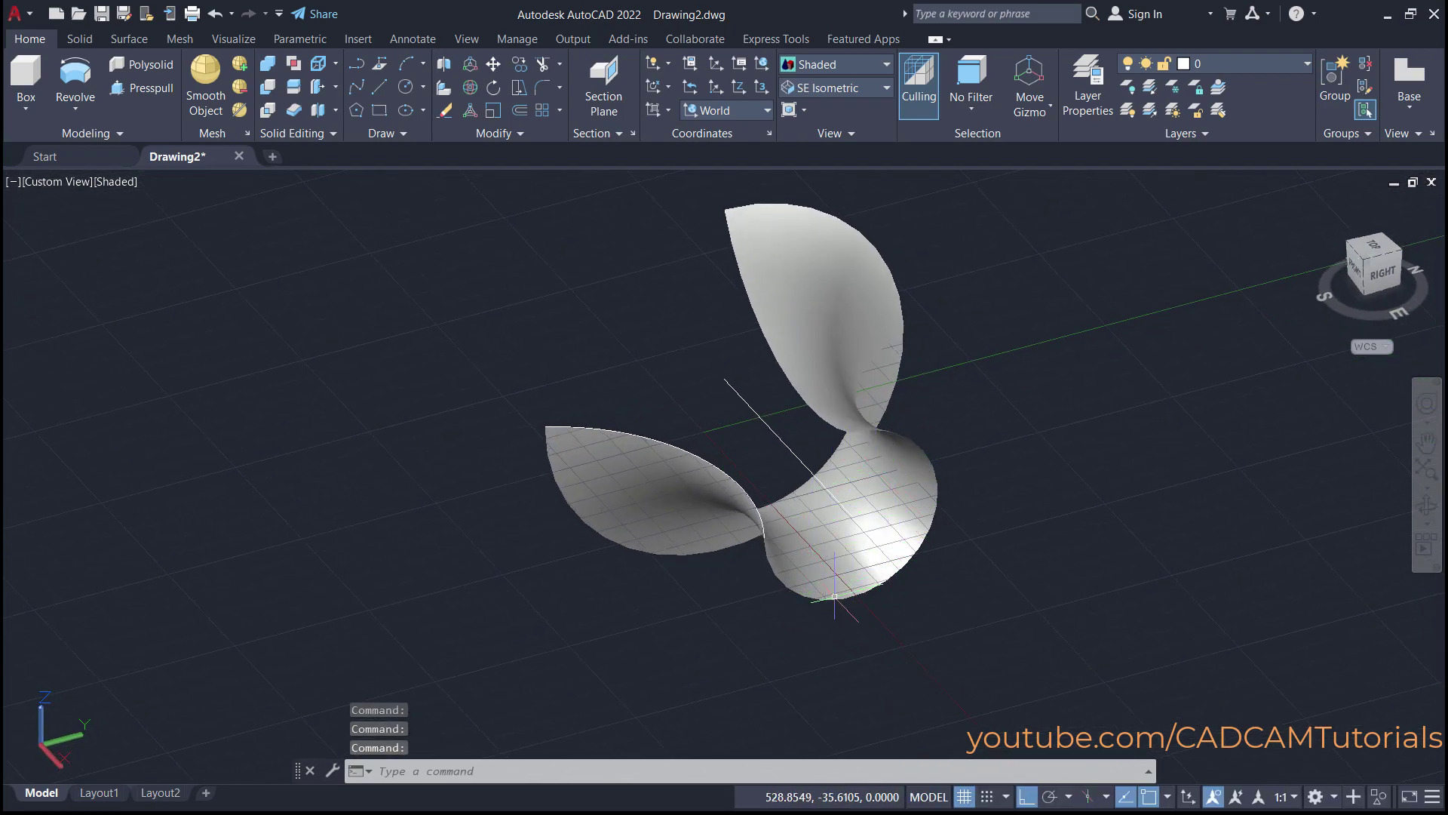
click(965, 797)
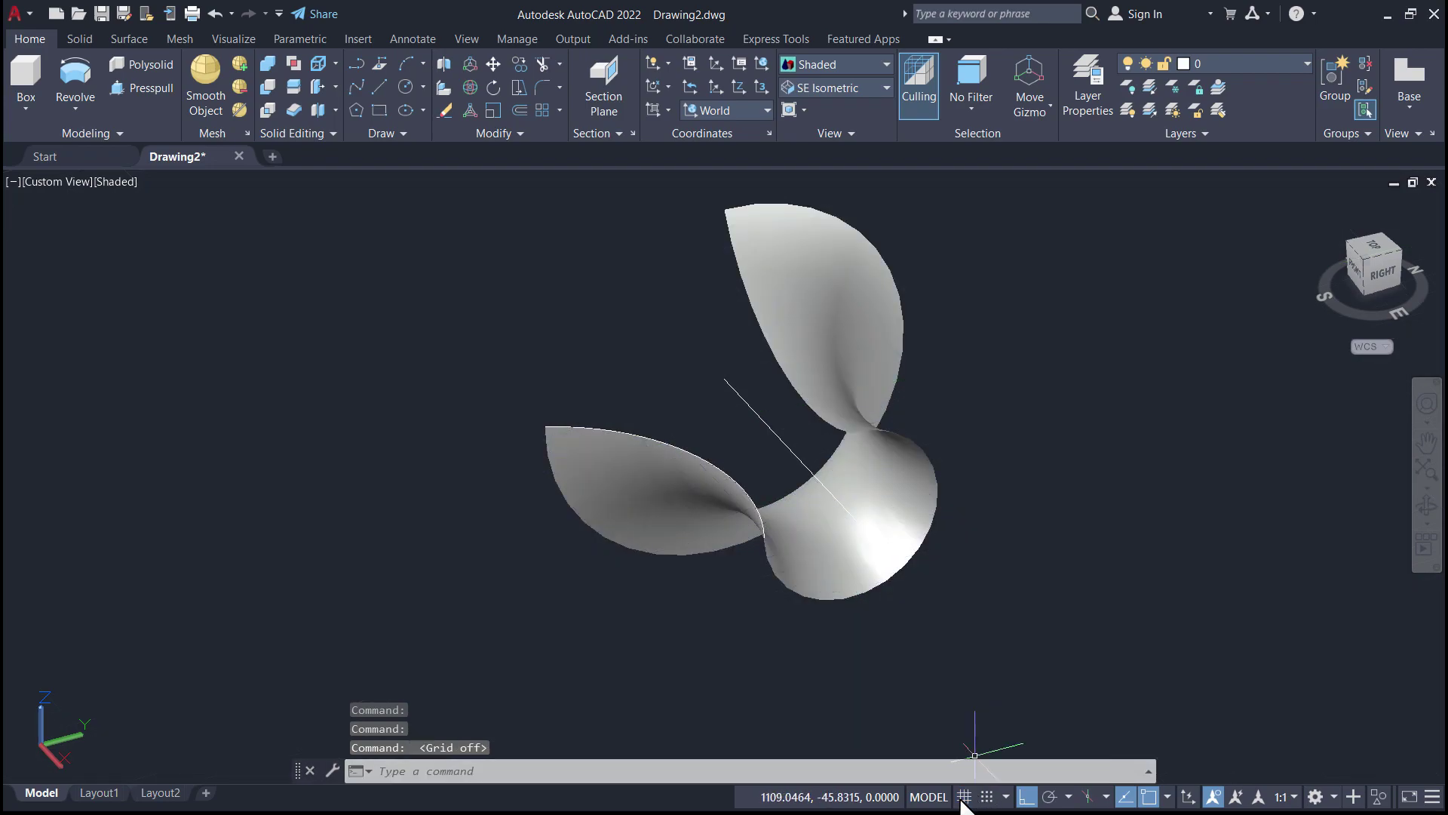
shift+middle_drag(517, 566, 596, 566)
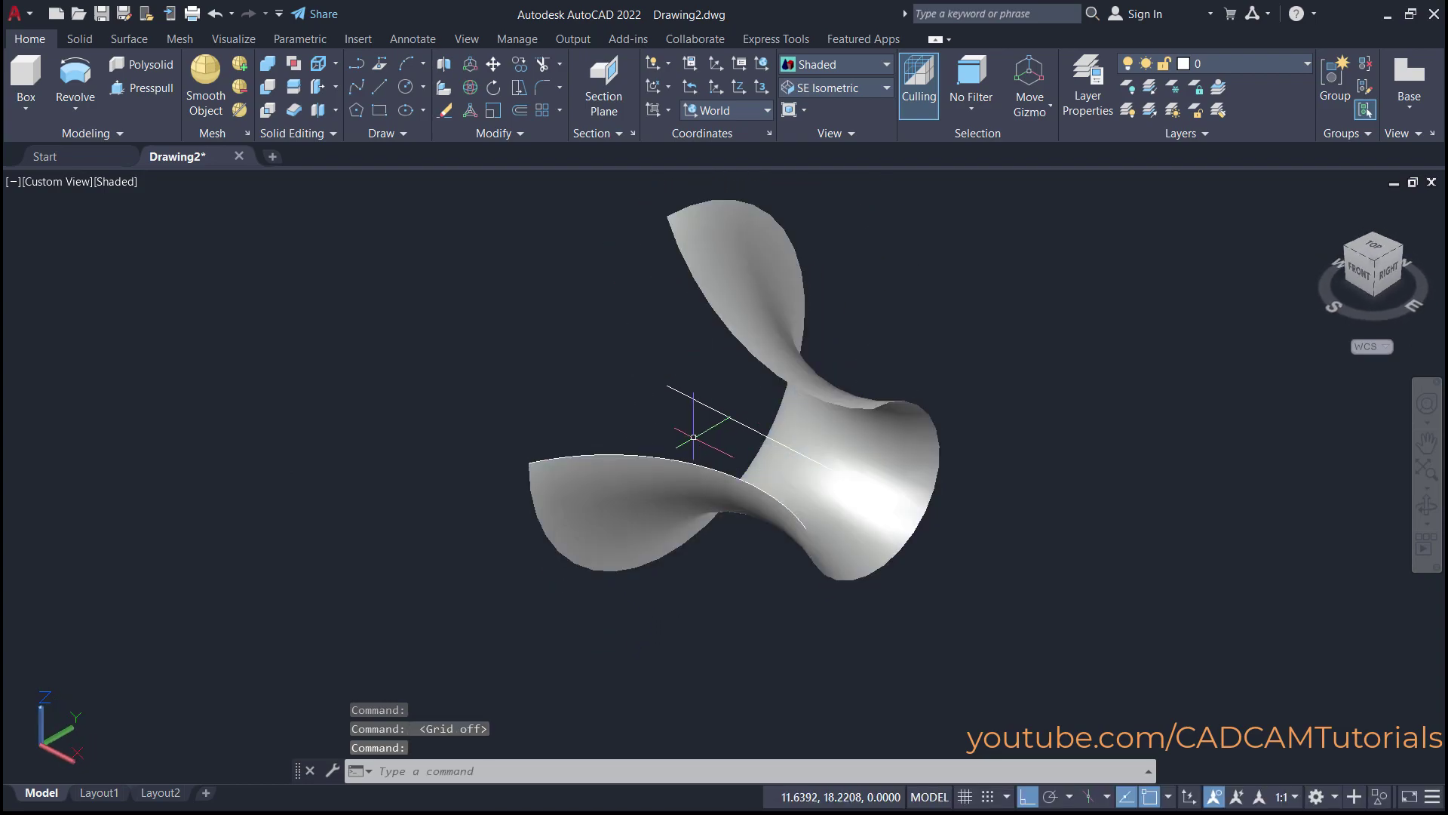
Extend the revolved surface to a full 360-degree revolution using its angle grip, and clear the selection
click(726, 279)
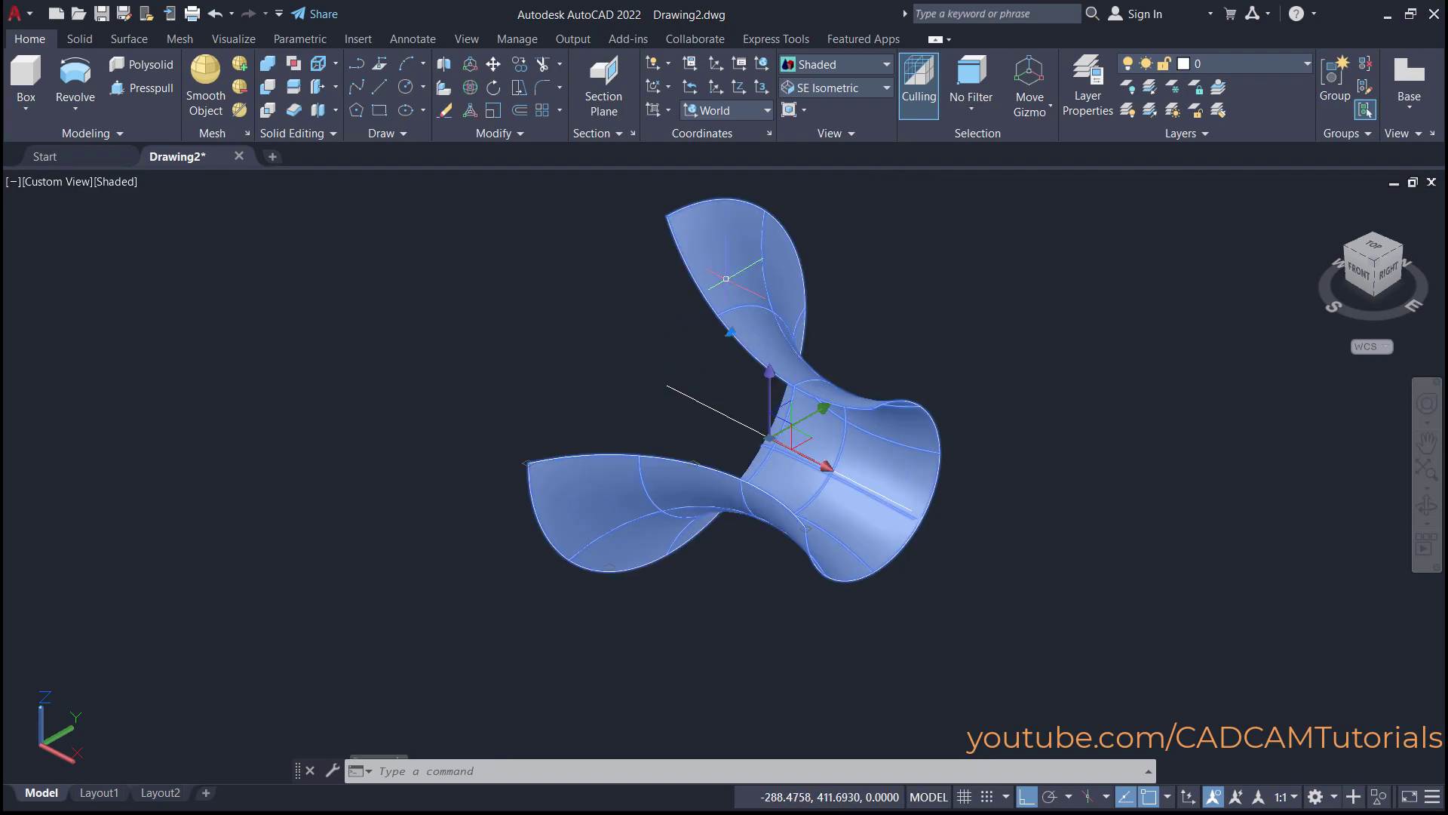
click(731, 332)
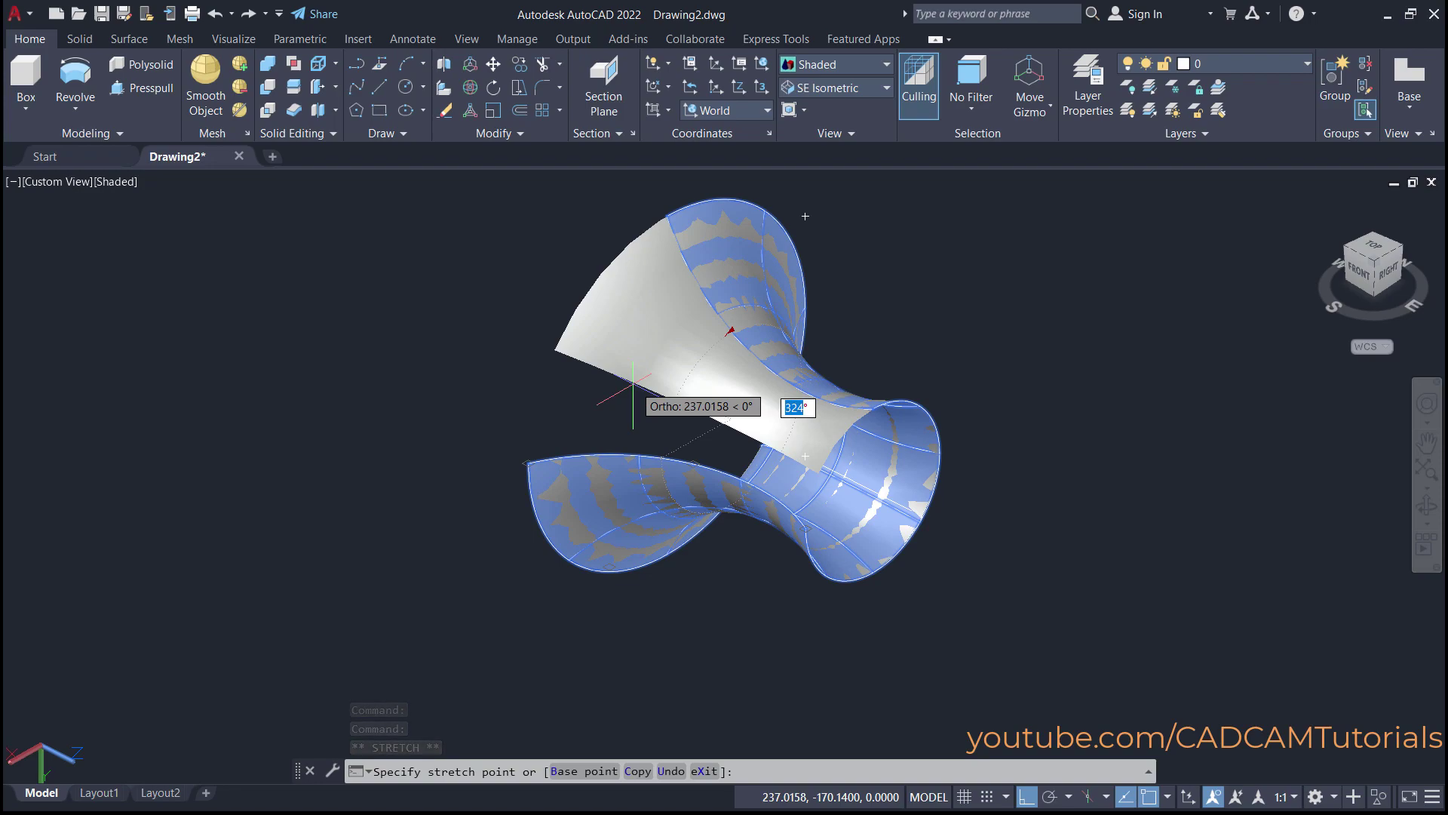
text(360)
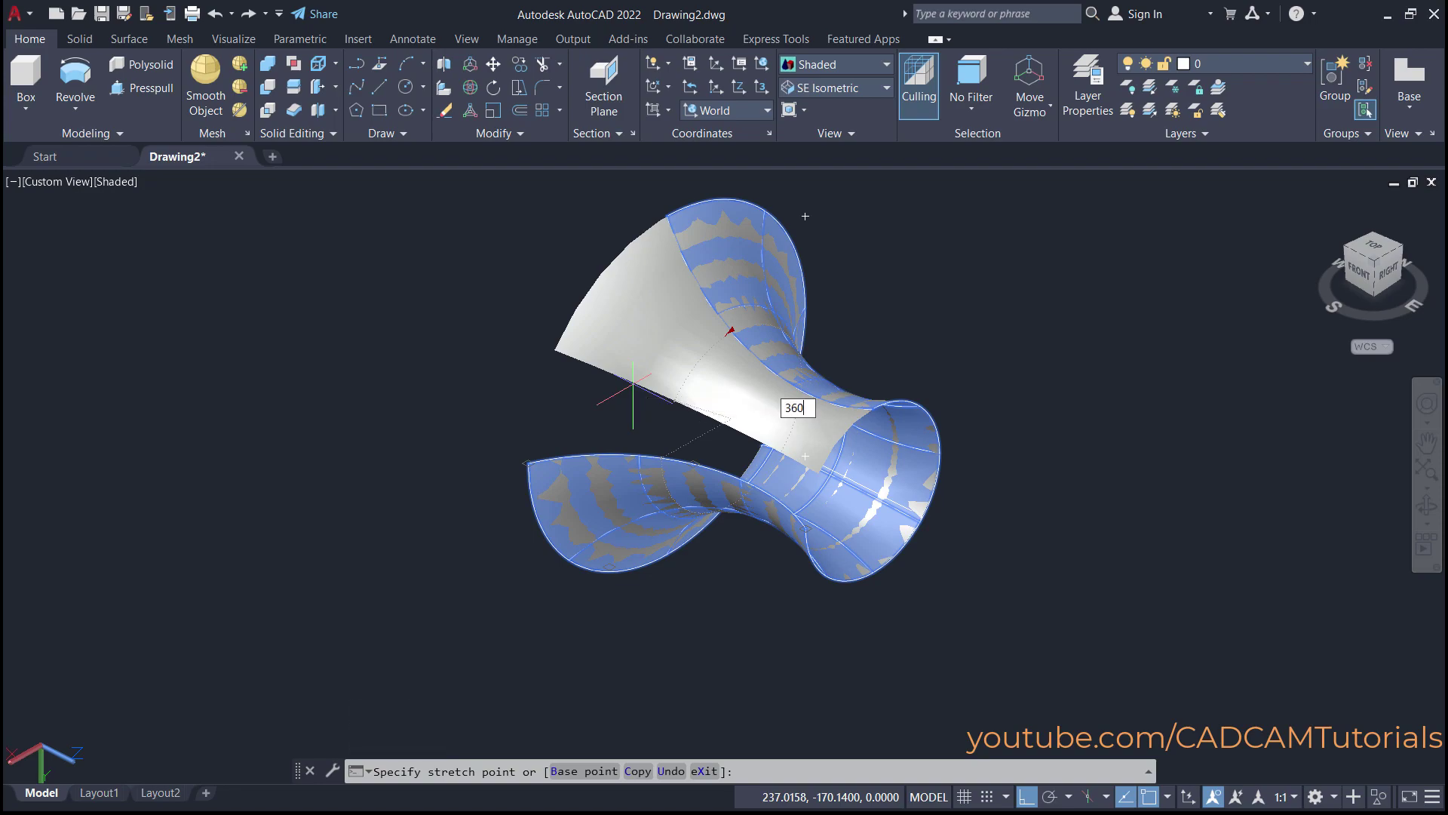
key(Return)
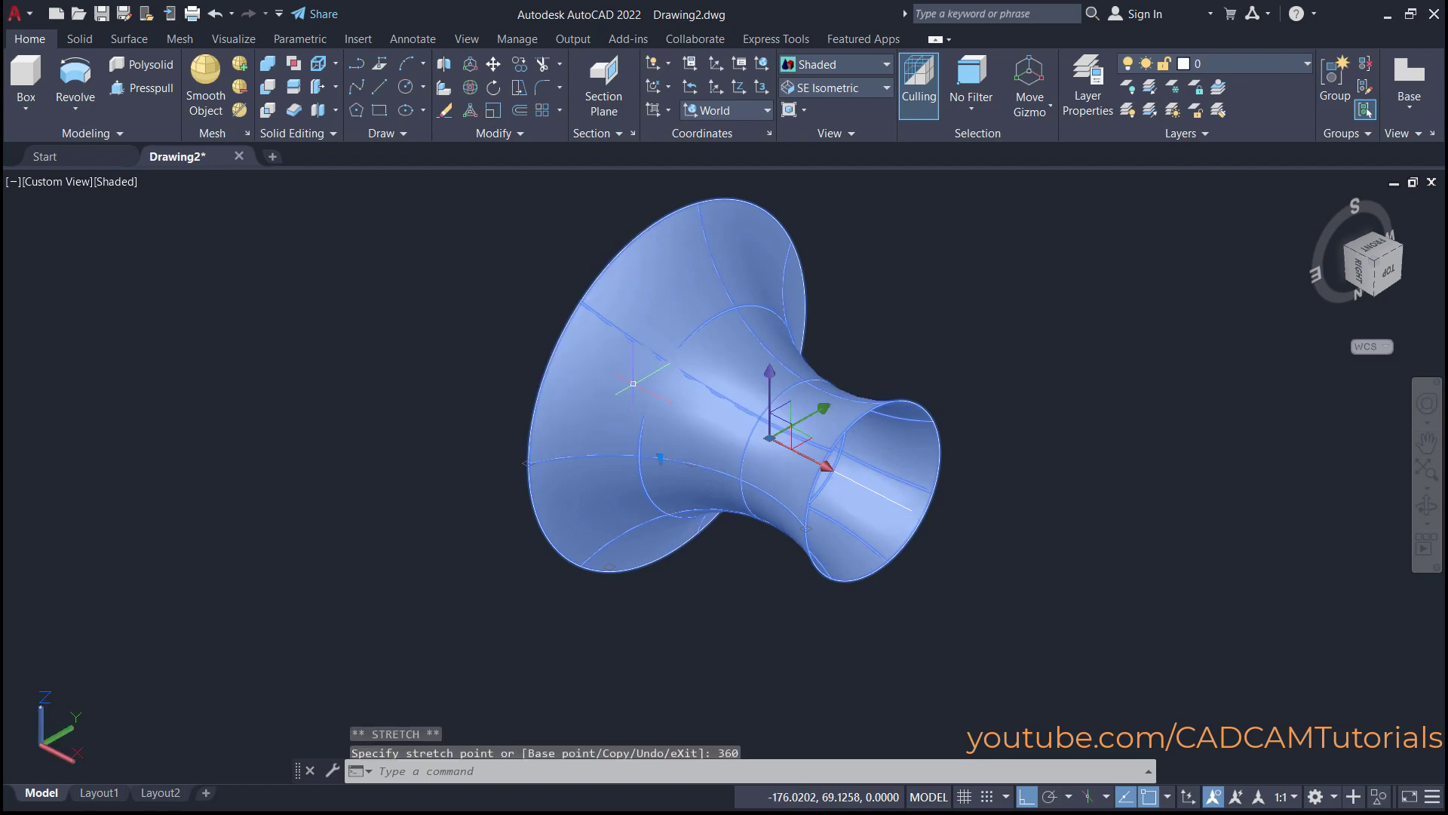
key(Escape)
Restore the SE Isometric view and set the user coordinate system to the Right orientation
shift+middle_drag(664, 498, 657, 546)
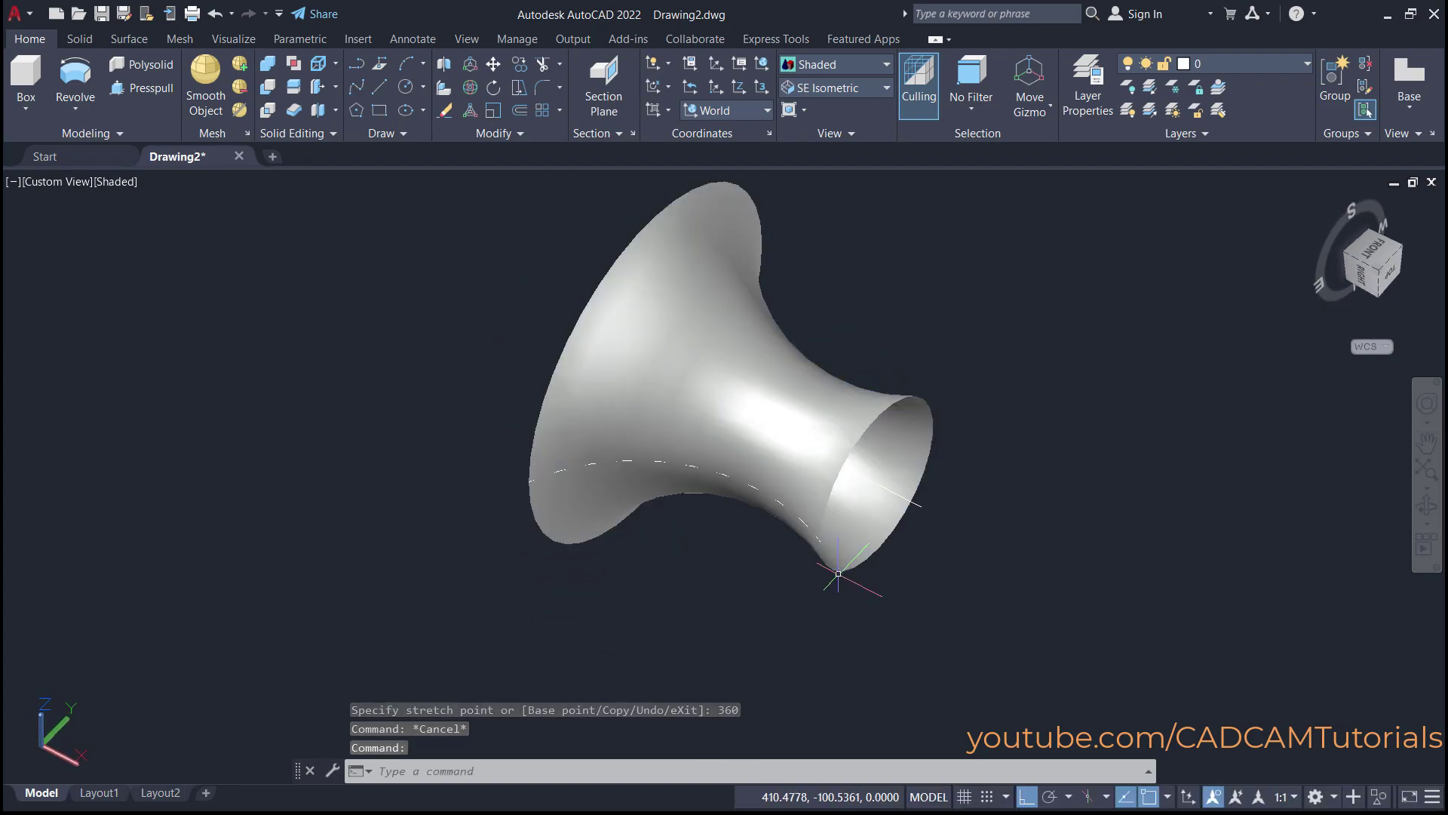
shift+middle_drag(718, 517, 764, 514)
middle_drag(928, 540, 400, 571)
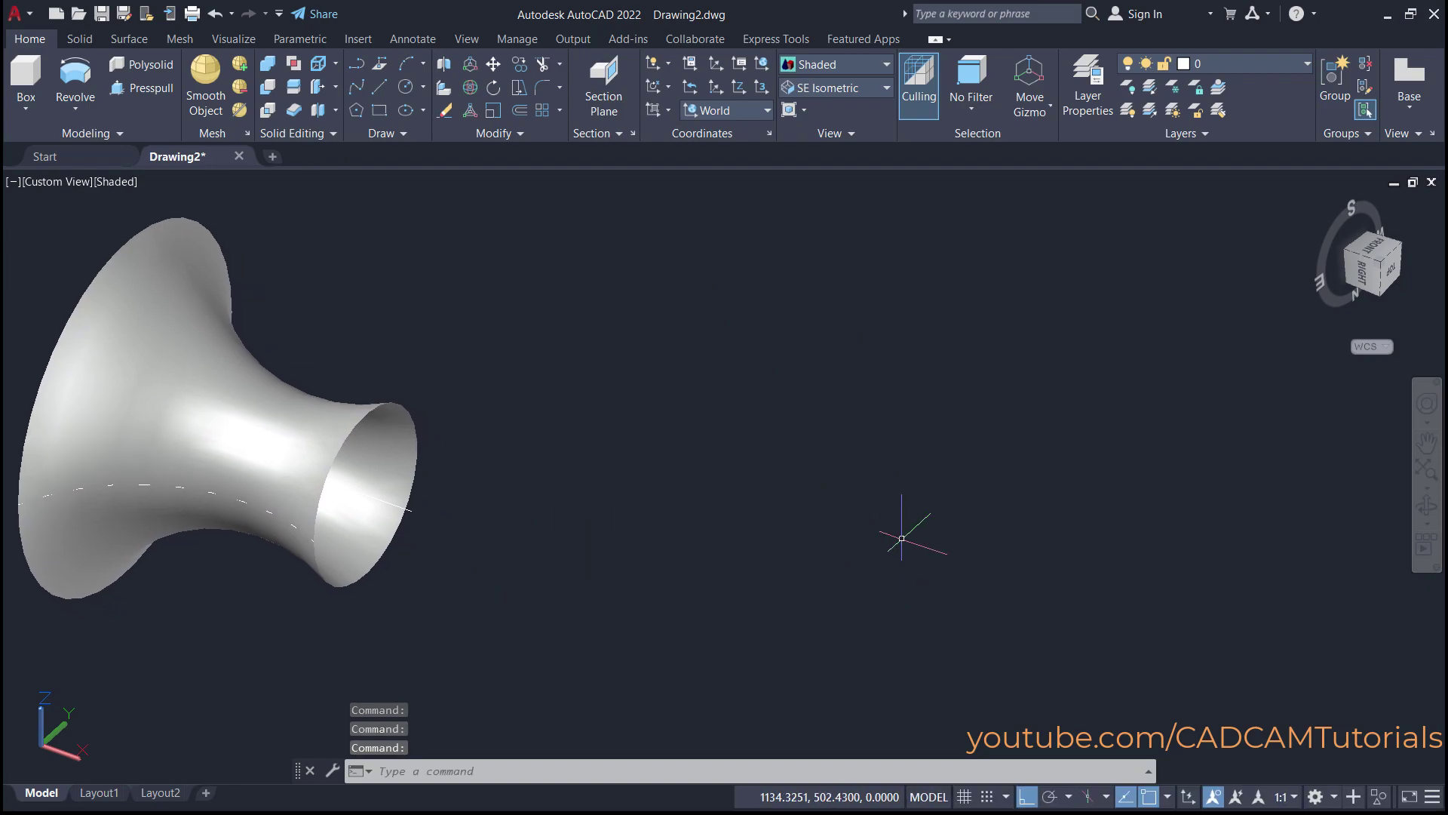
click(835, 88)
click(822, 240)
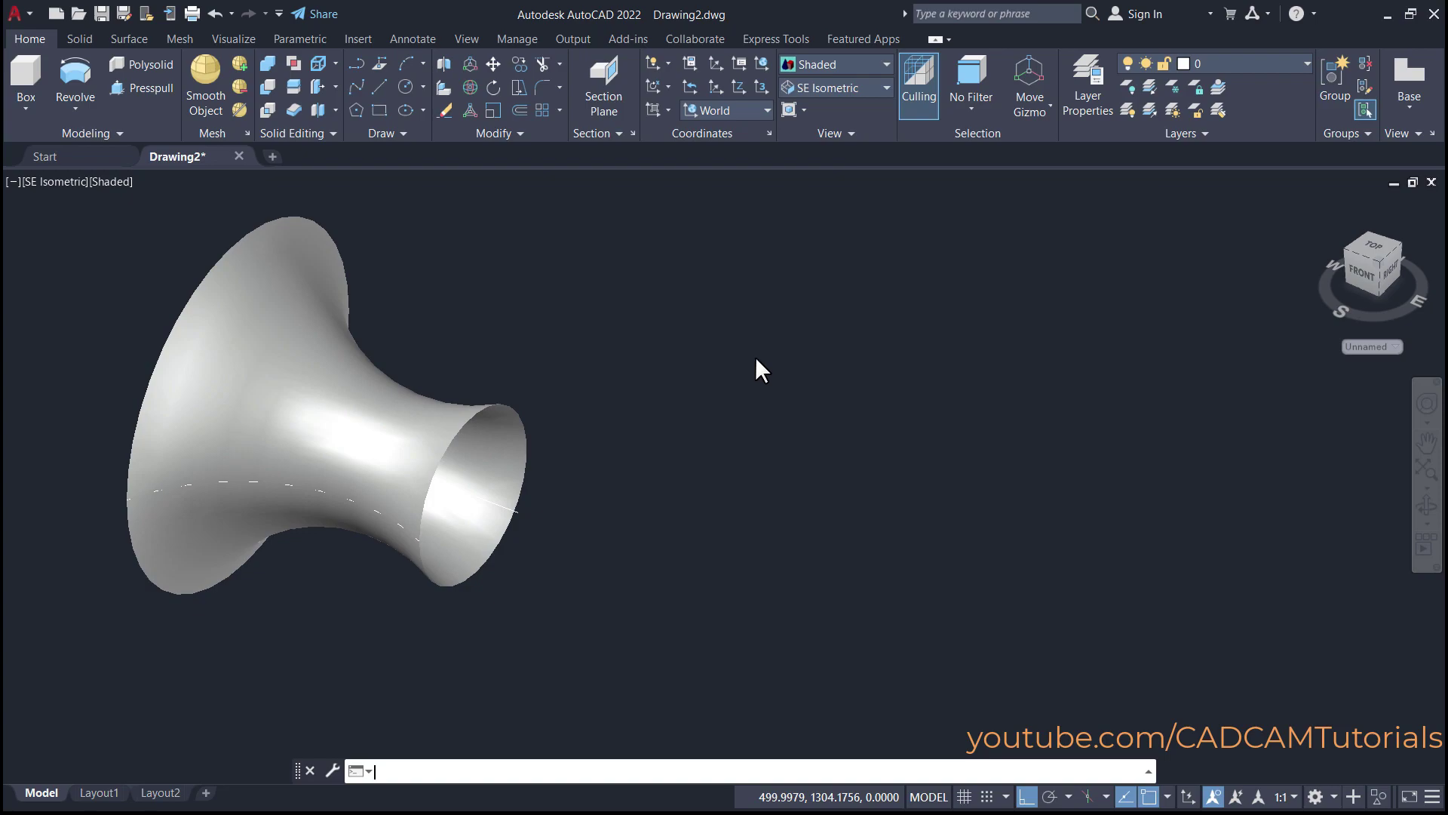
mouse_move(981, 543)
middle_down()
mouse_move(1005, 567)
mouse_move(611, 604)
mouse_move(465, 573)
mouse_move(452, 586)
middle_up()
key(Escape)
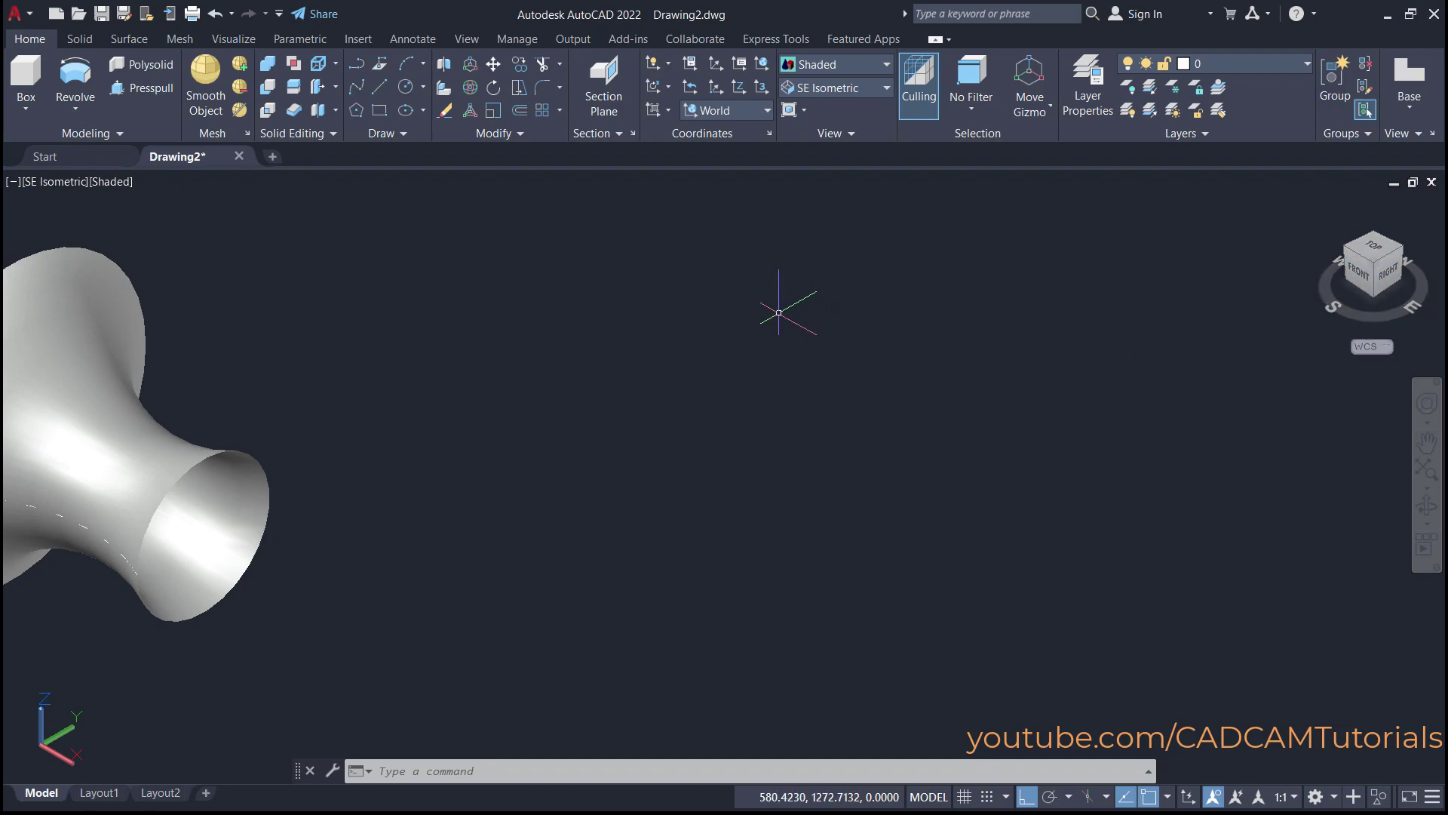
click(736, 110)
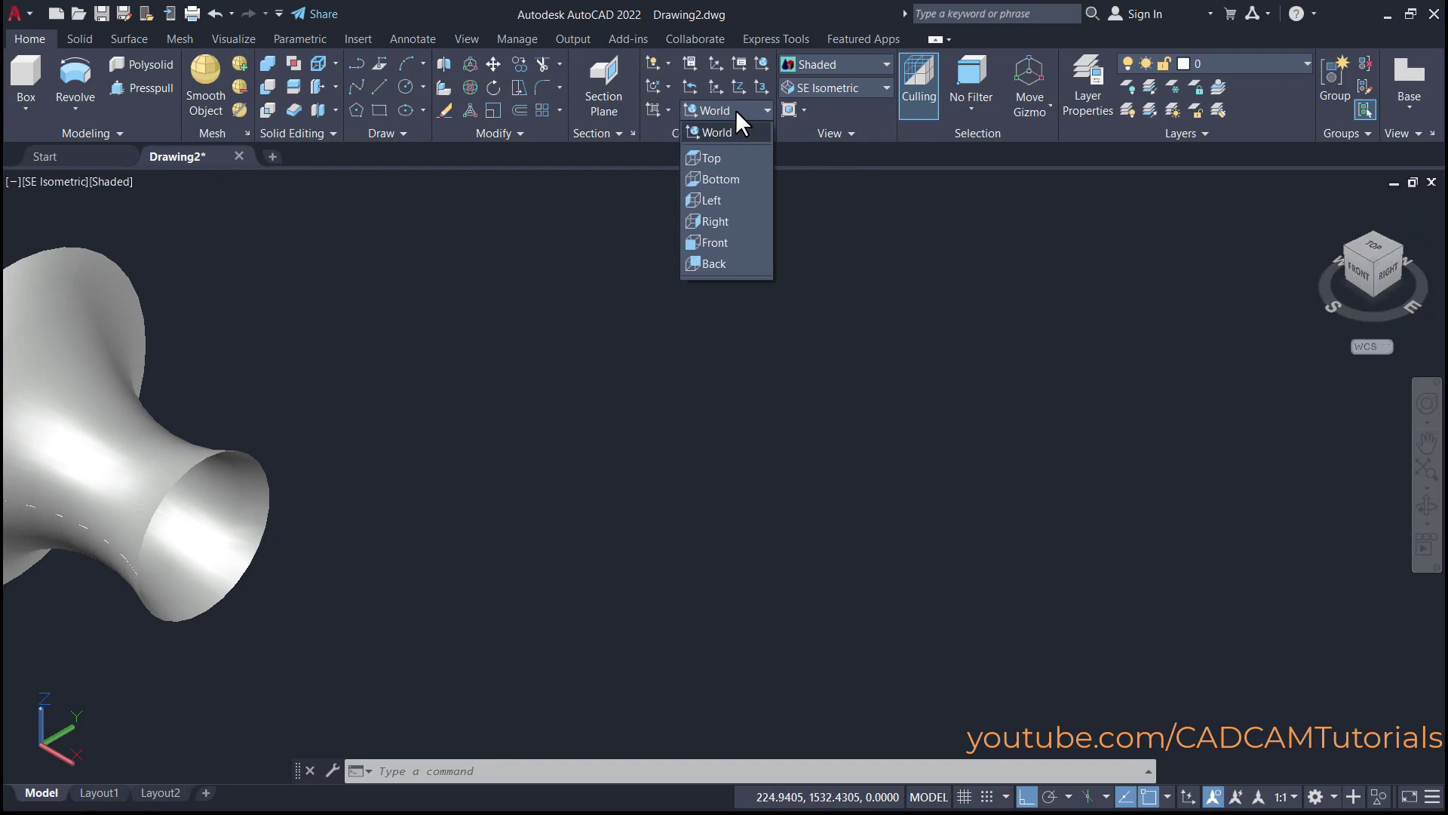
click(713, 221)
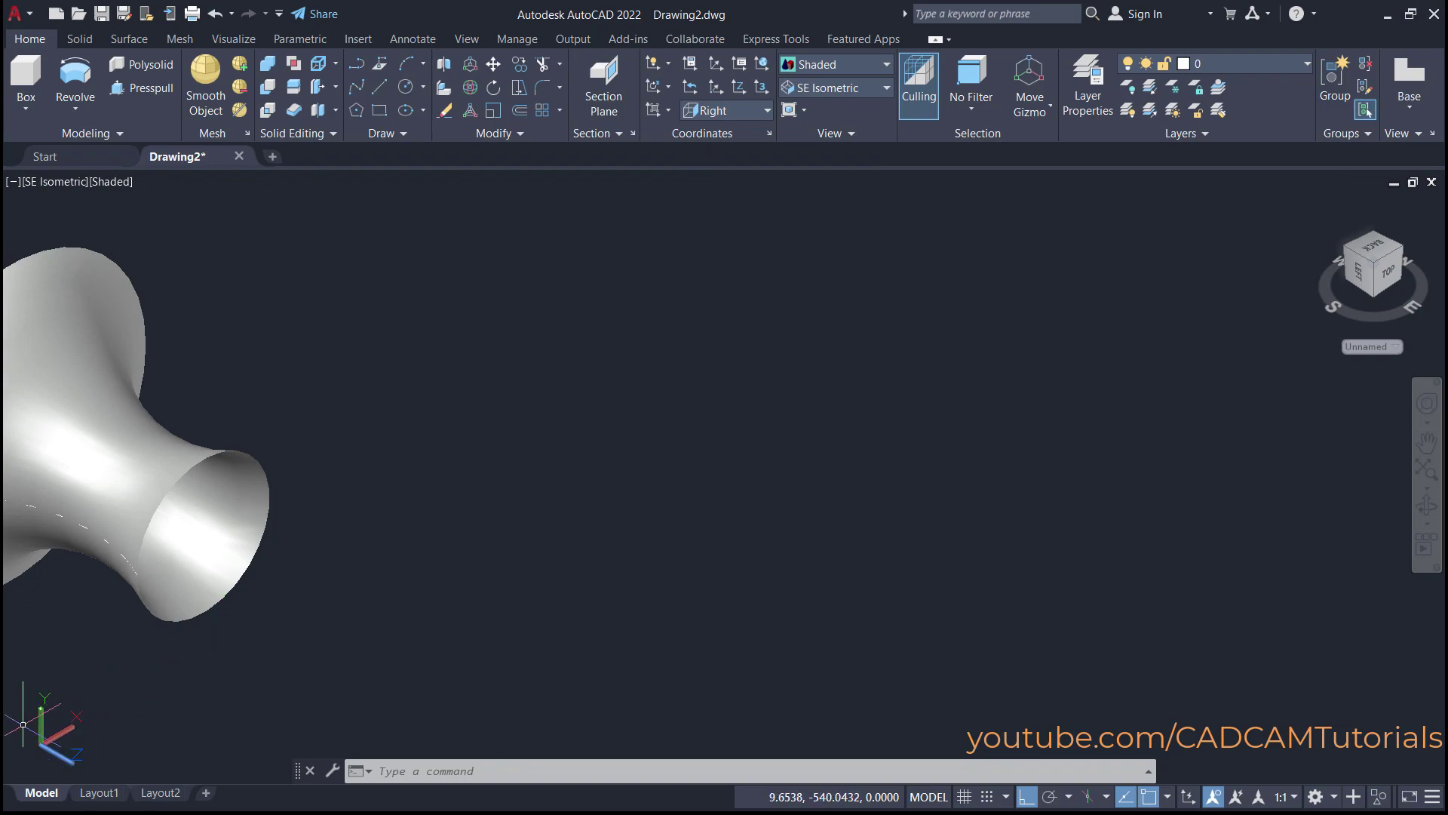
In empty space beside the surface, begin a line profile with a 300-unit segment along X and a 400-unit segment up along Y
middle_drag(638, 584, 481, 551)
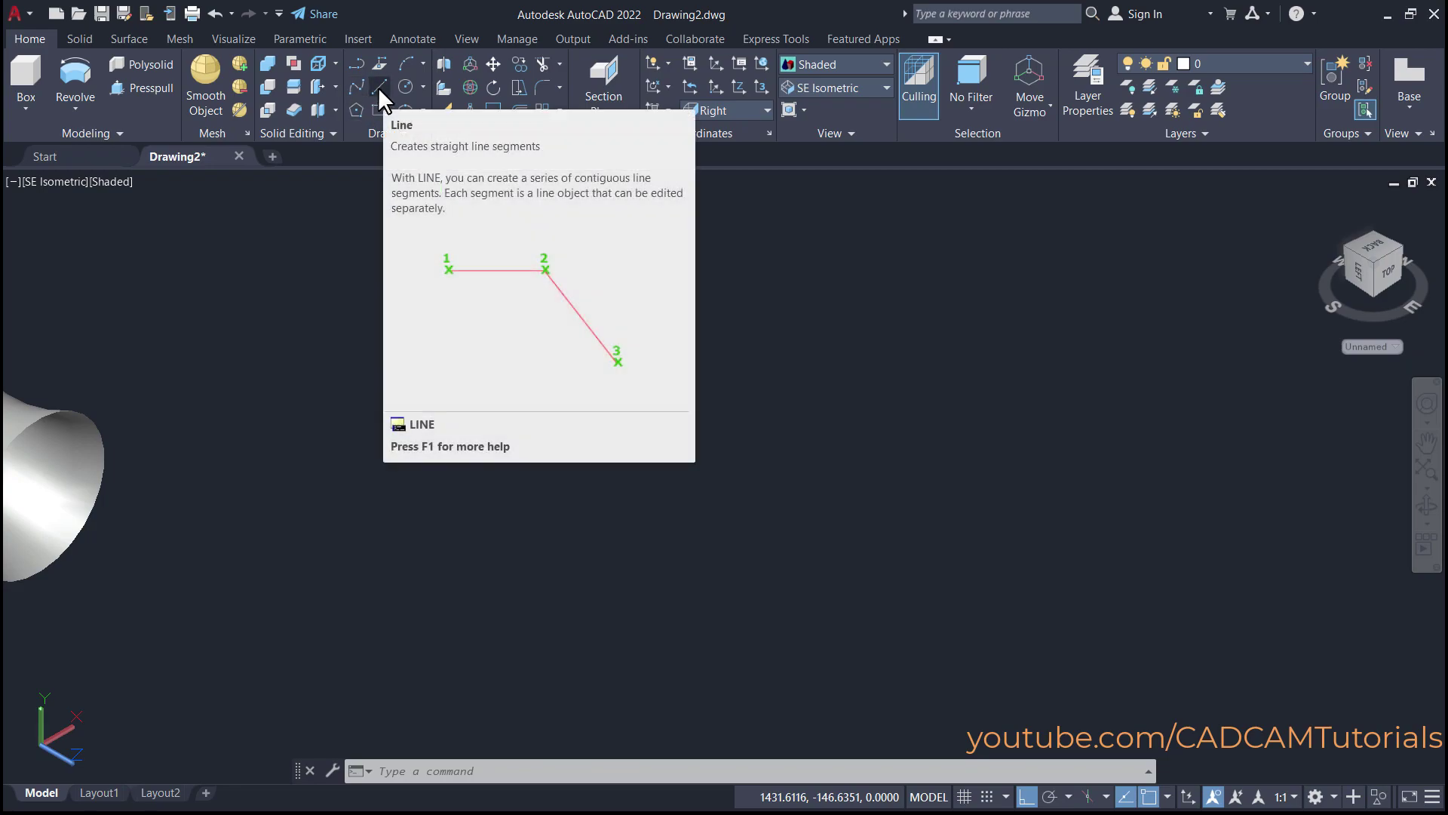
click(378, 88)
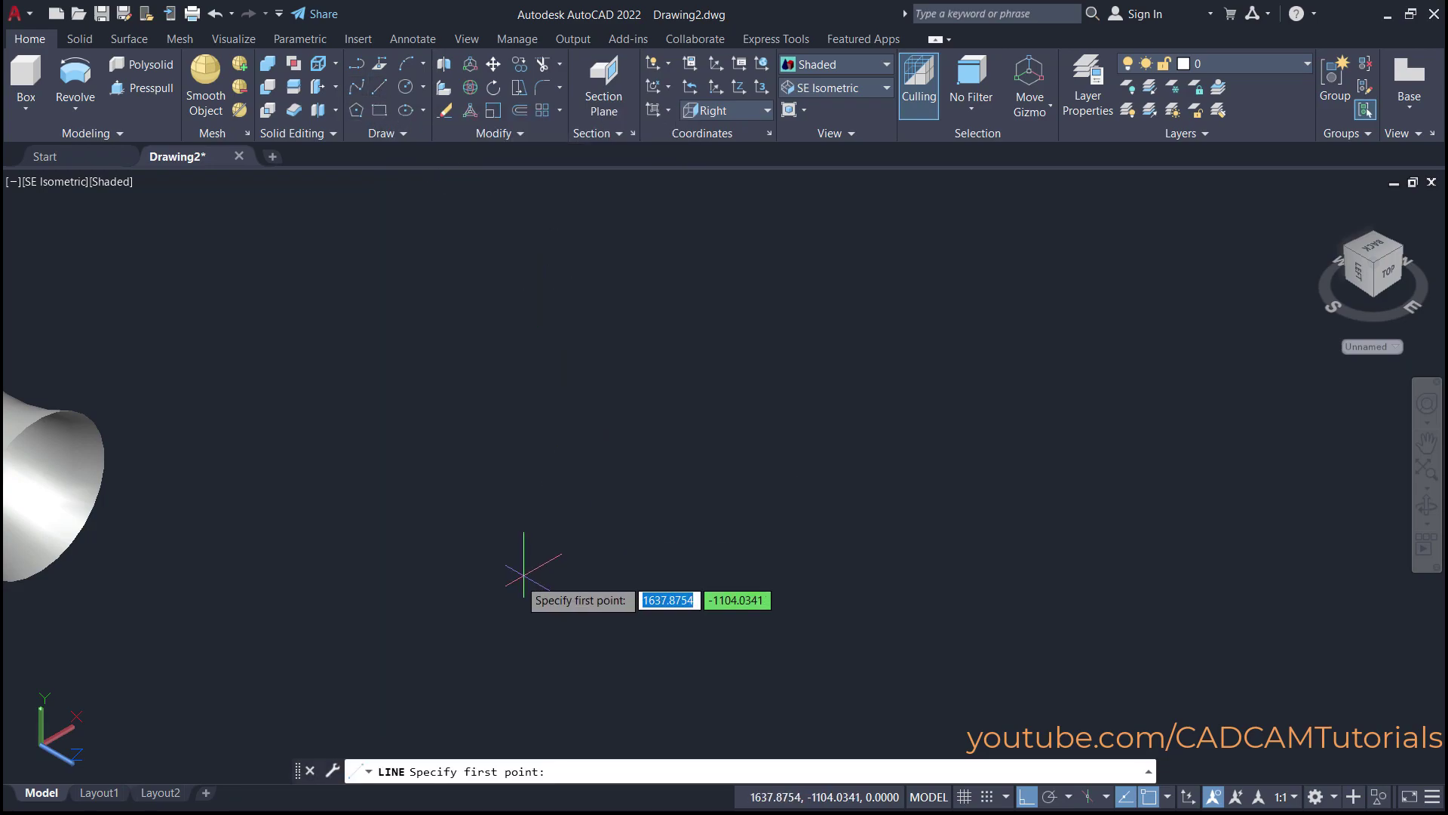
click(407, 623)
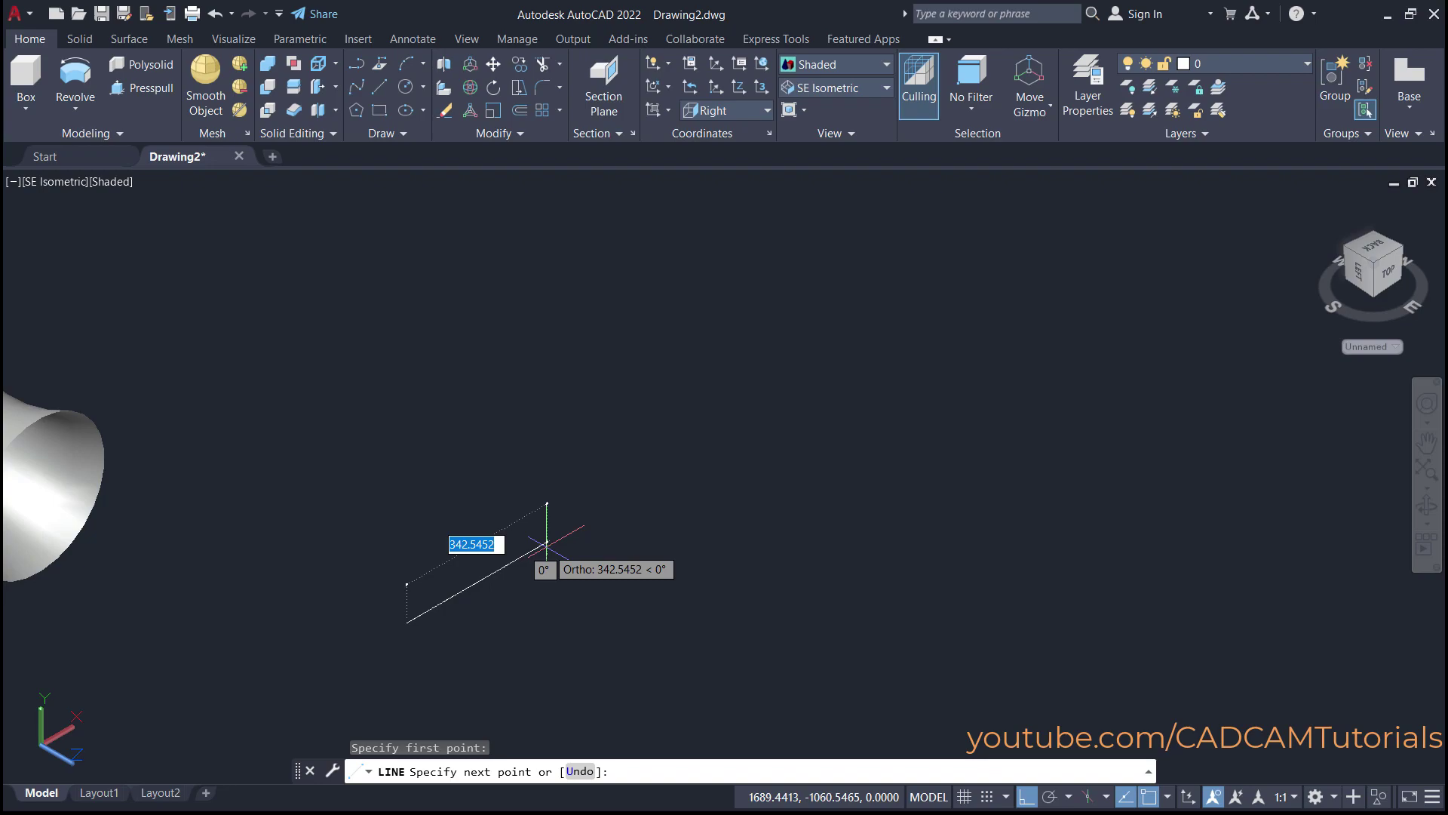
text(300)
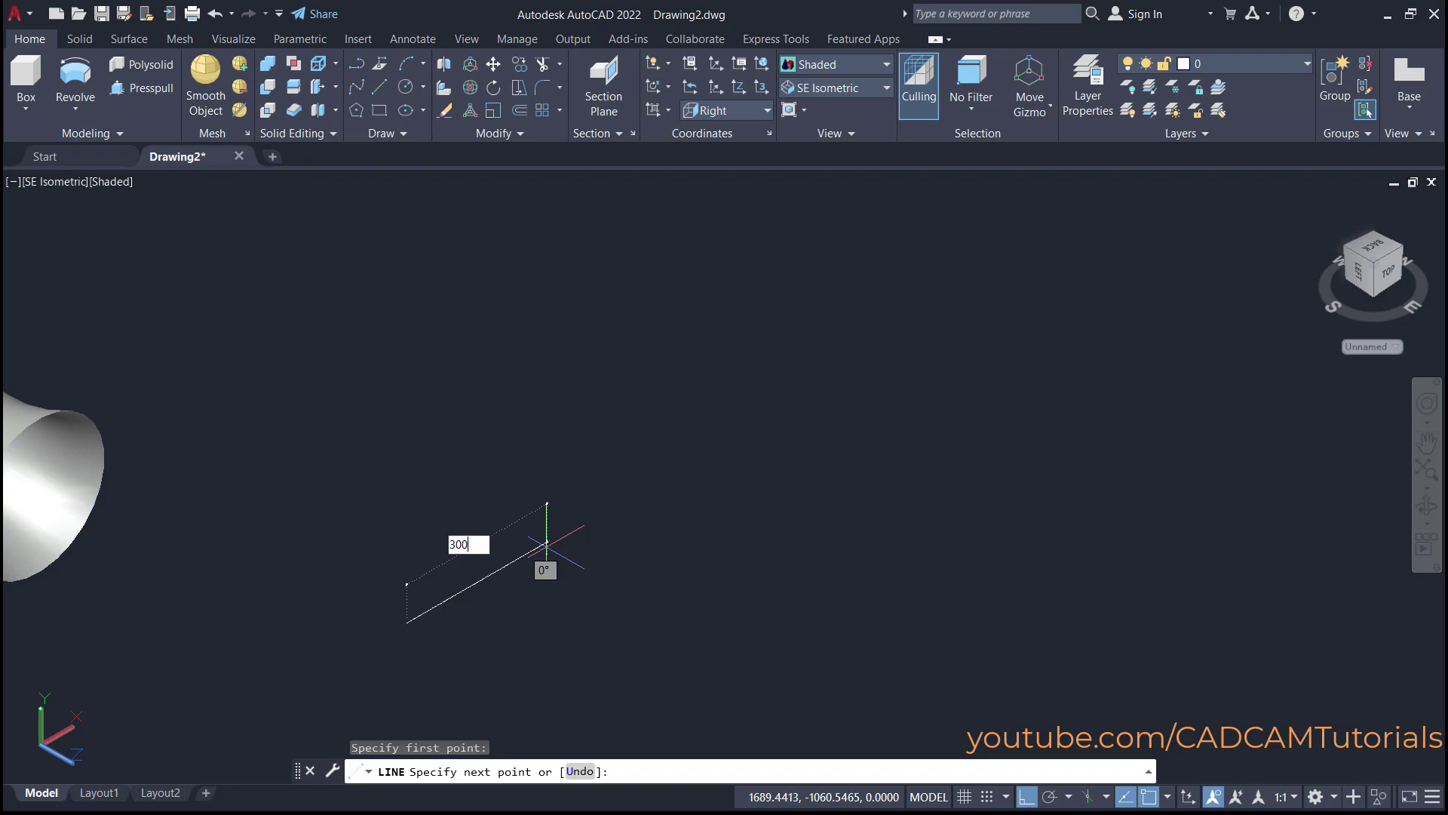
key(Return)
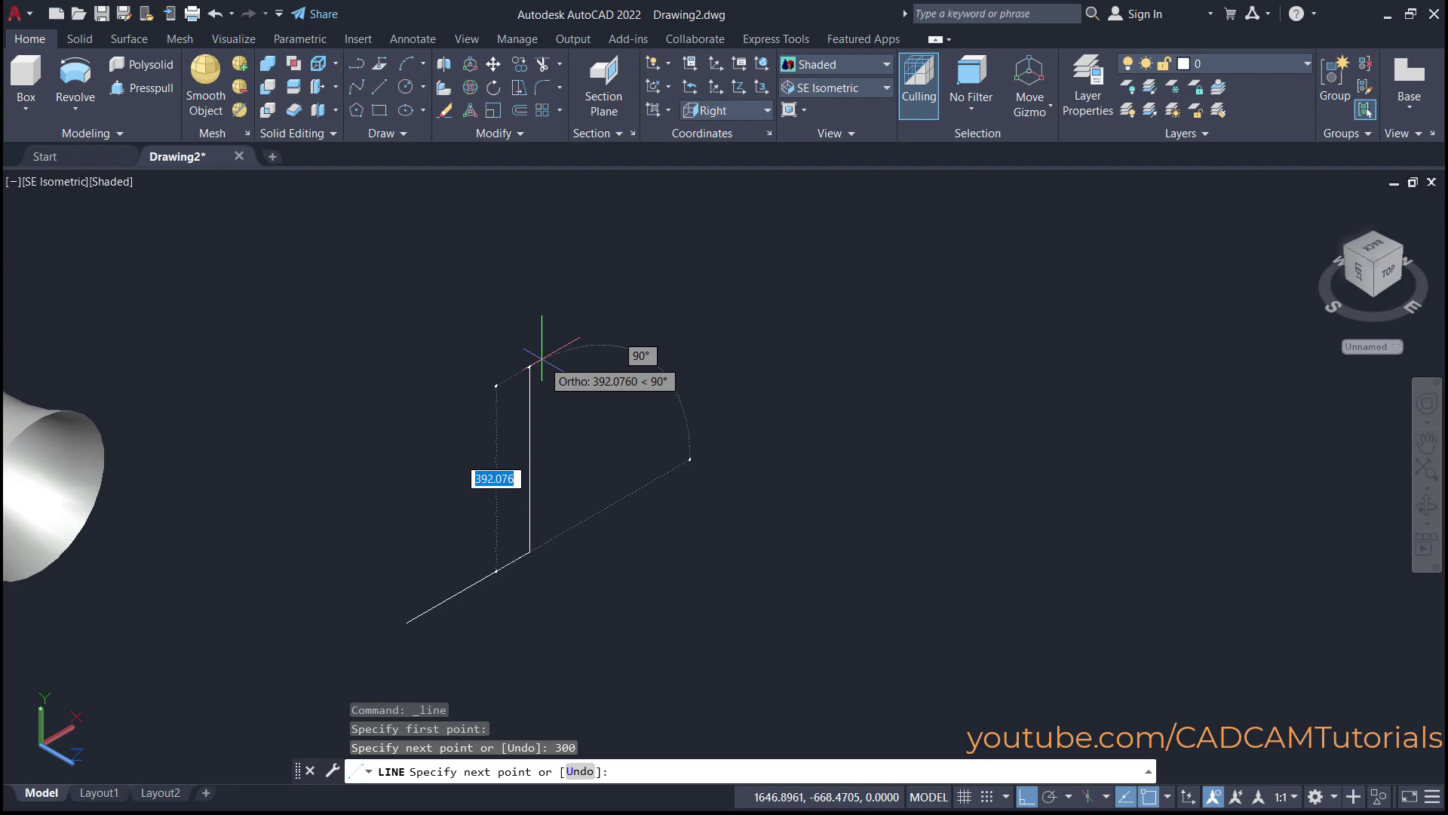
text(400)
key(Return)
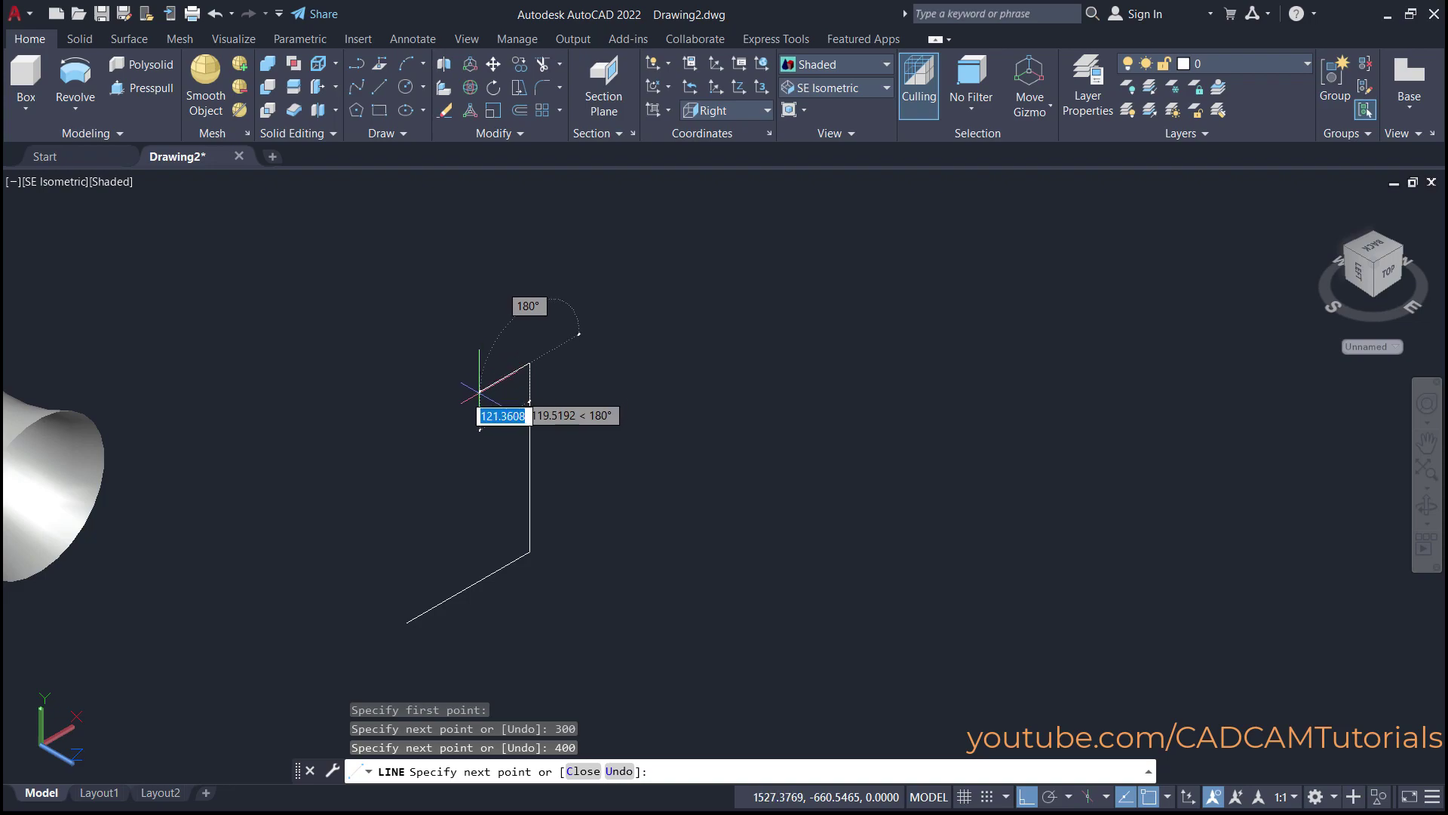
Continue the profile 150 units back along negative X and 300 units down, and close it with a sloped segment to the start point
text(1)
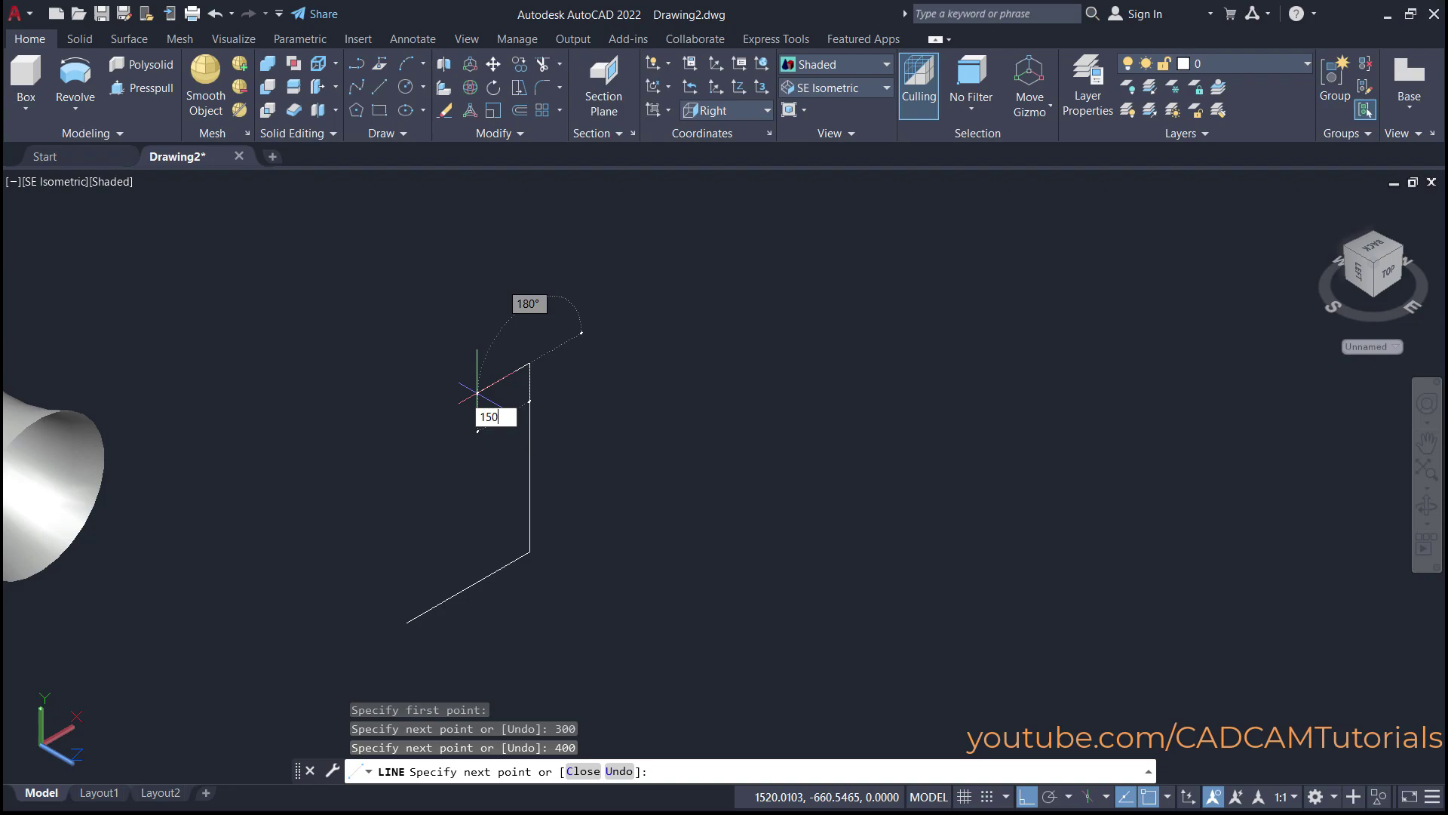
text(50)
key(Return)
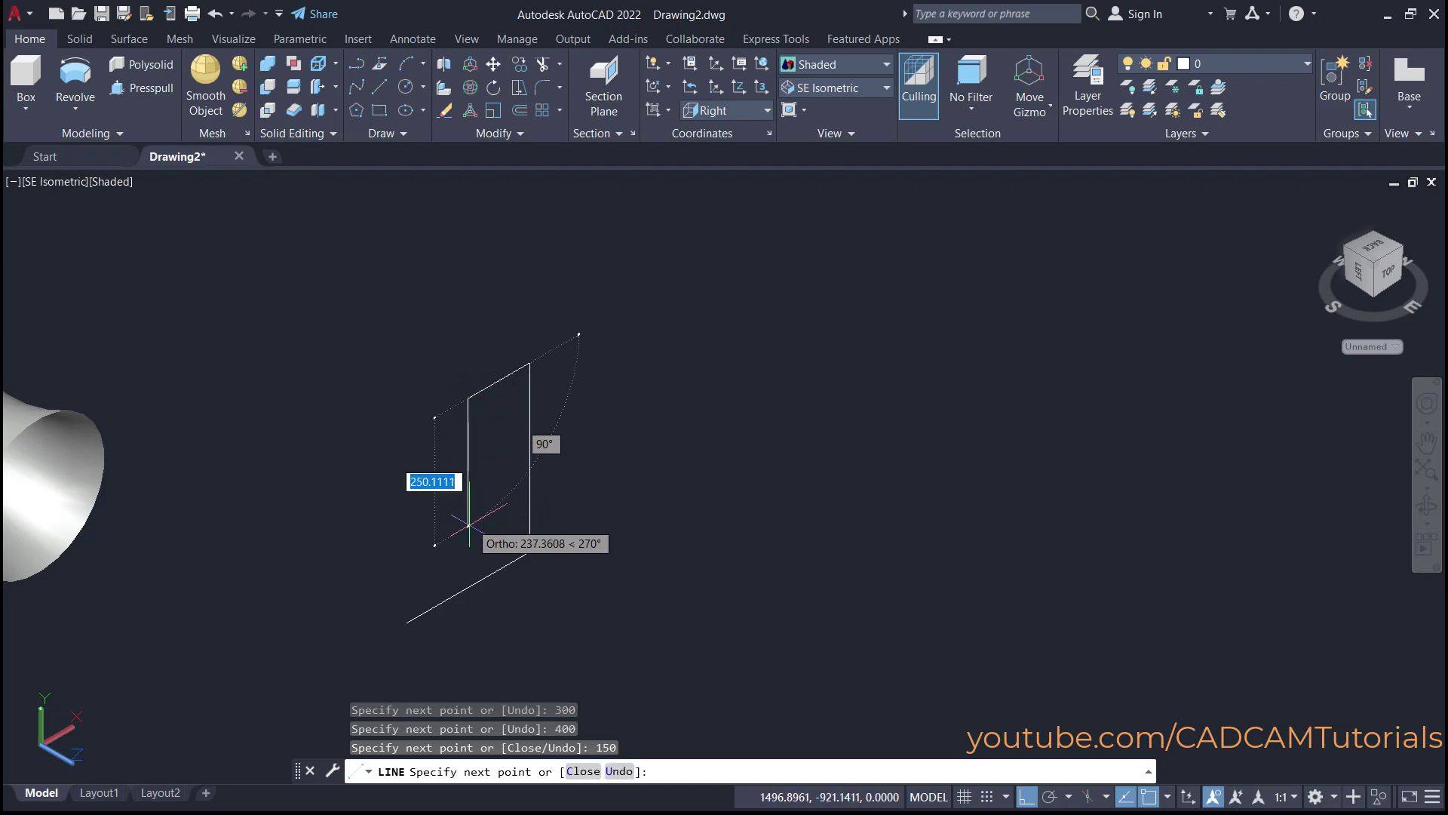
text(30)
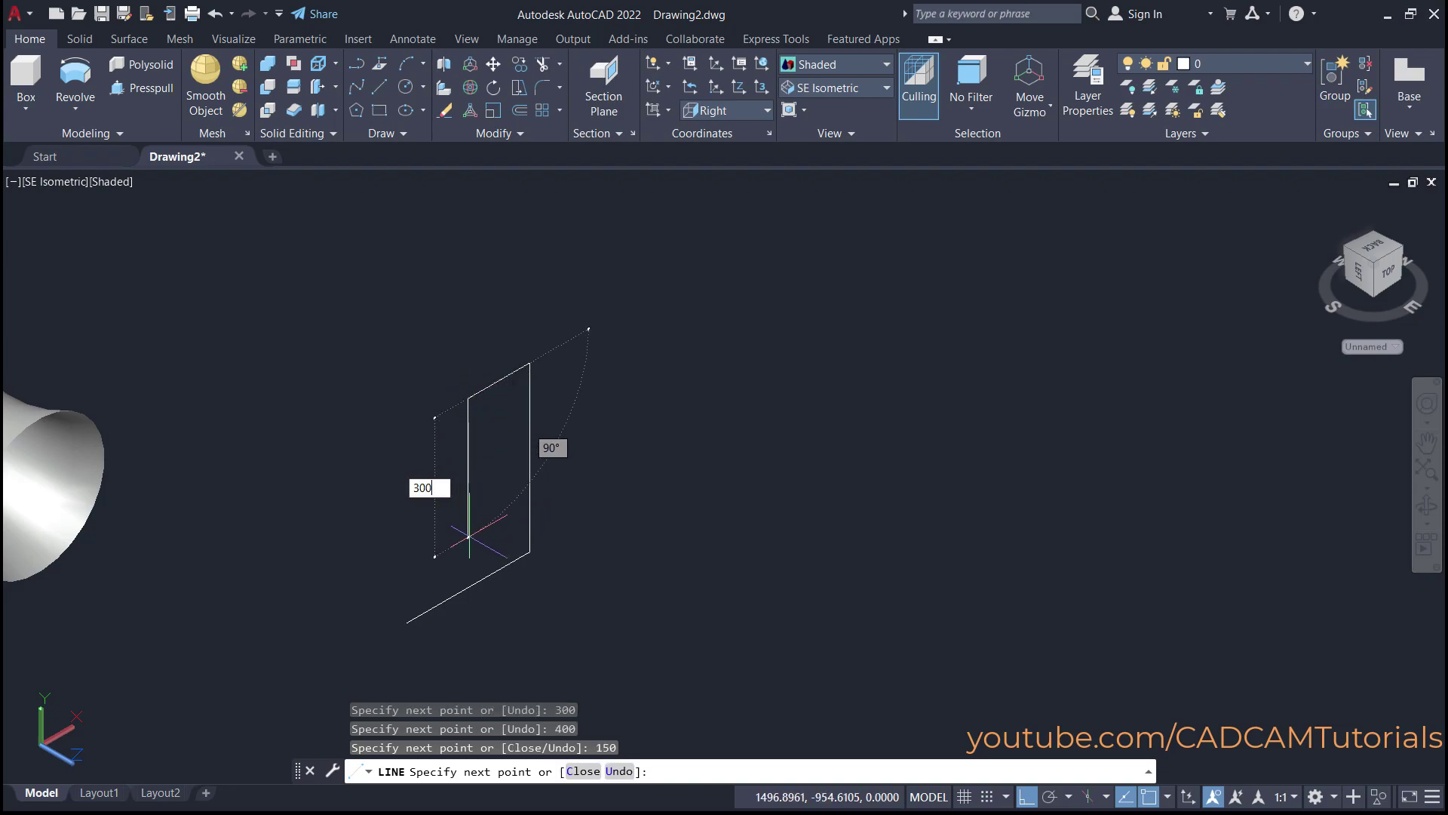
text(0)
key(Return)
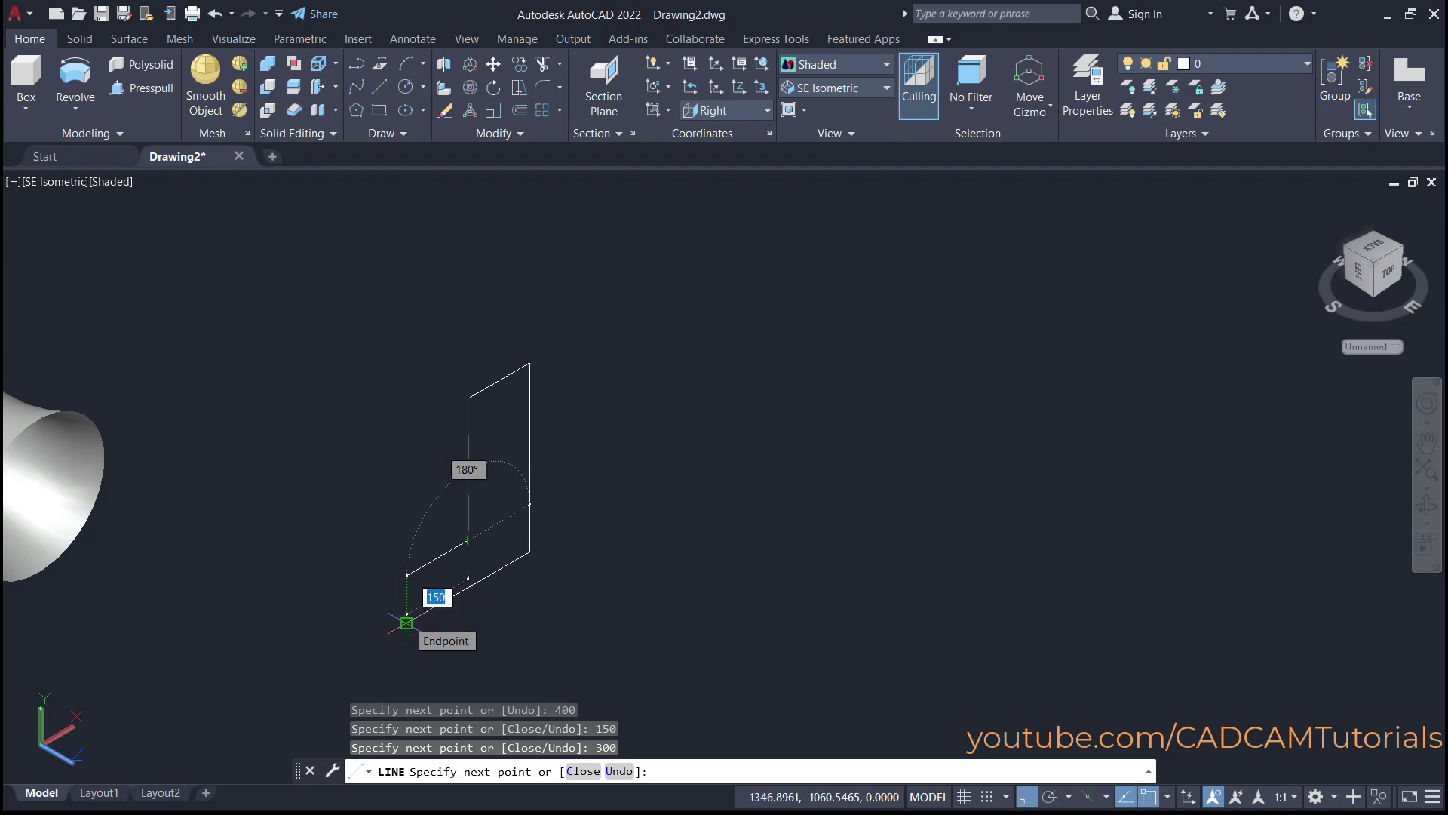
click(406, 623)
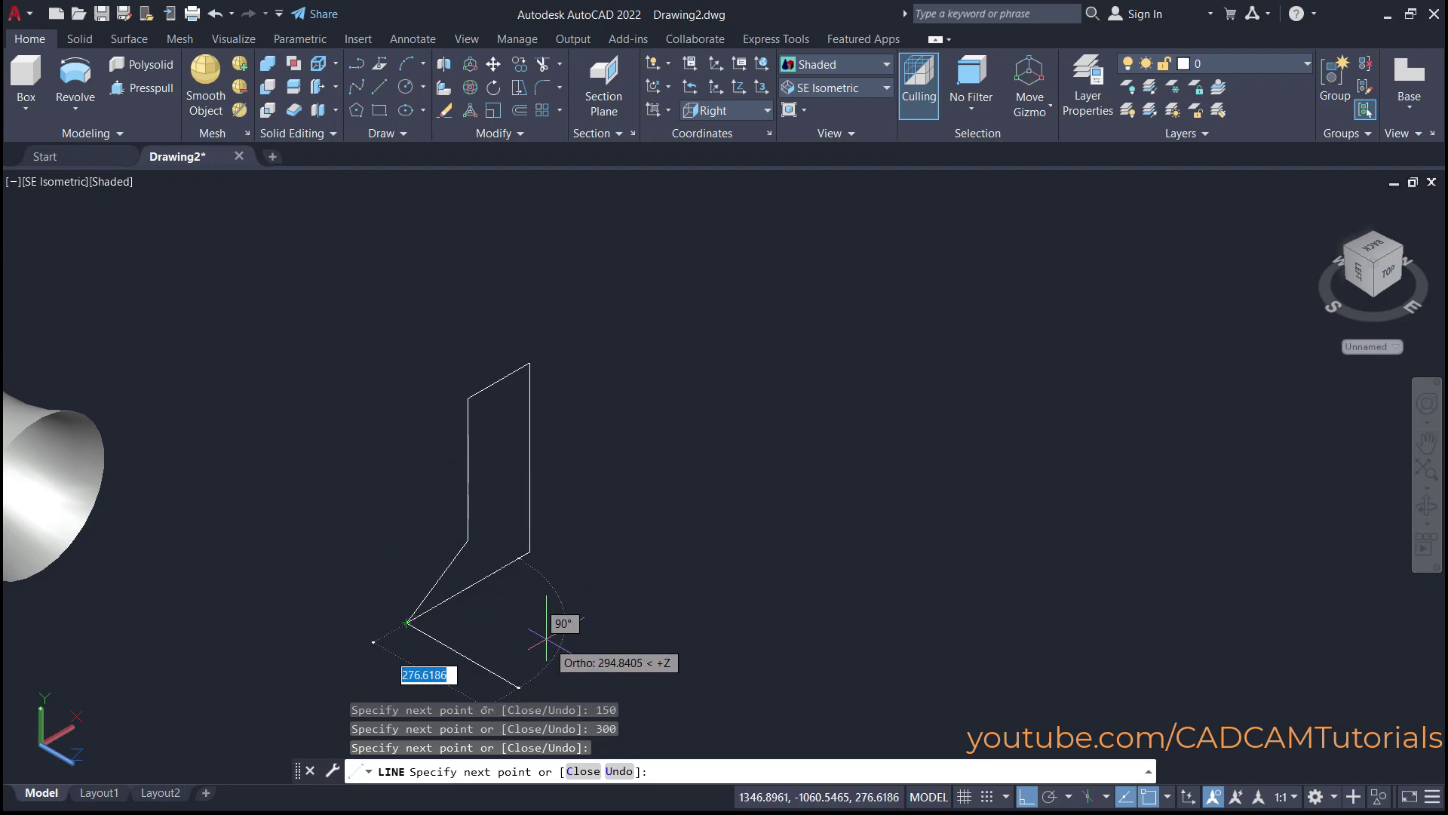
key(Escape)
Draw a circle of radius 50 centred on the midpoint of the profile's 300-unit vertical edge
scroll(494, 555, up, 2)
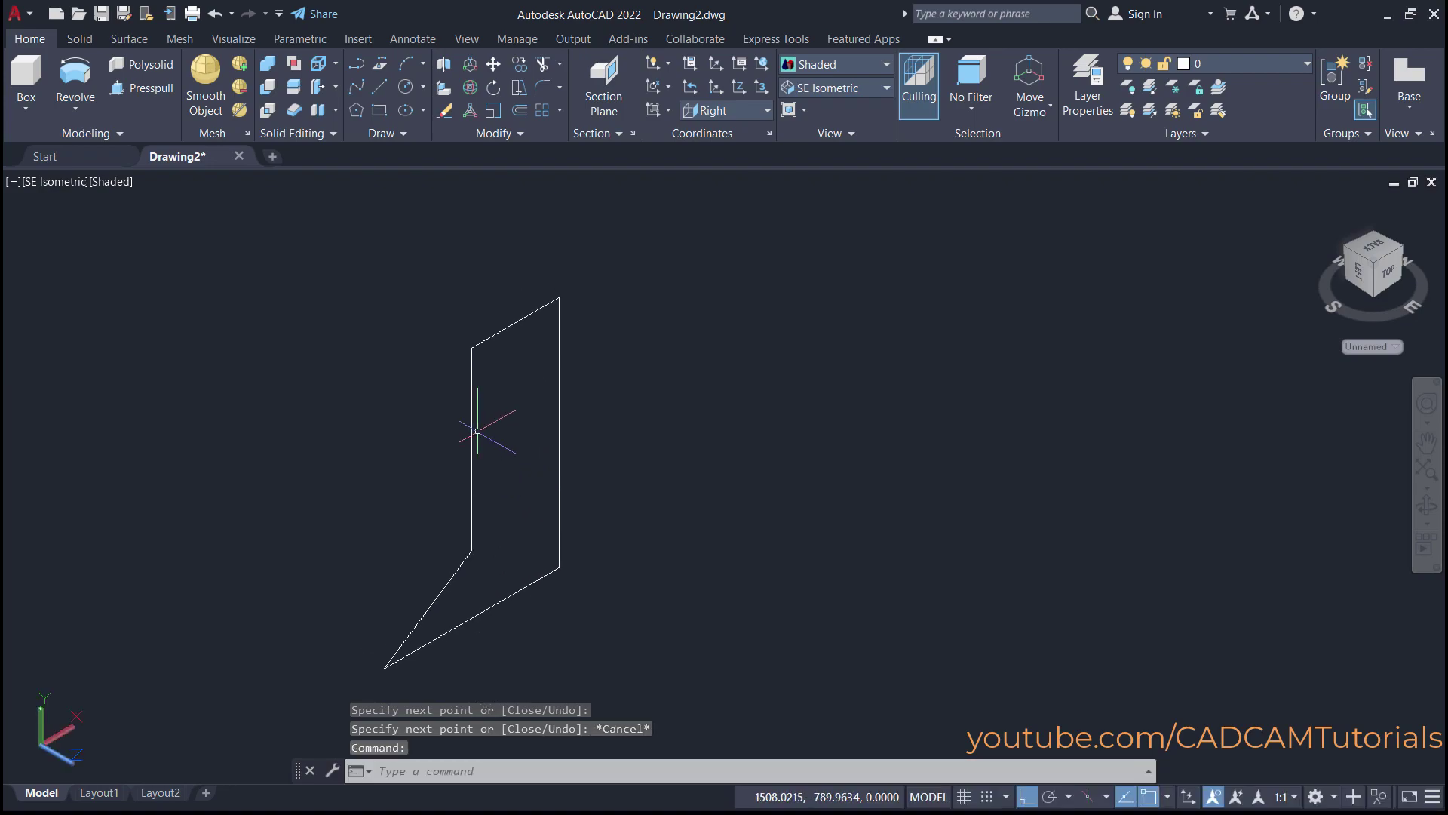
click(405, 89)
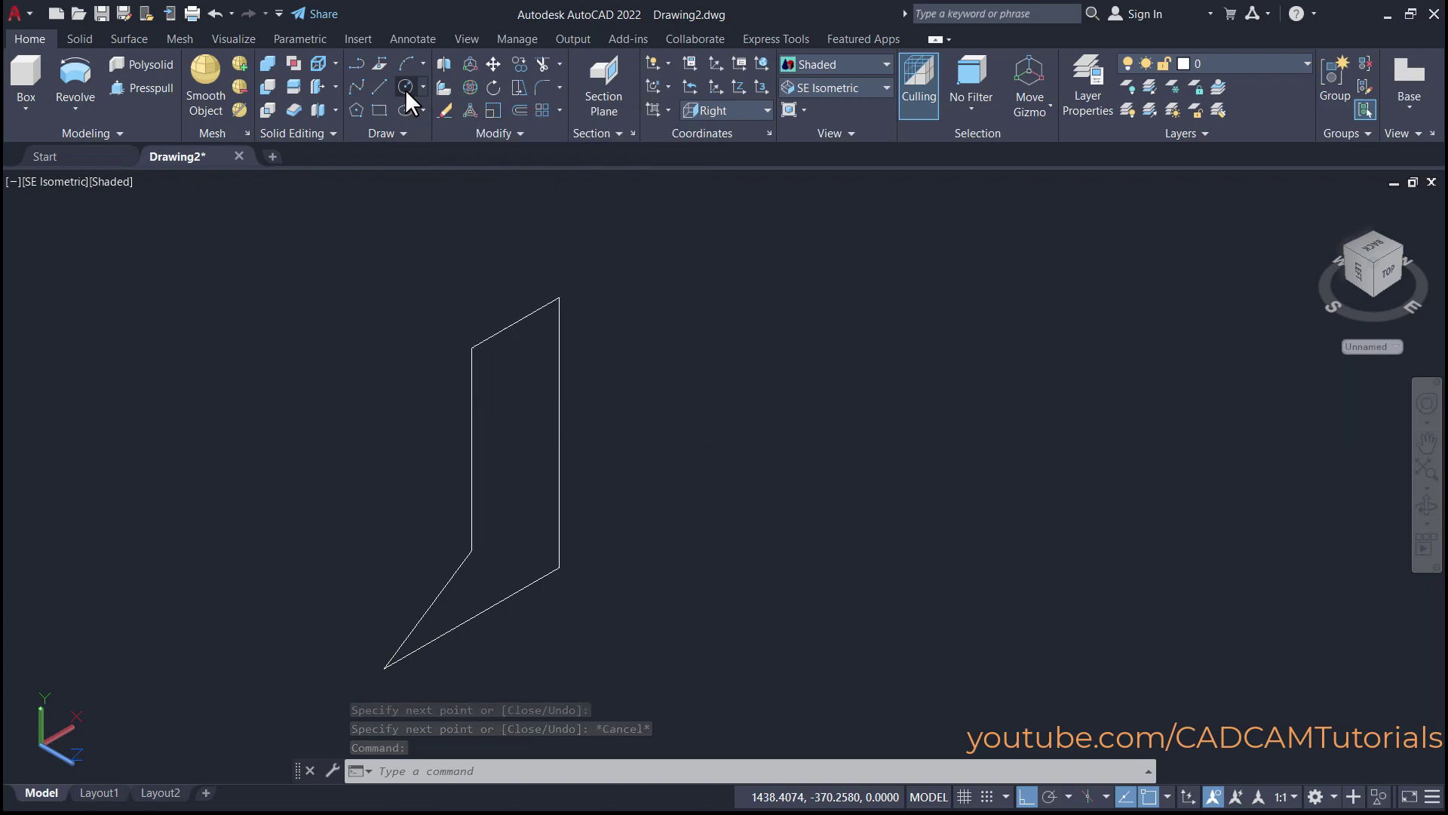
click(471, 447)
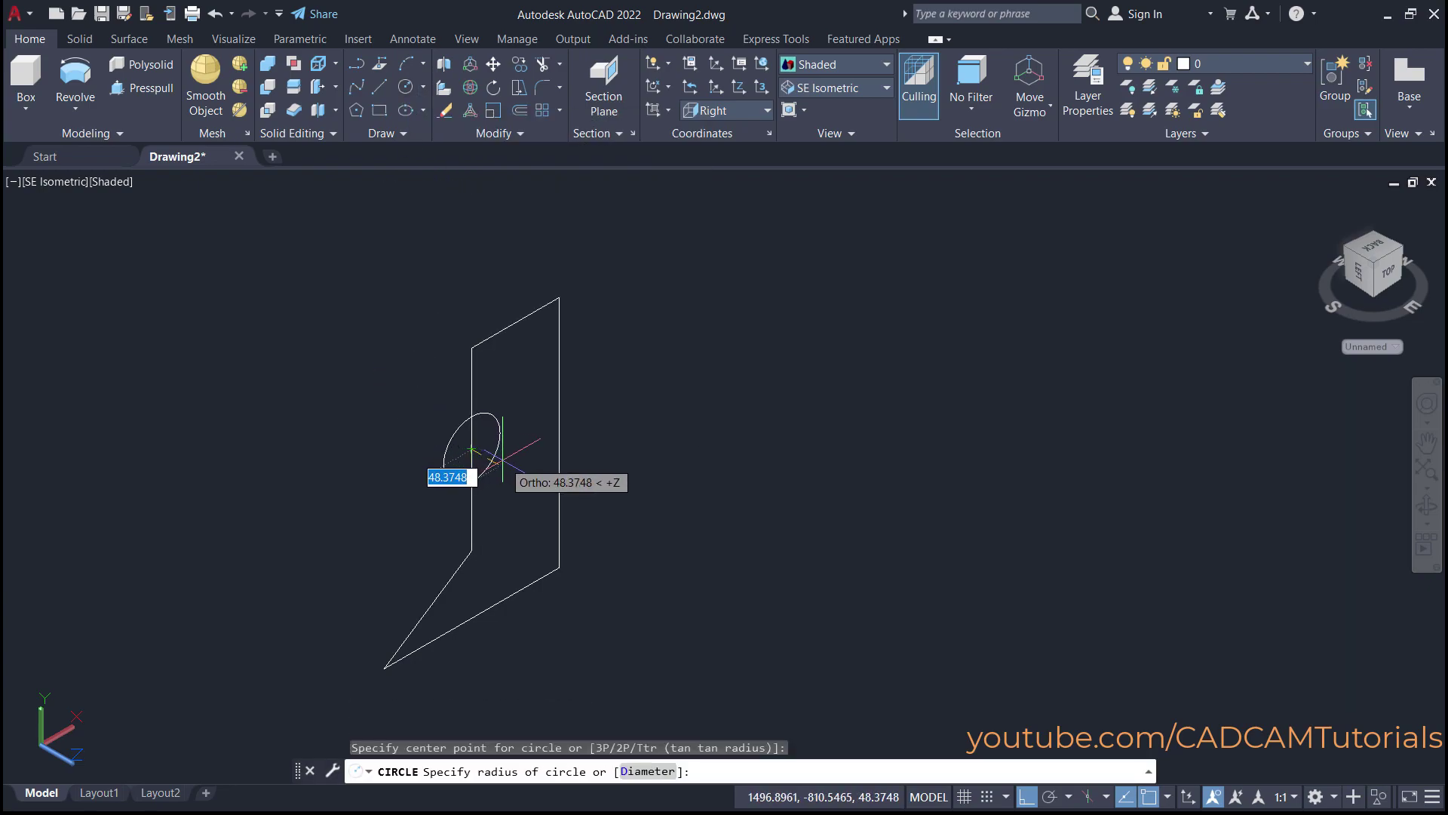
text(50)
key(Return)
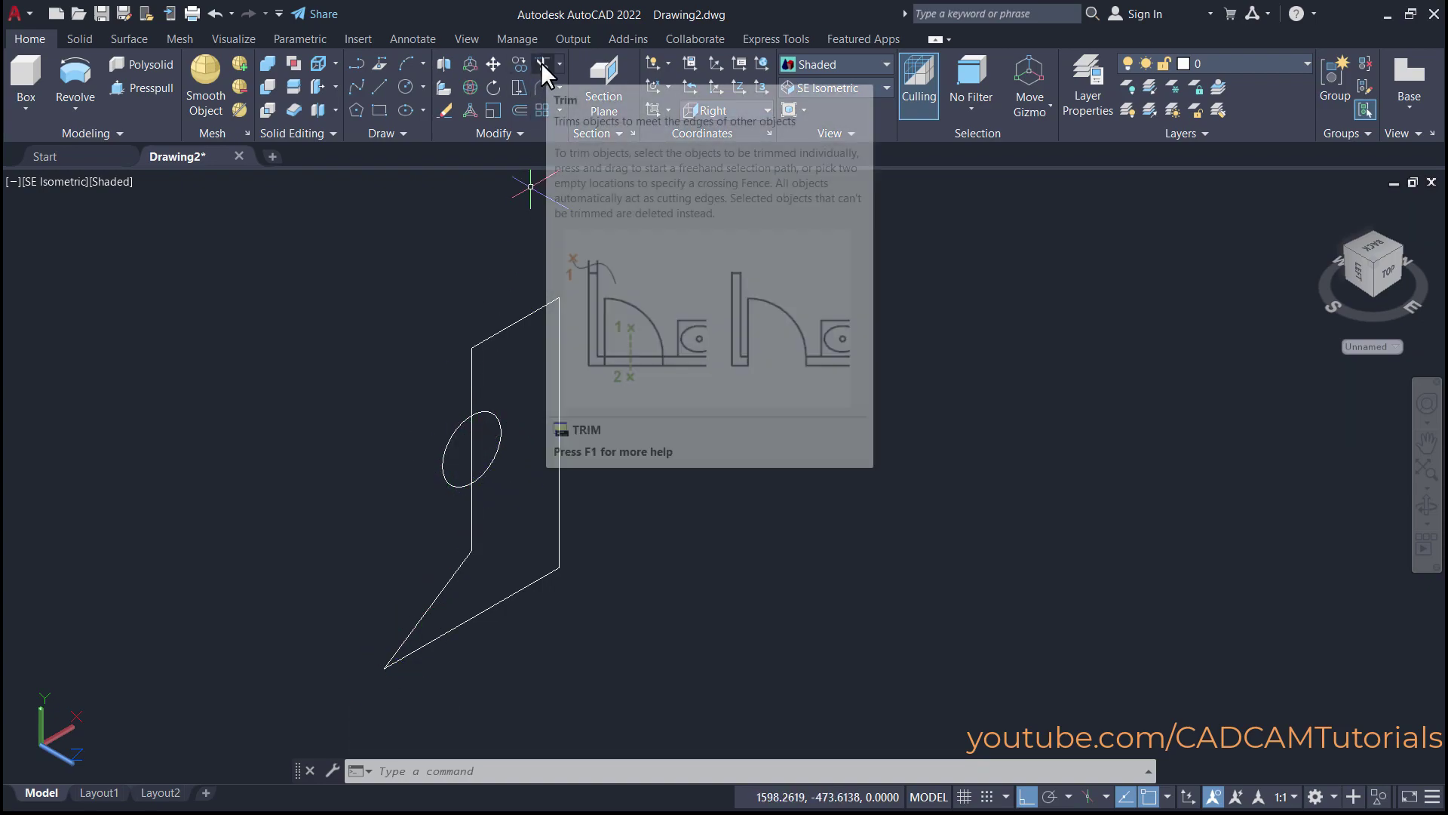
Trim the circle's outer half and the vertical edge portion inside it, leaving a semicircular notch in the profile
click(542, 63)
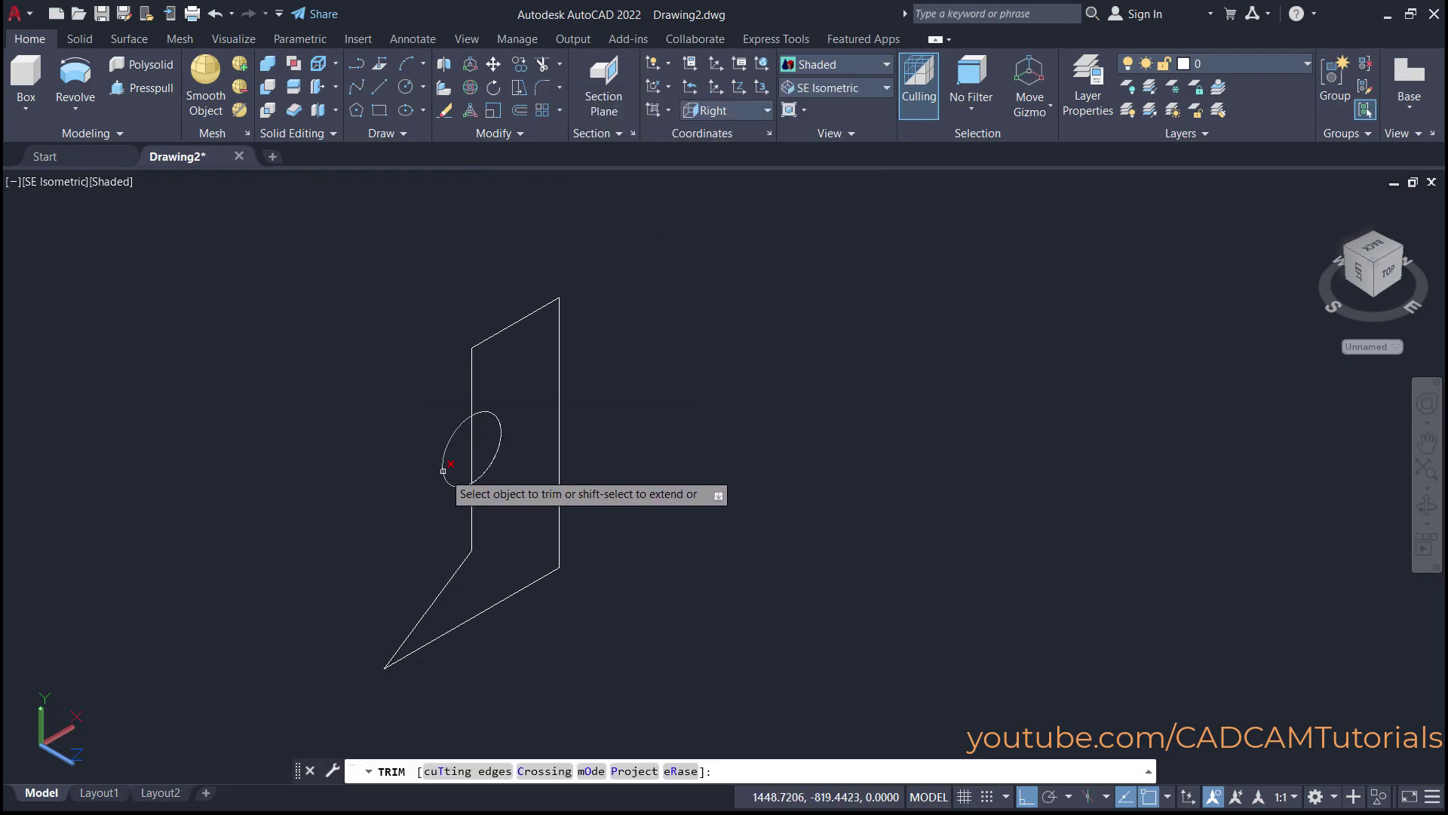
click(445, 468)
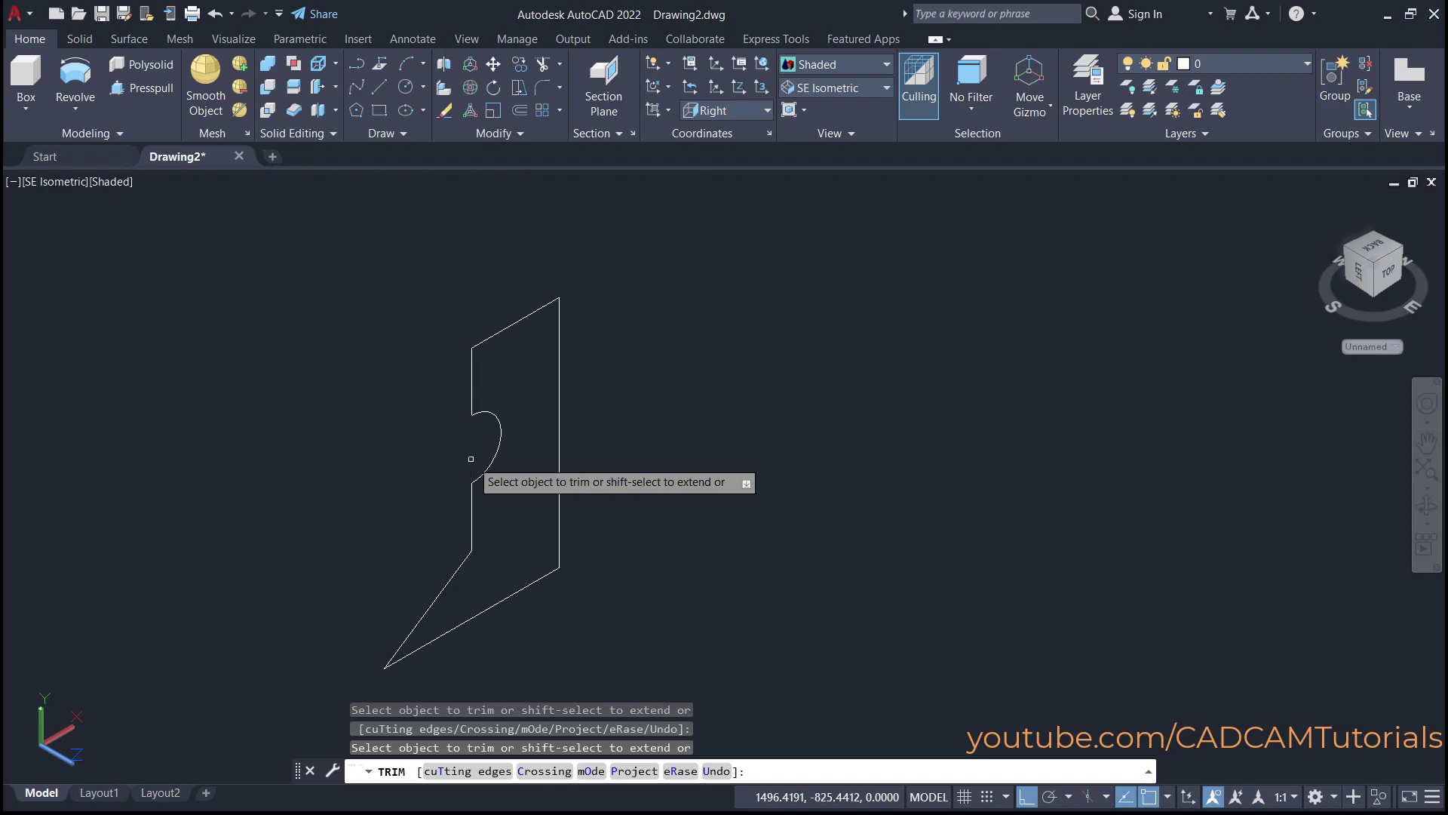
key(Return)
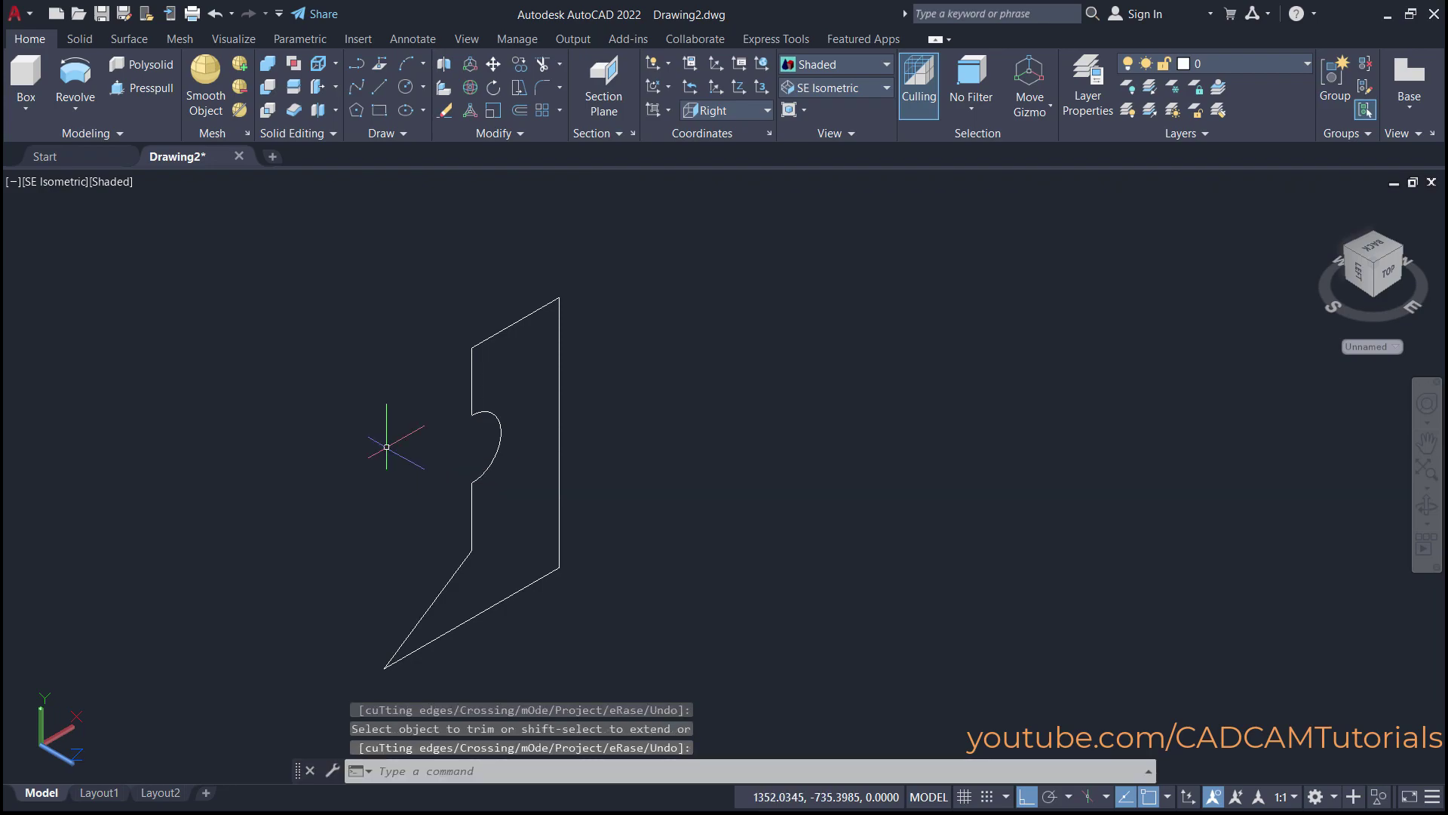
middle_drag(393, 447, 447, 402)
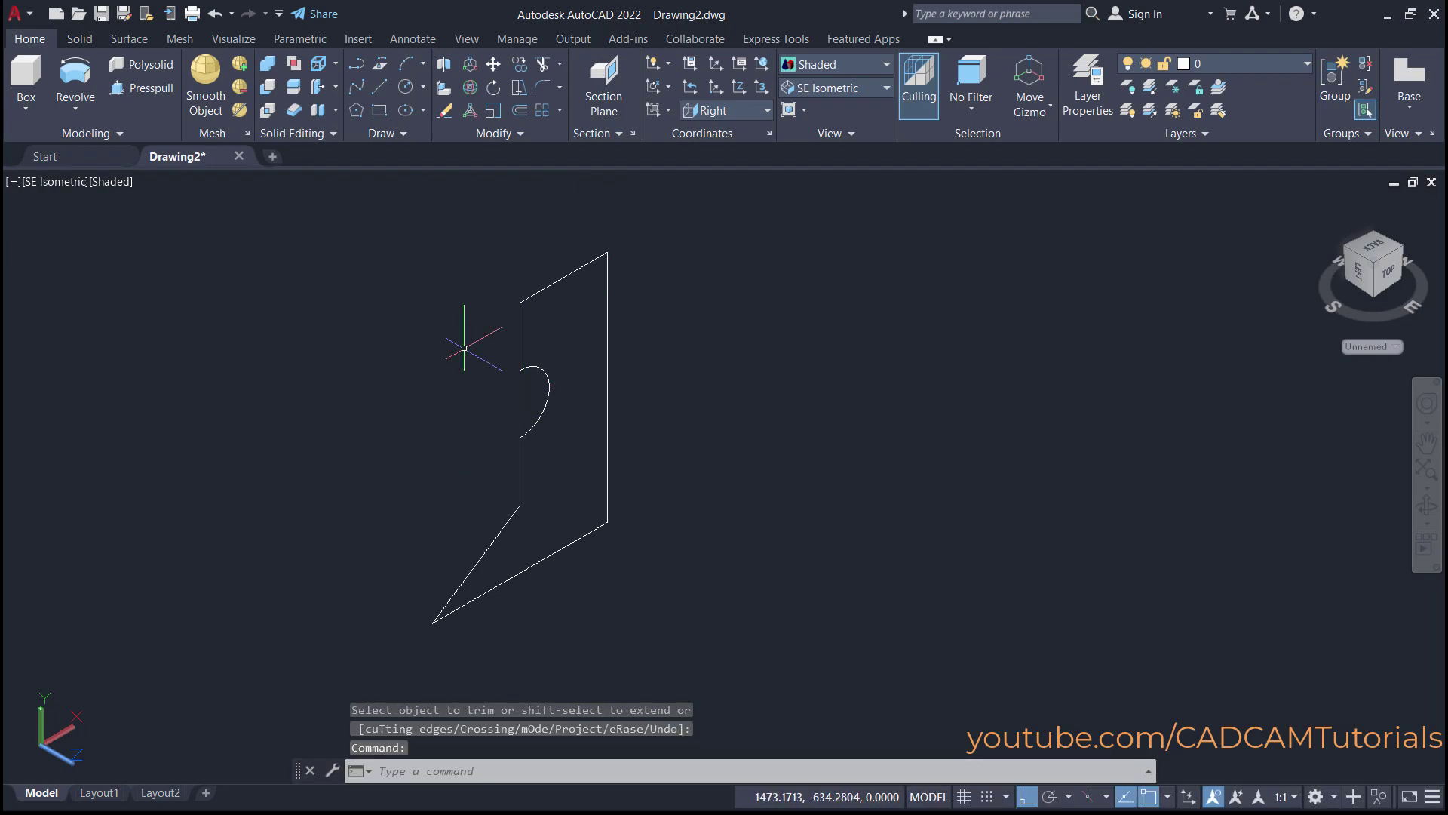
click(607, 457)
click(540, 278)
click(480, 335)
key(Escape)
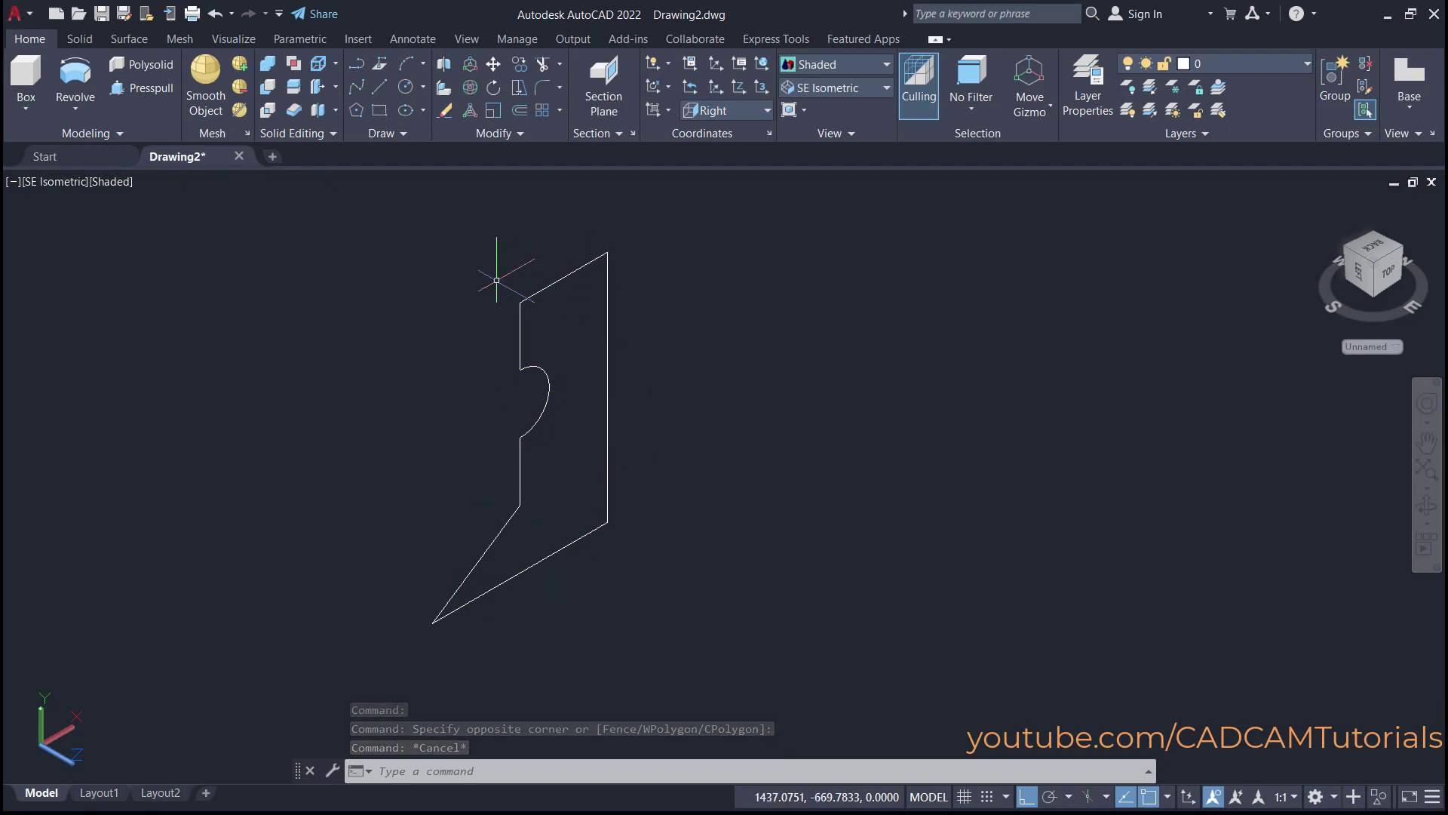
Join all the profile's lines and the notch arc into a single polyline, and select the joined profile
click(493, 133)
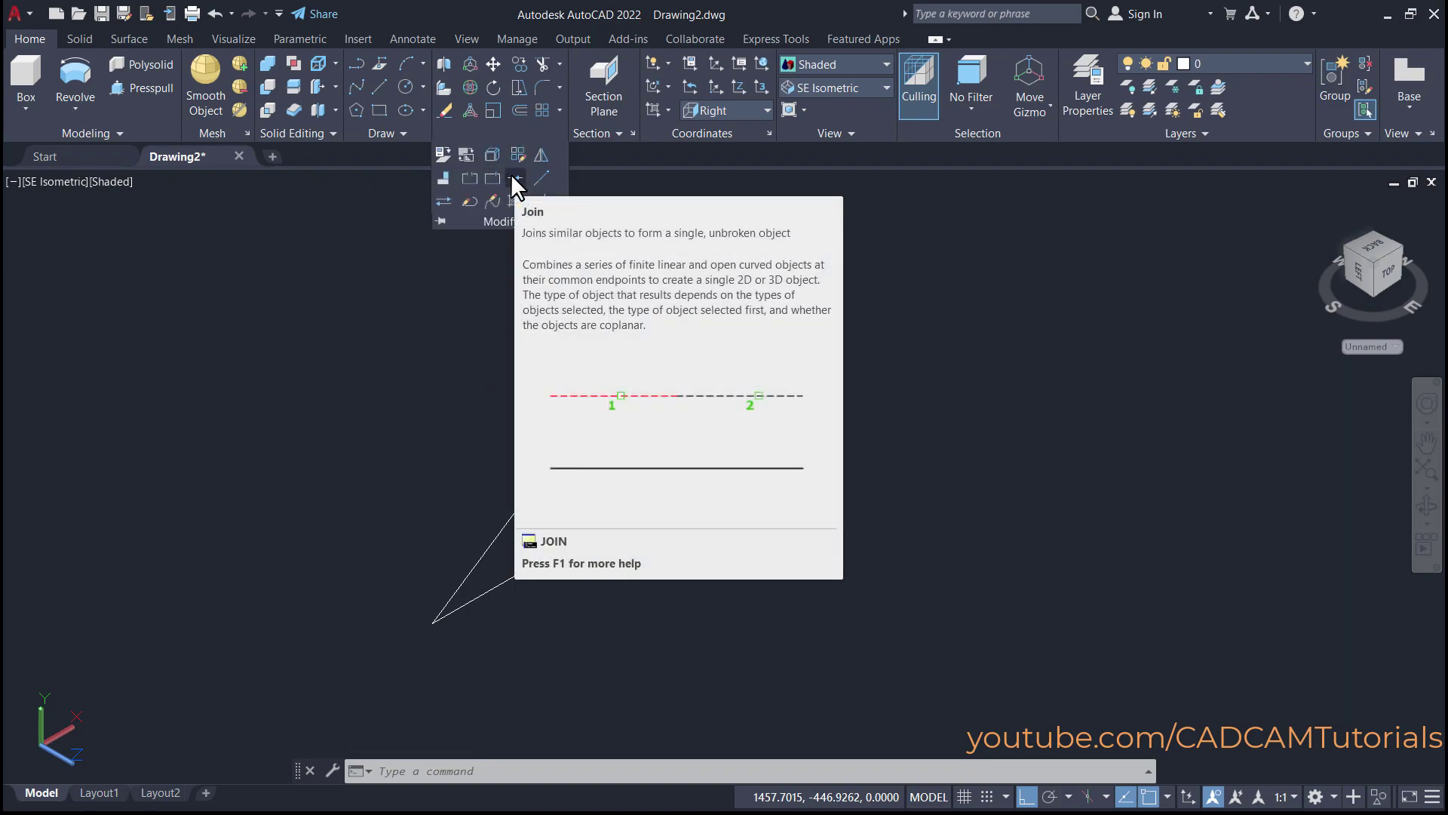
click(510, 173)
click(649, 226)
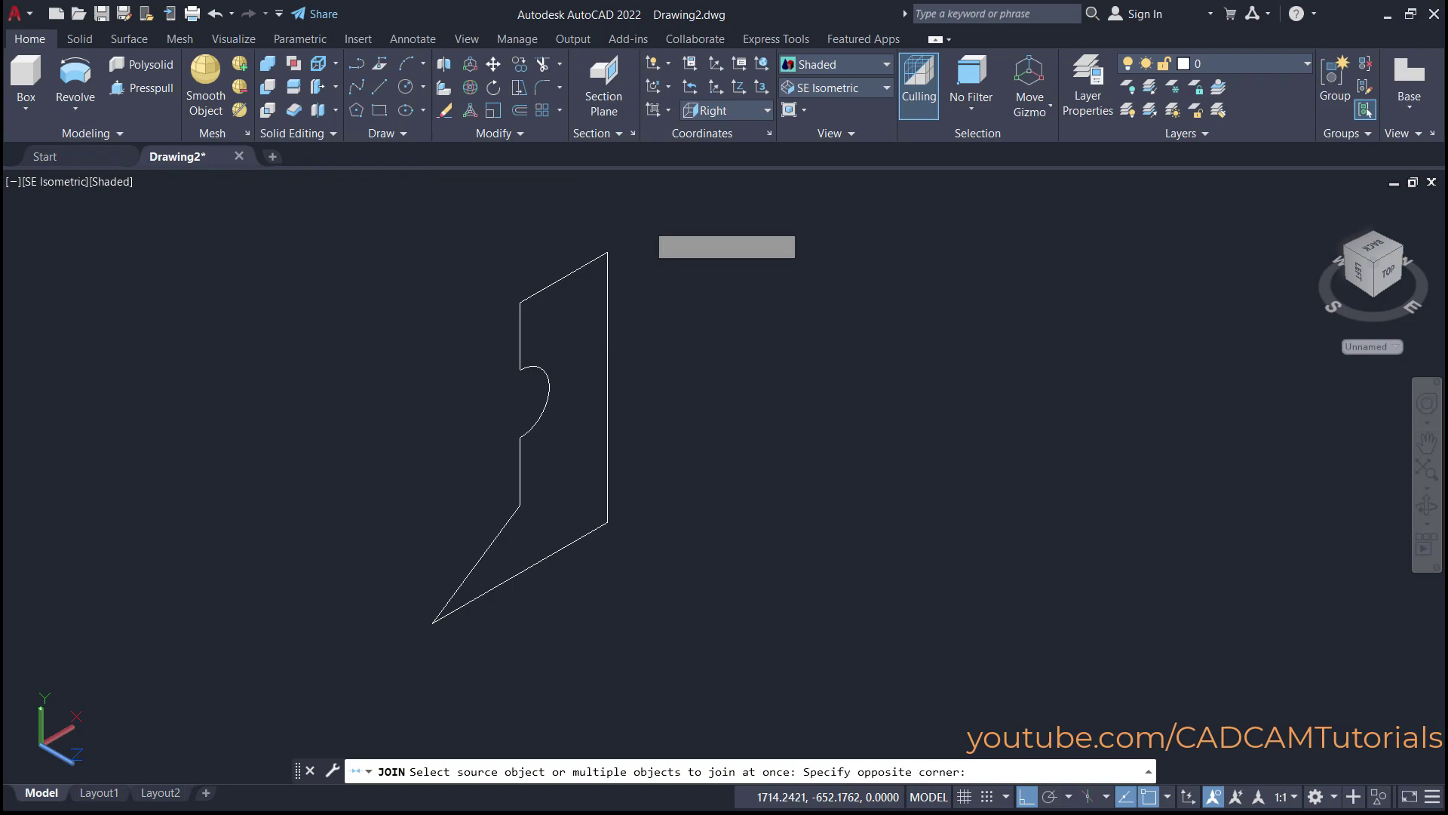
click(387, 642)
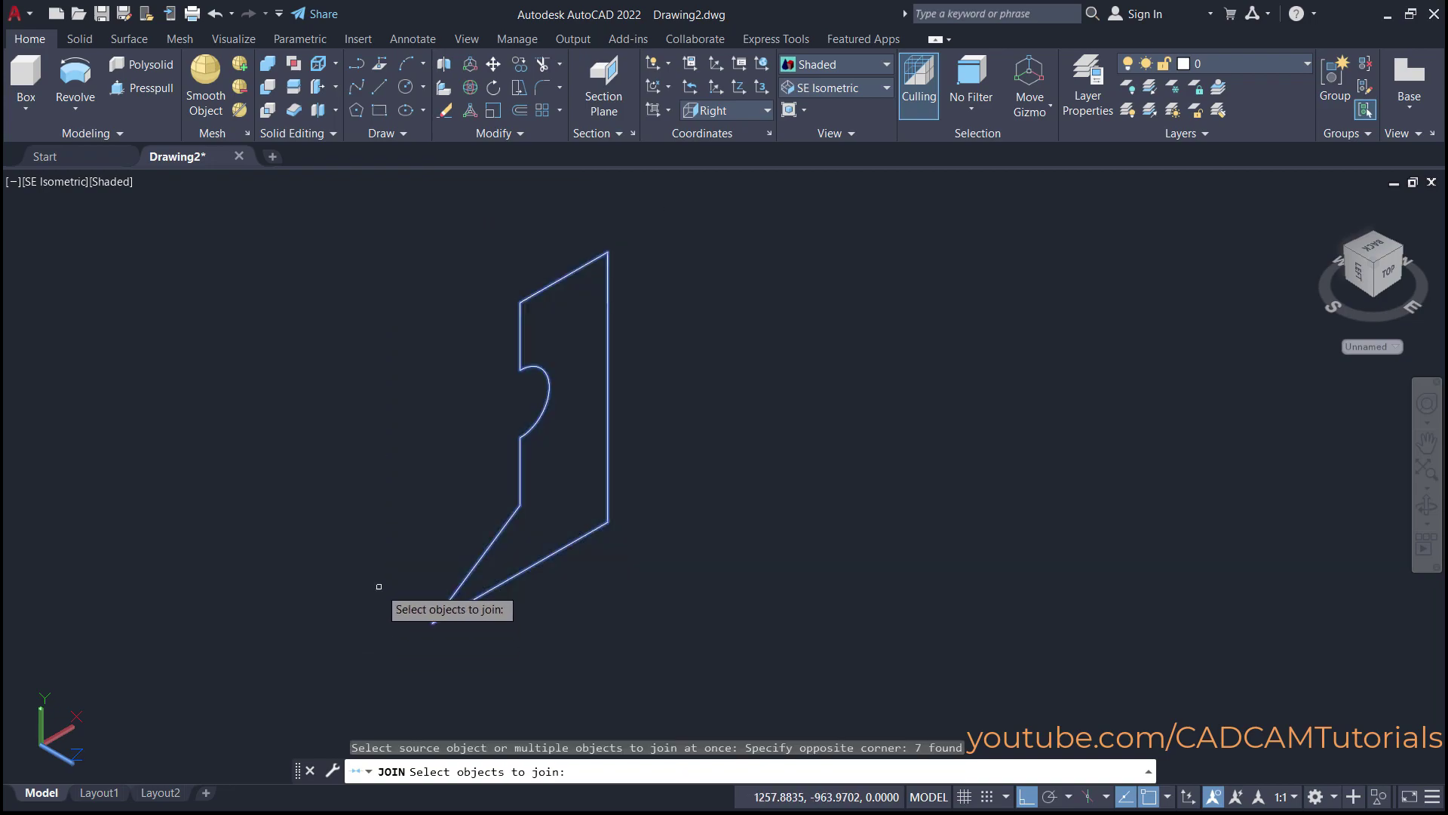
key(Return)
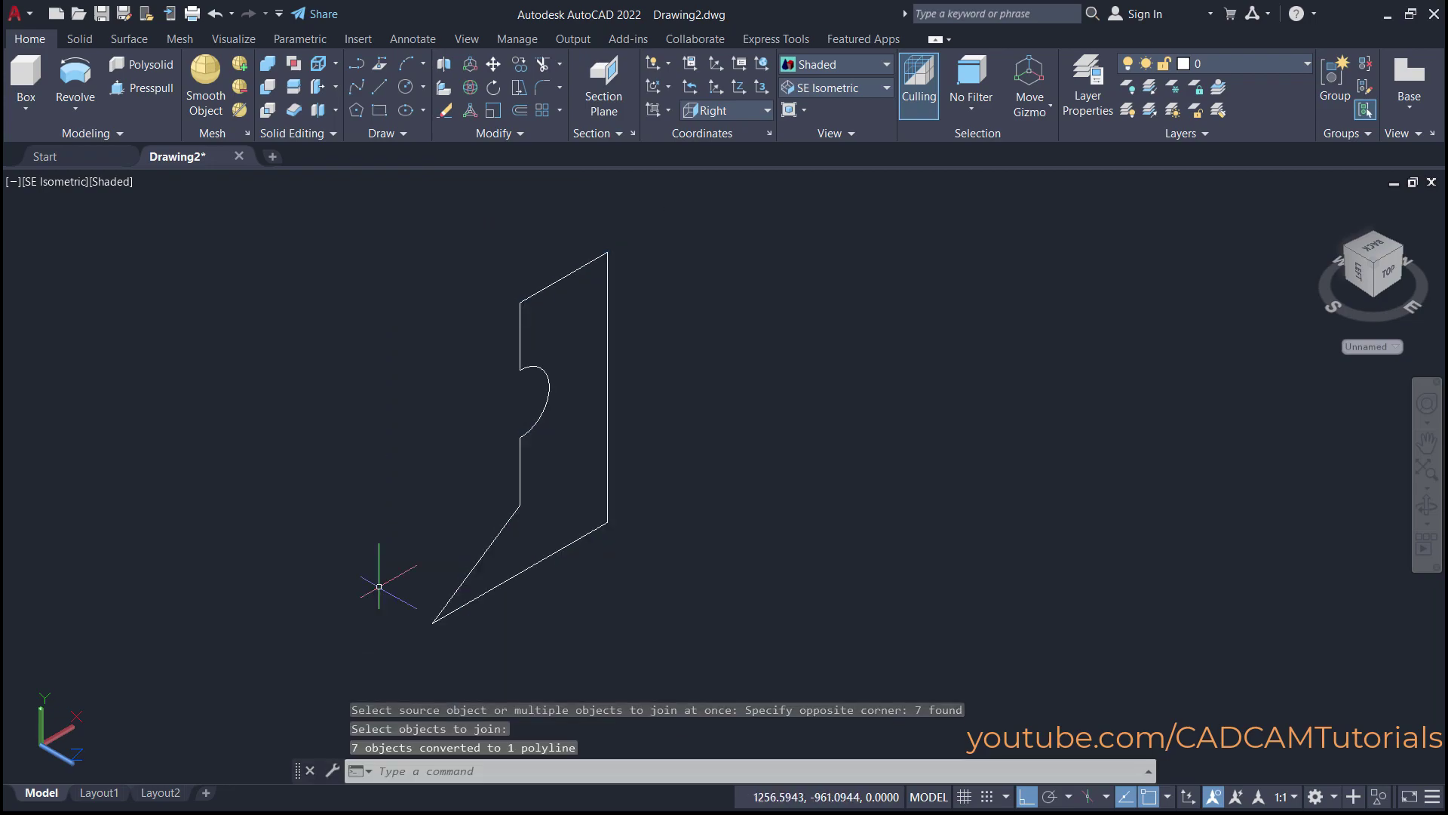
click(544, 558)
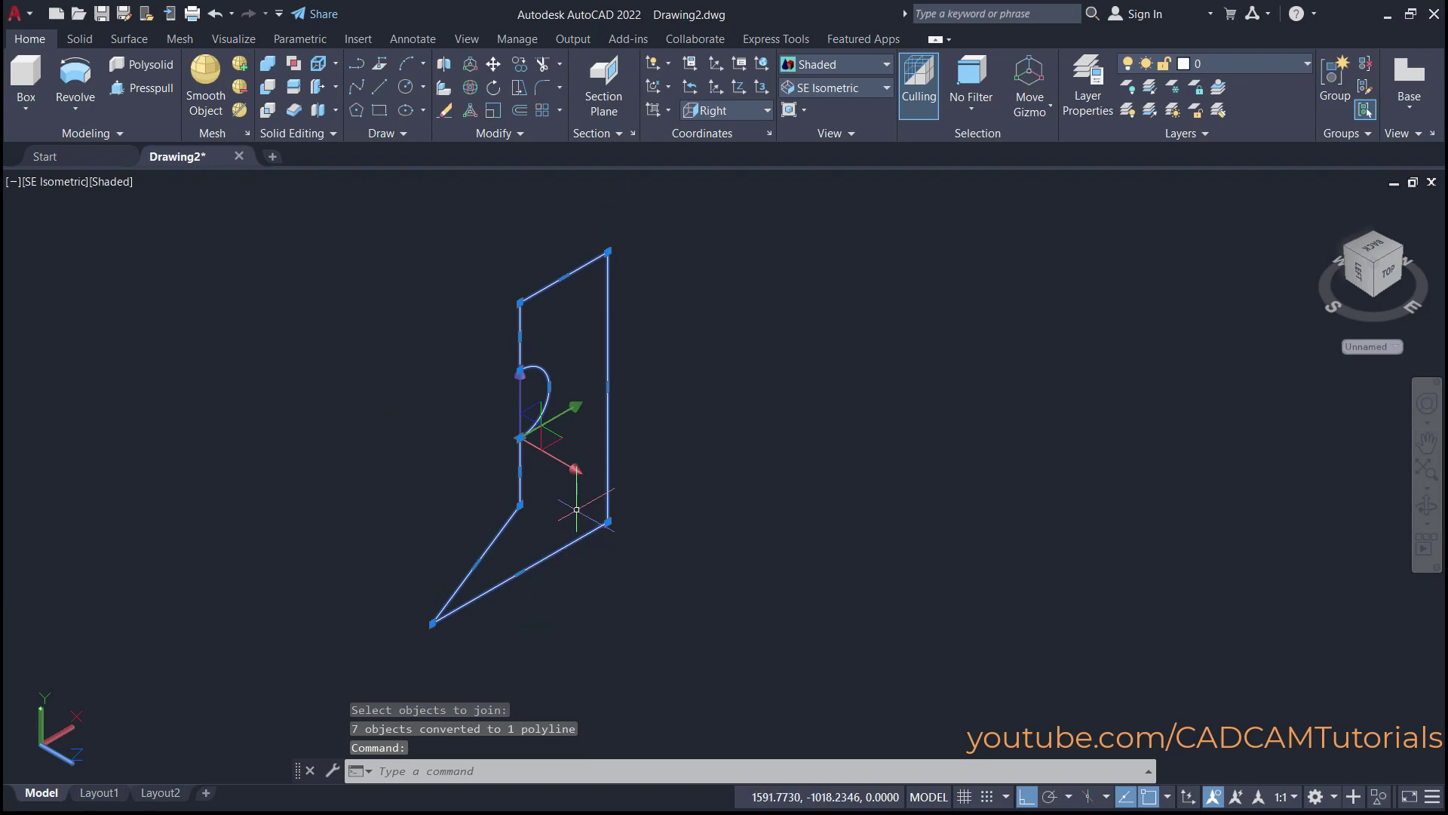
Draw a vertical axis line beside the closed profile, starting 175 units along X from the lower end of its long vertical edge
key(Escape)
scroll(426, 400, down, 2)
middle_drag(650, 450, 491, 588)
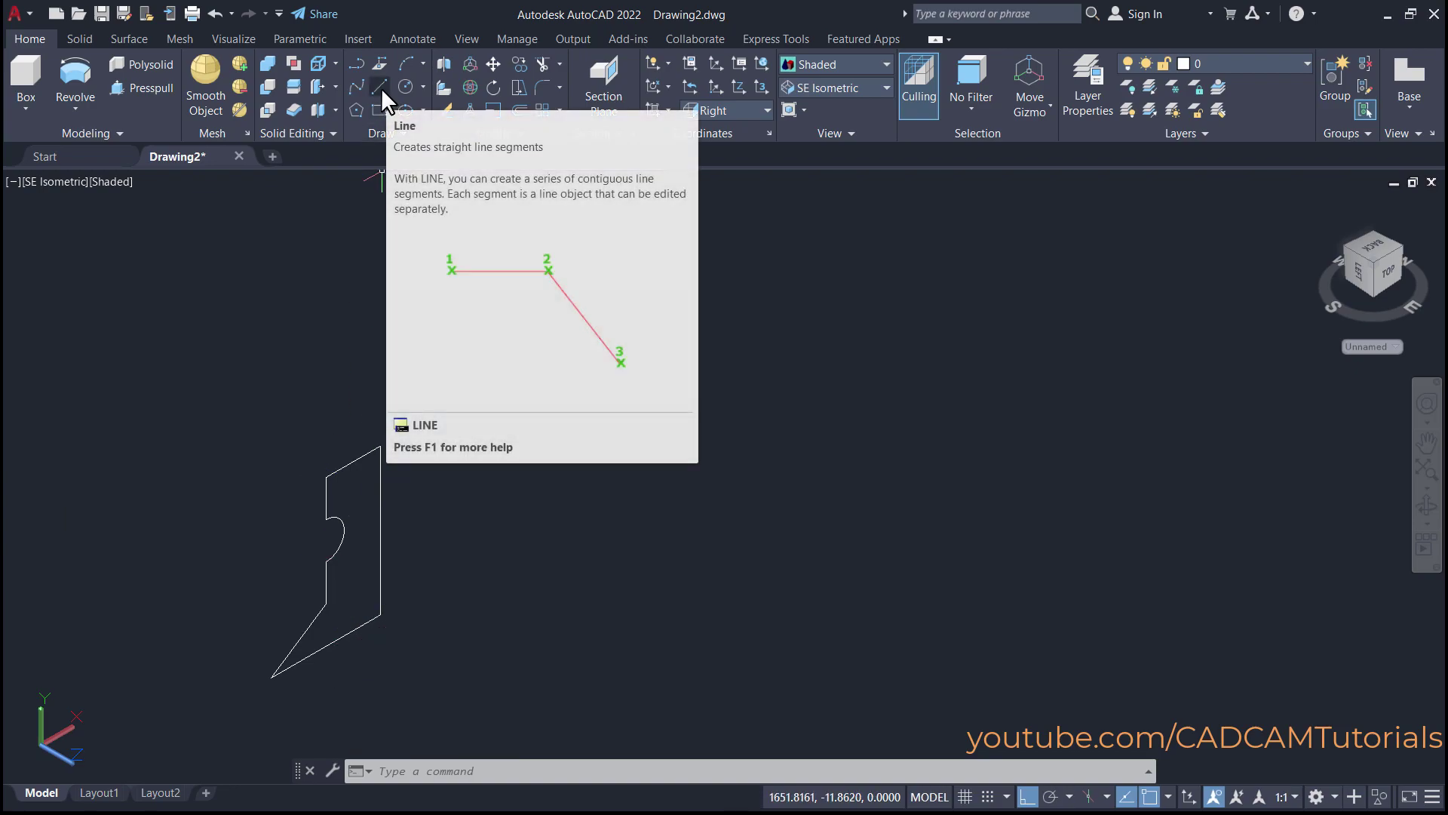
click(382, 87)
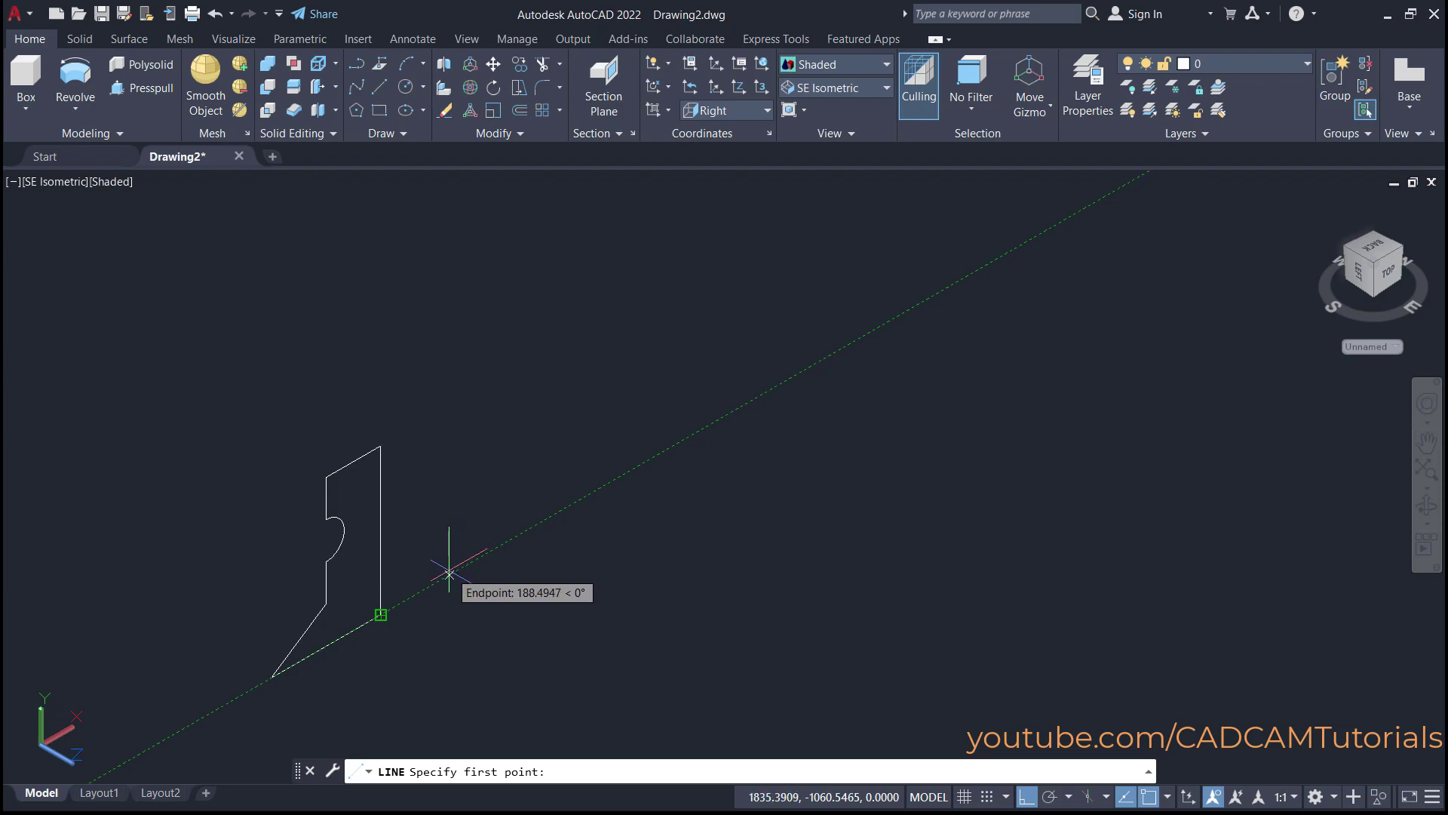
scroll(426, 615, up, 2)
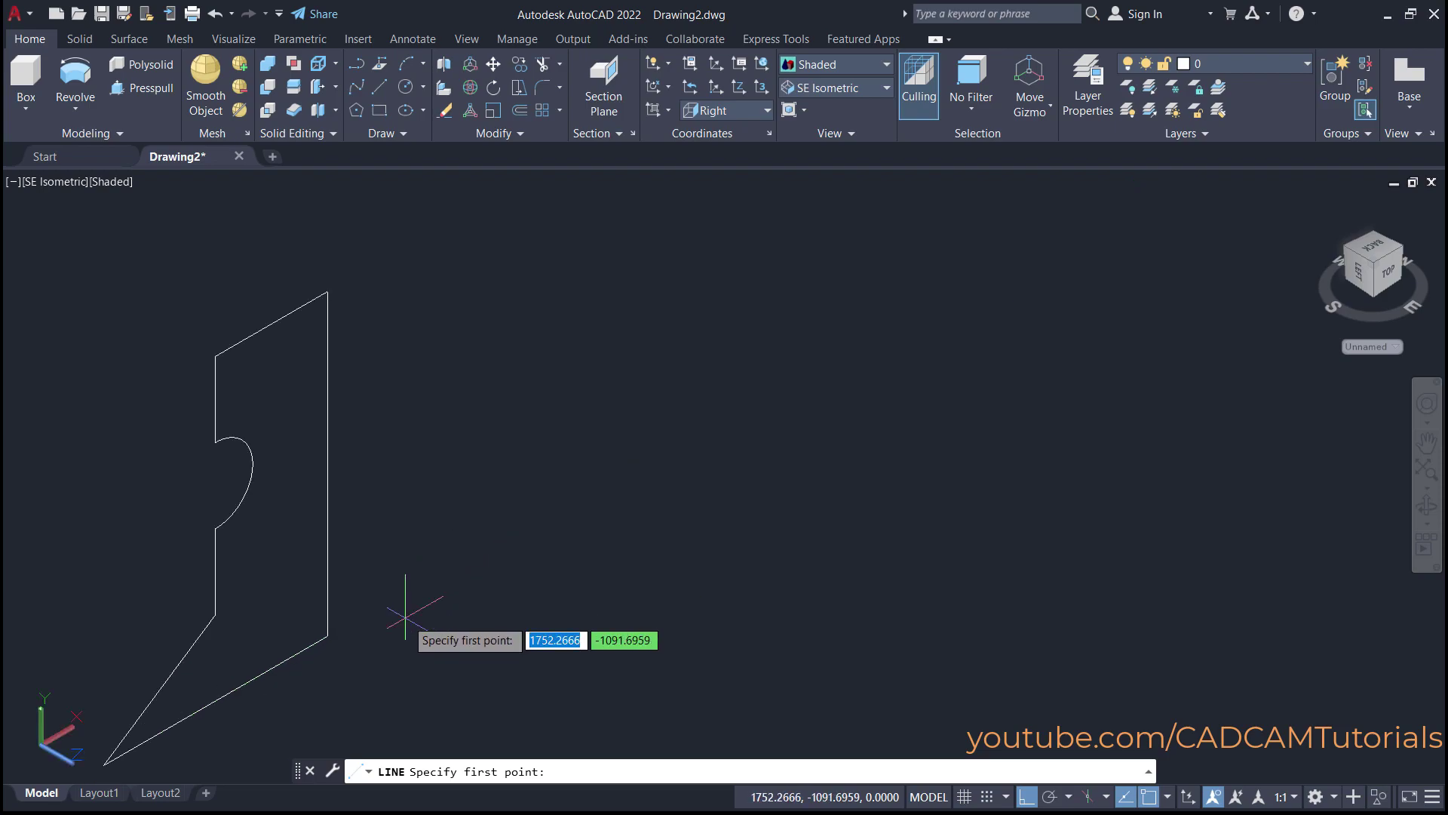
middle_drag(404, 624, 519, 581)
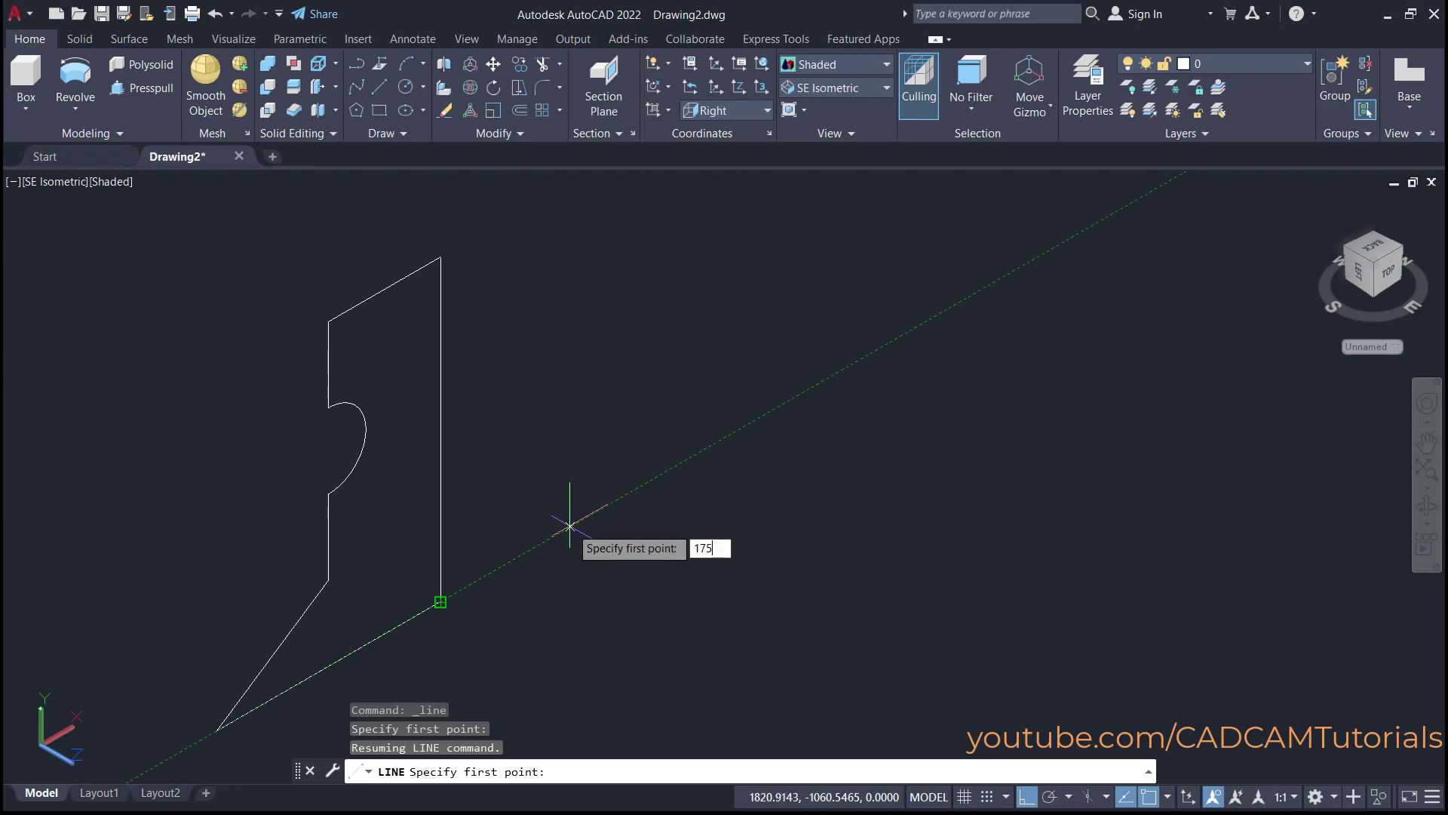
key(Return)
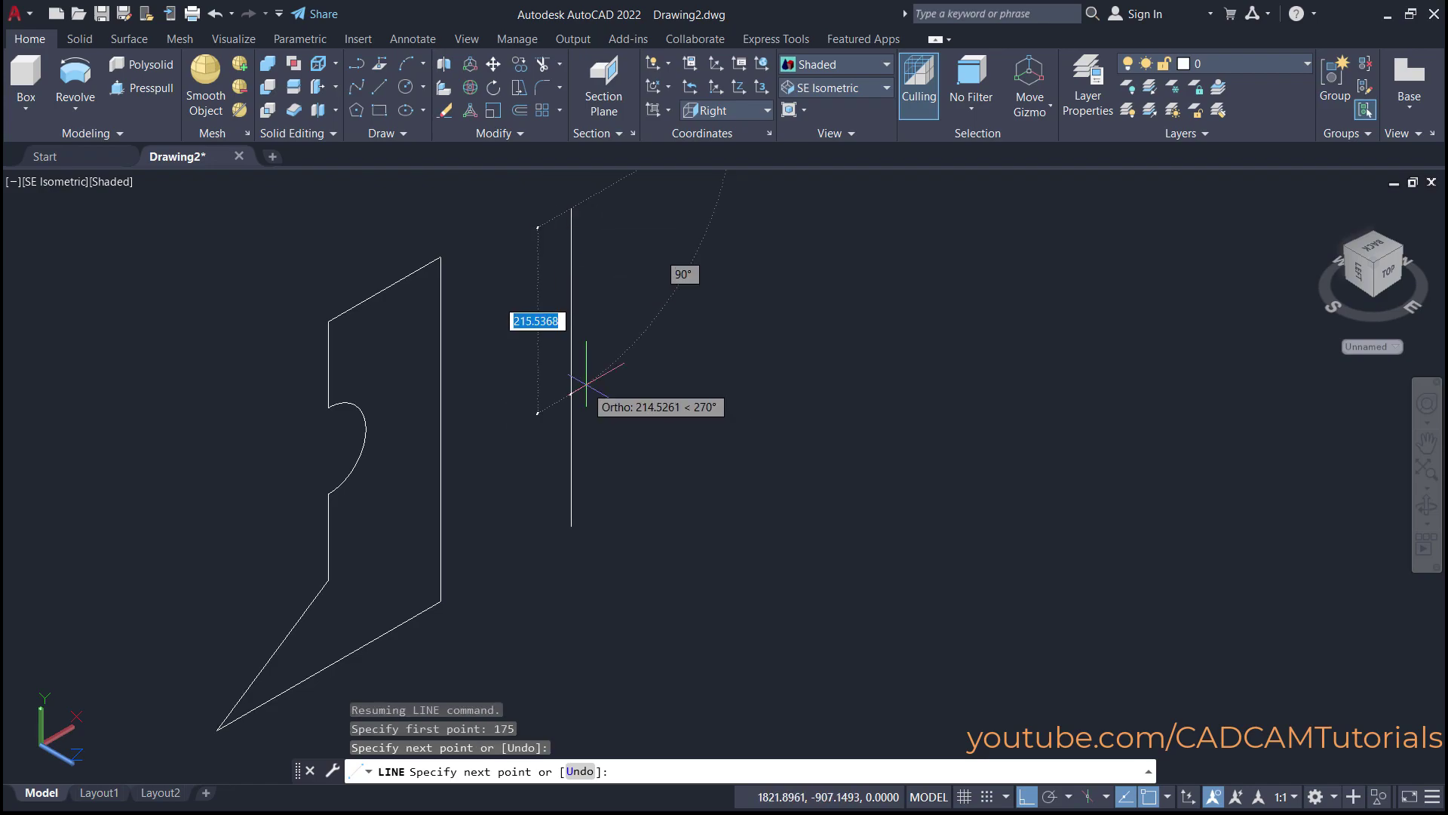
key(Return)
scroll(695, 466, down, 2)
middle_drag(711, 524, 689, 491)
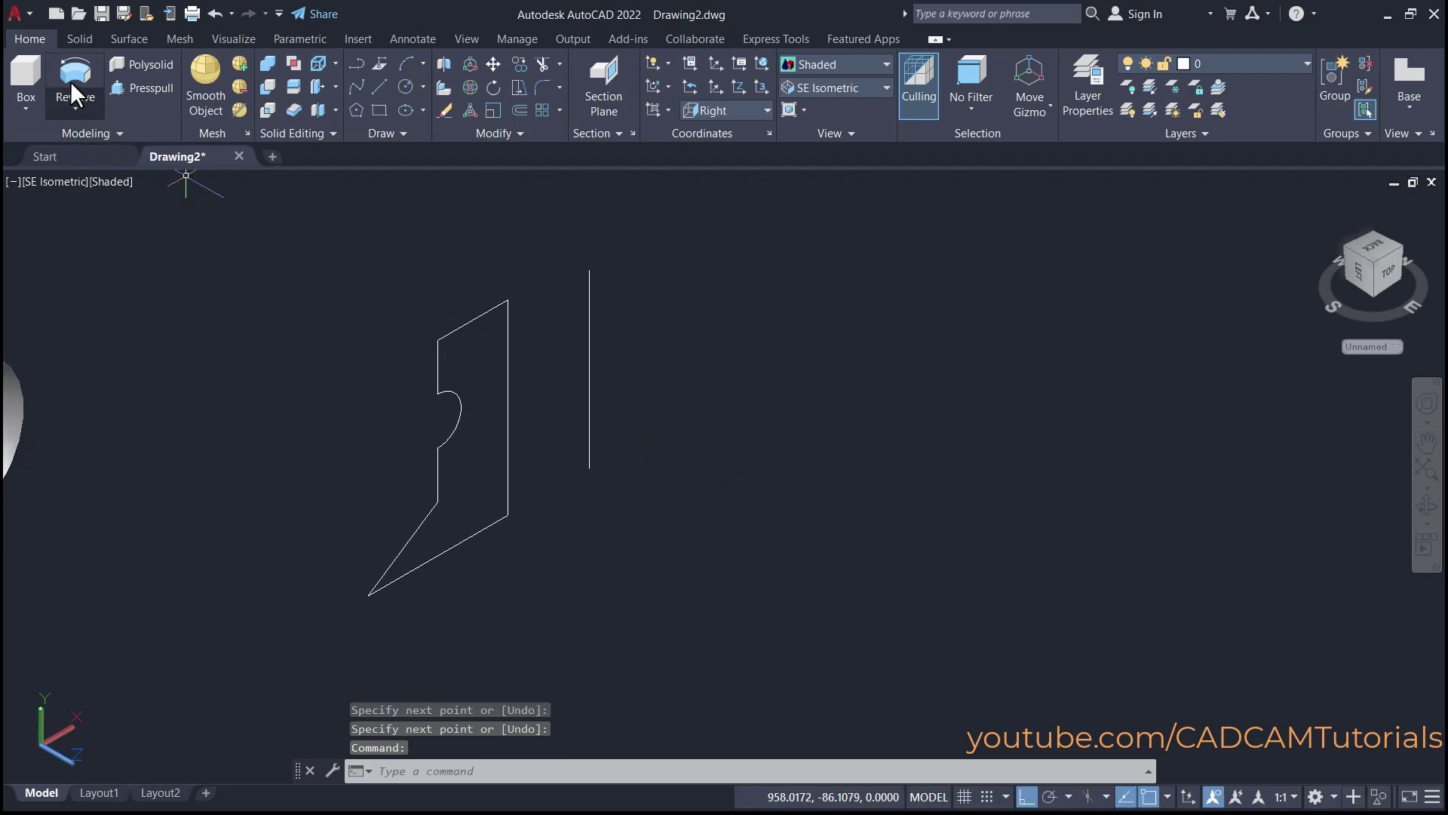
Start Revolve on the closed profile, using the Object option to take the separate vertical line as the axis
click(69, 78)
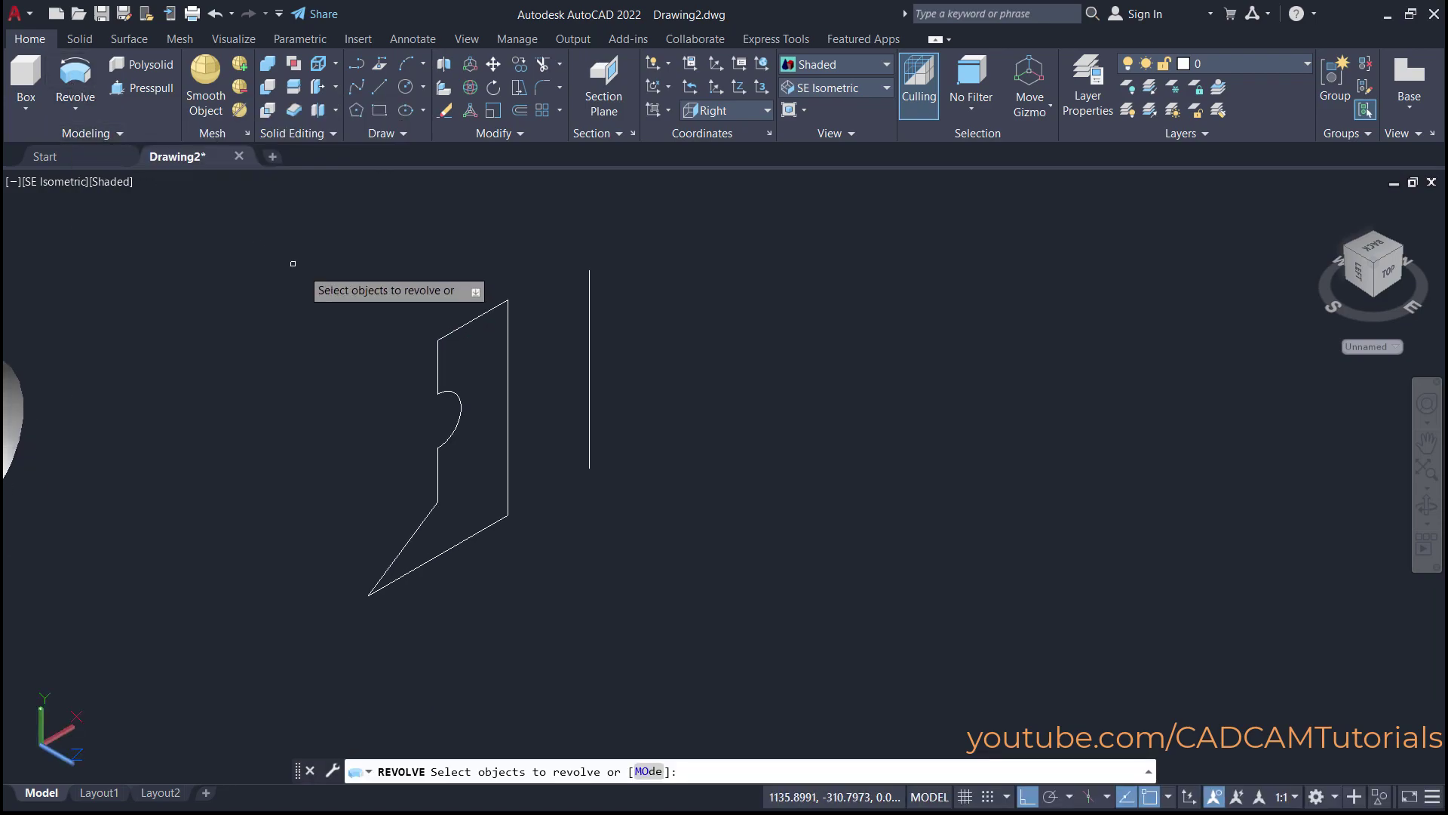
click(439, 388)
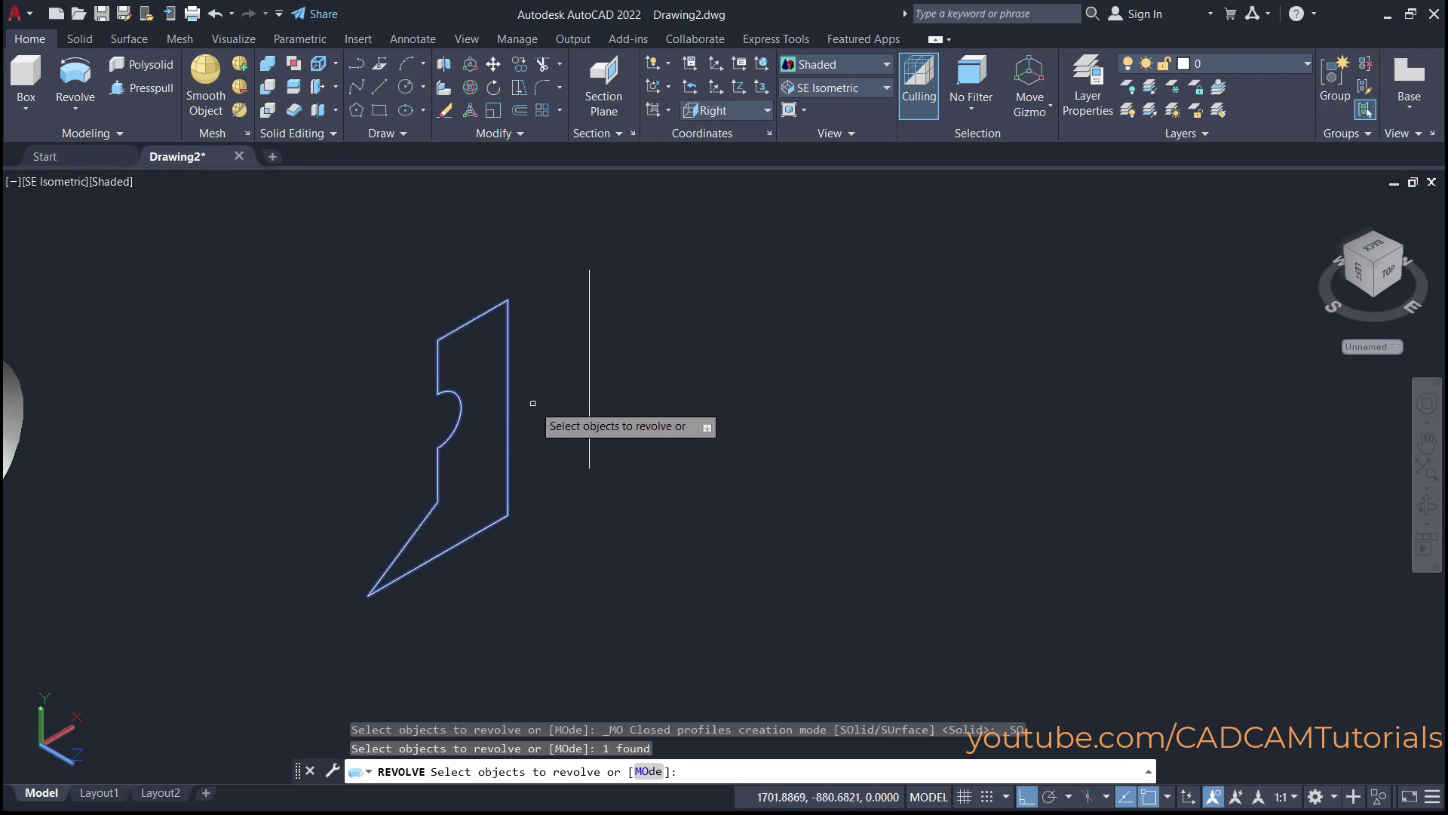
key(Return)
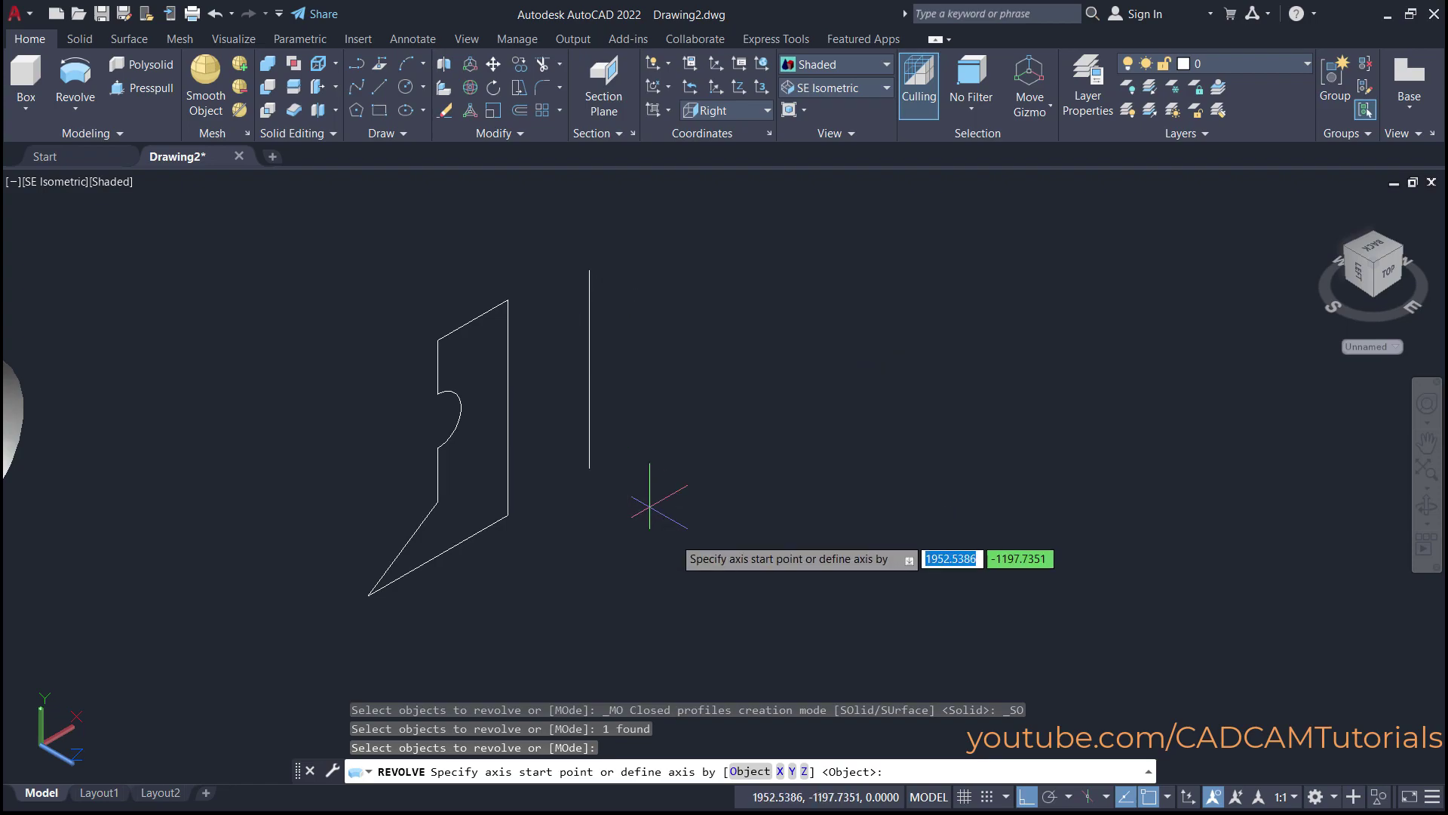
click(751, 771)
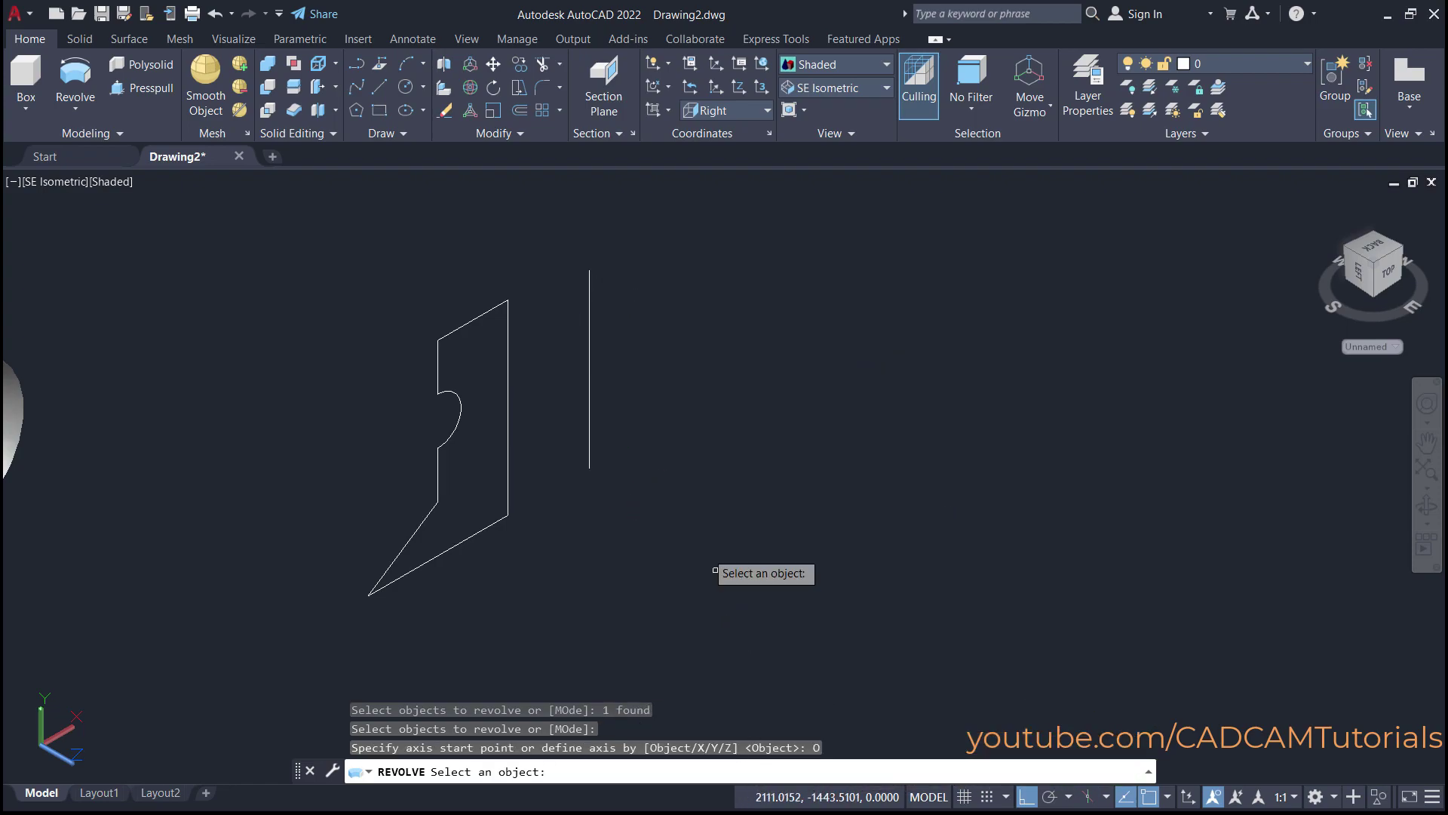
click(588, 434)
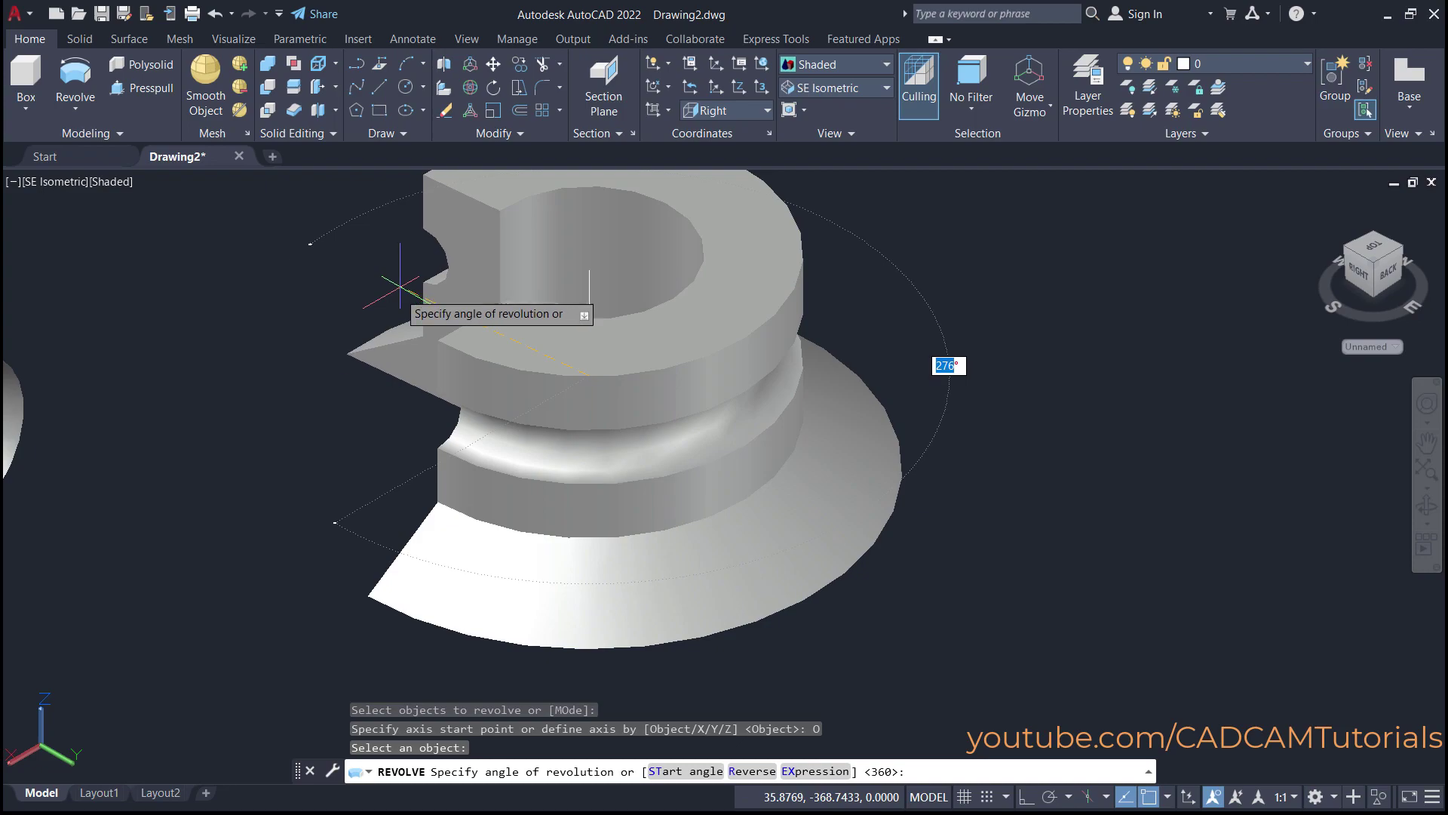
Reverse the revolve direction, set the start angle to 45, and revolve the profile through 270 degrees
click(751, 771)
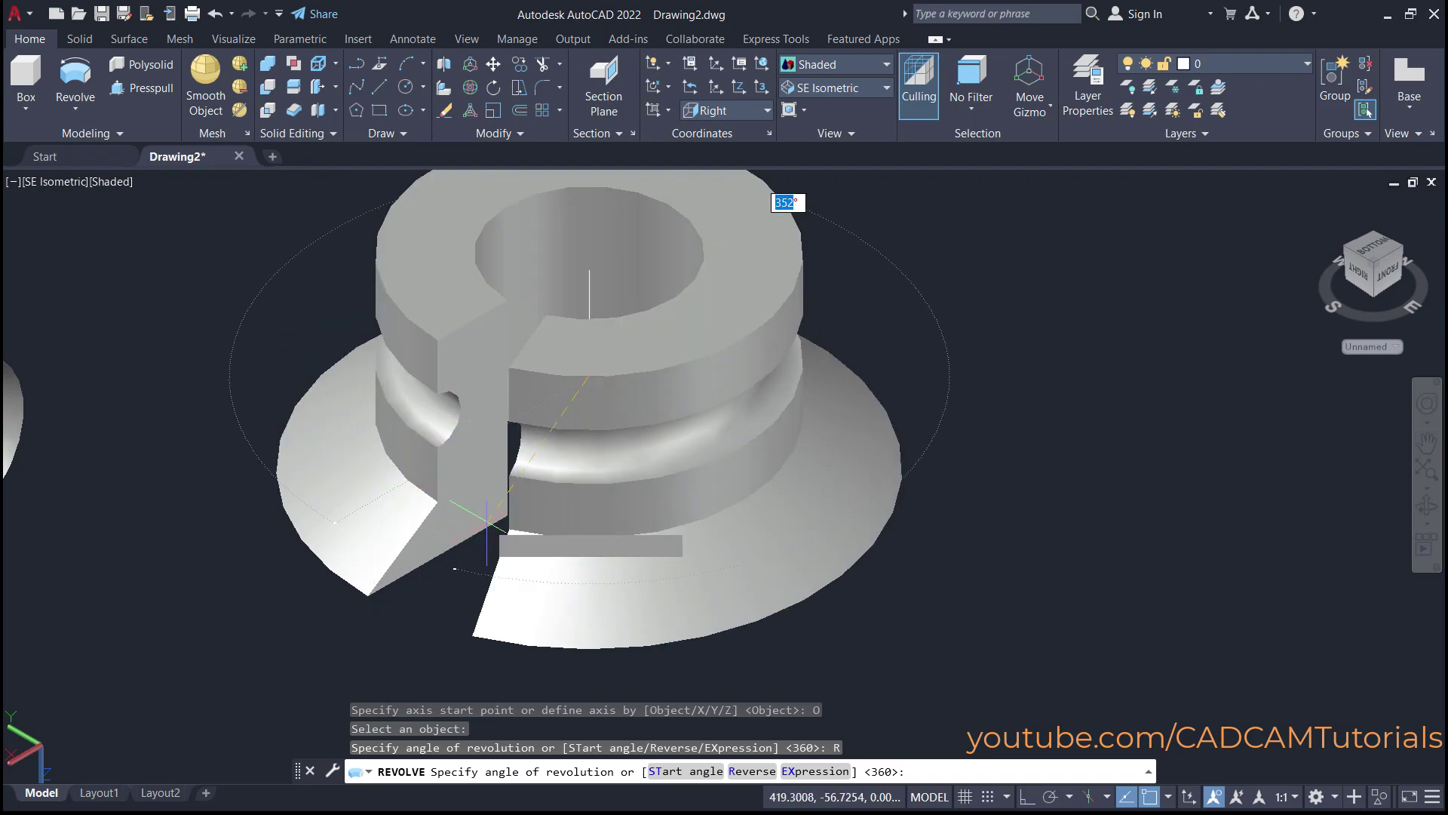
click(677, 771)
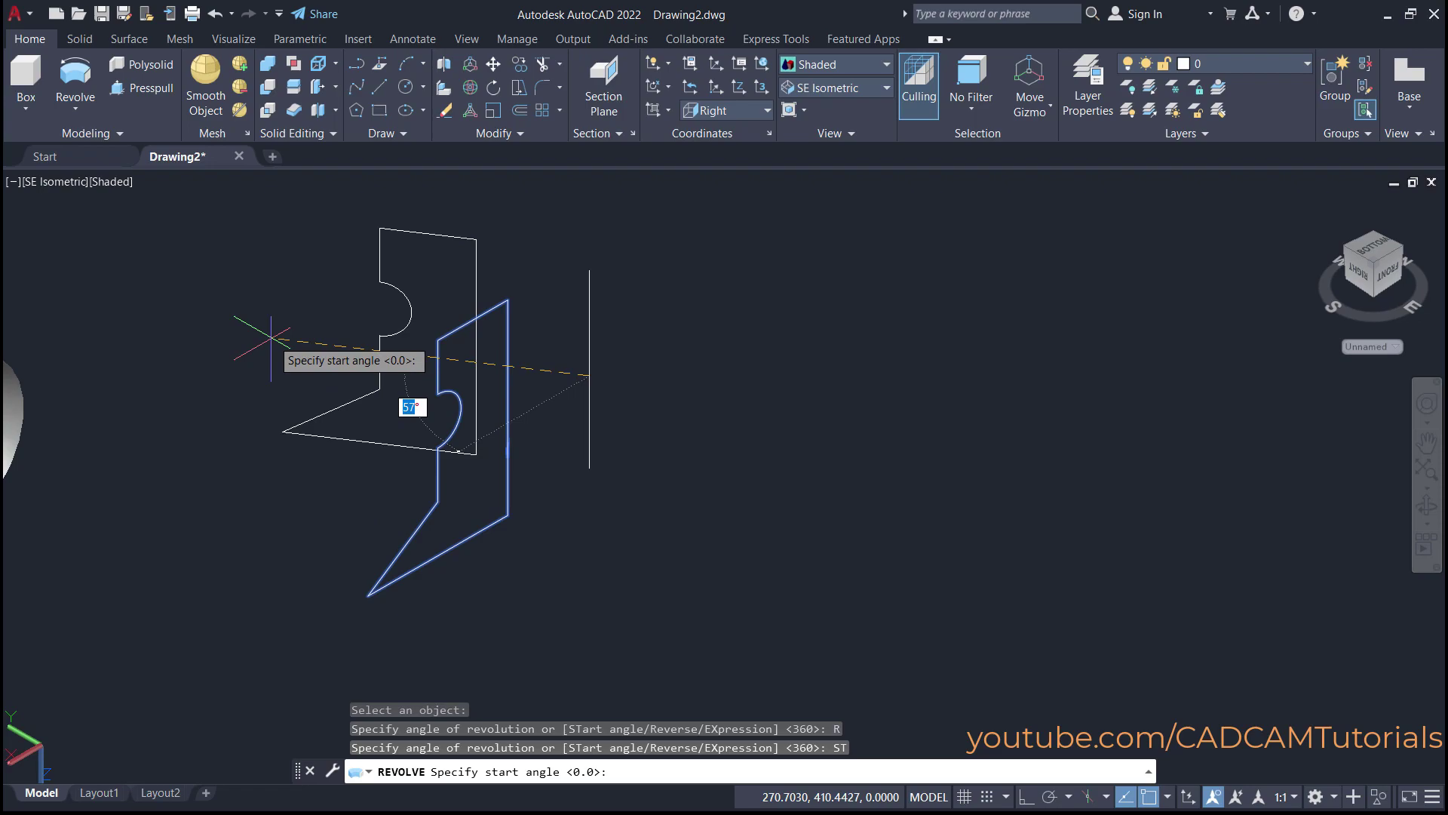
text(45)
key(Return)
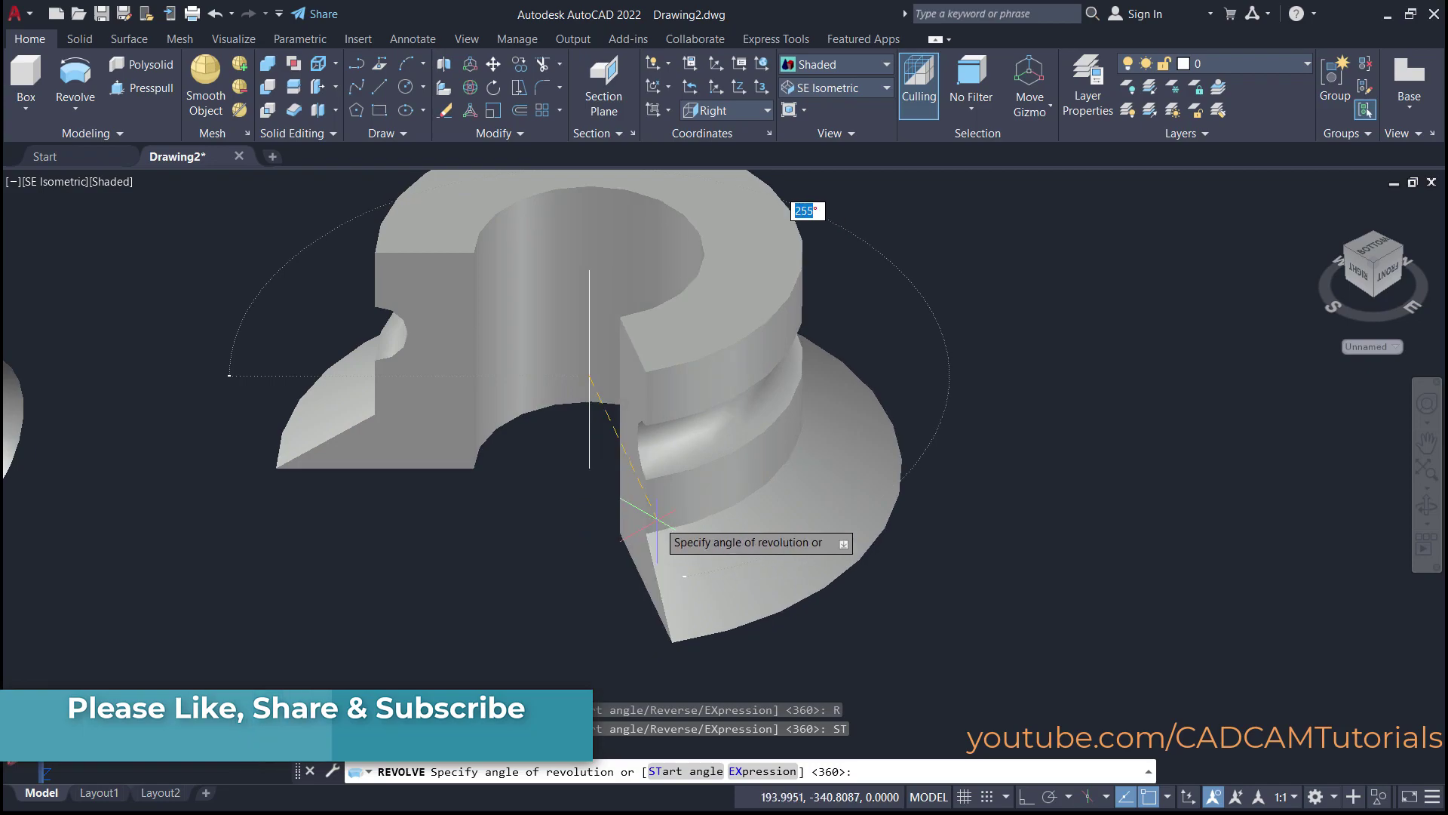
text(70)
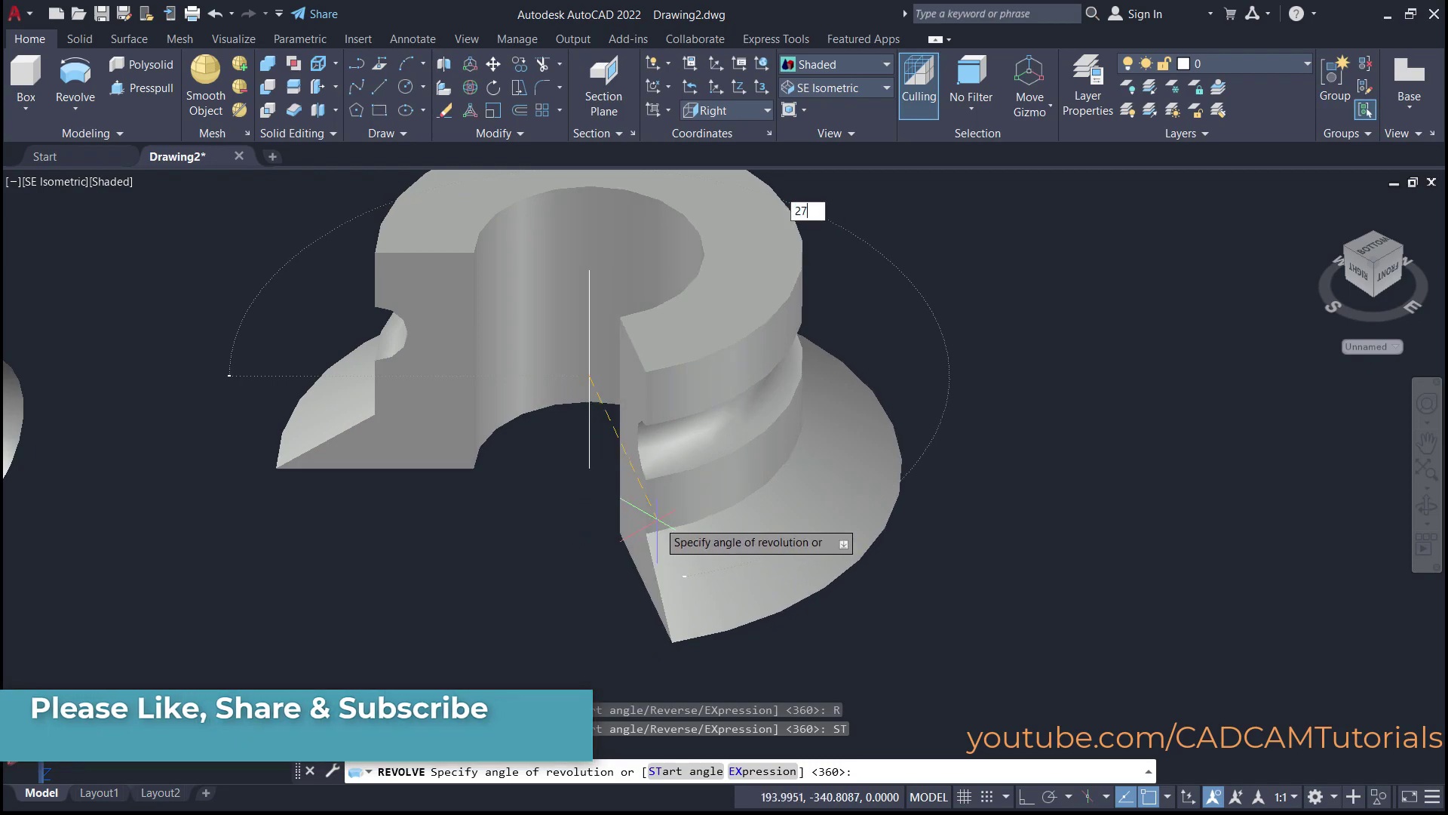
key(Return)
Hide the trumpet-shaped revolved surface together with its source arc and axis line
shift+middle_drag(429, 571, 461, 598)
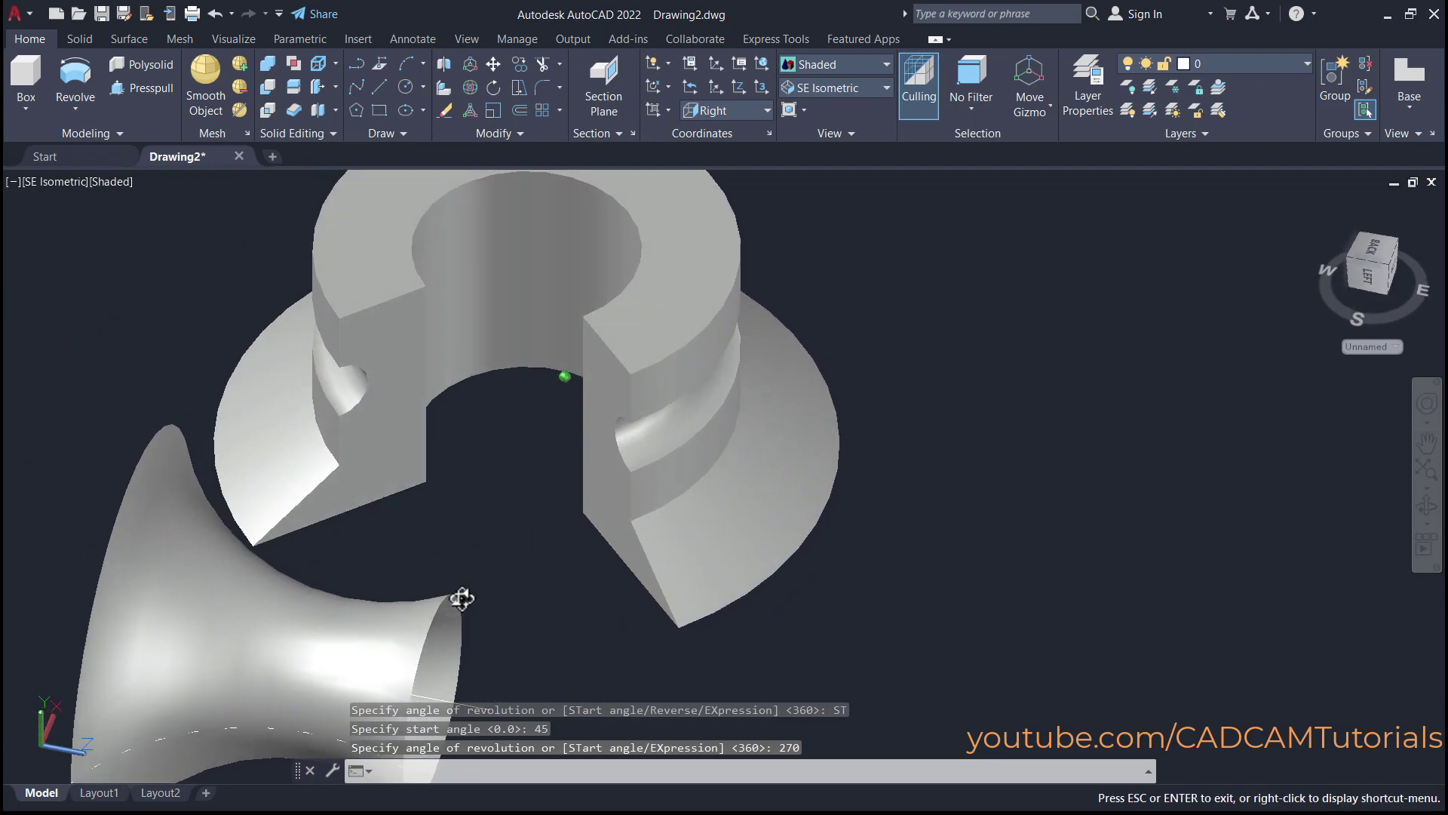
scroll(501, 500, down, 5)
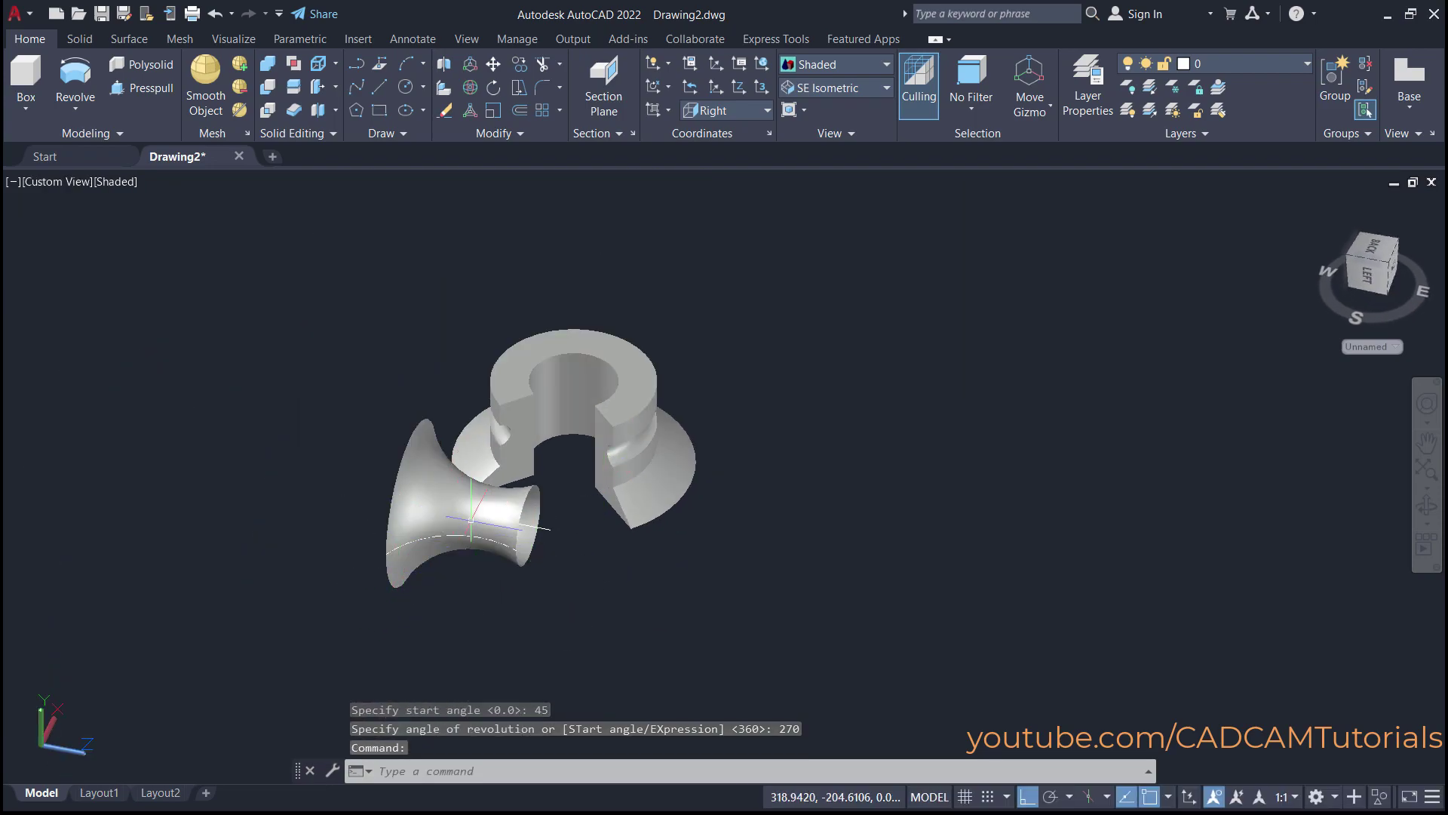
scroll(471, 521, up, 3)
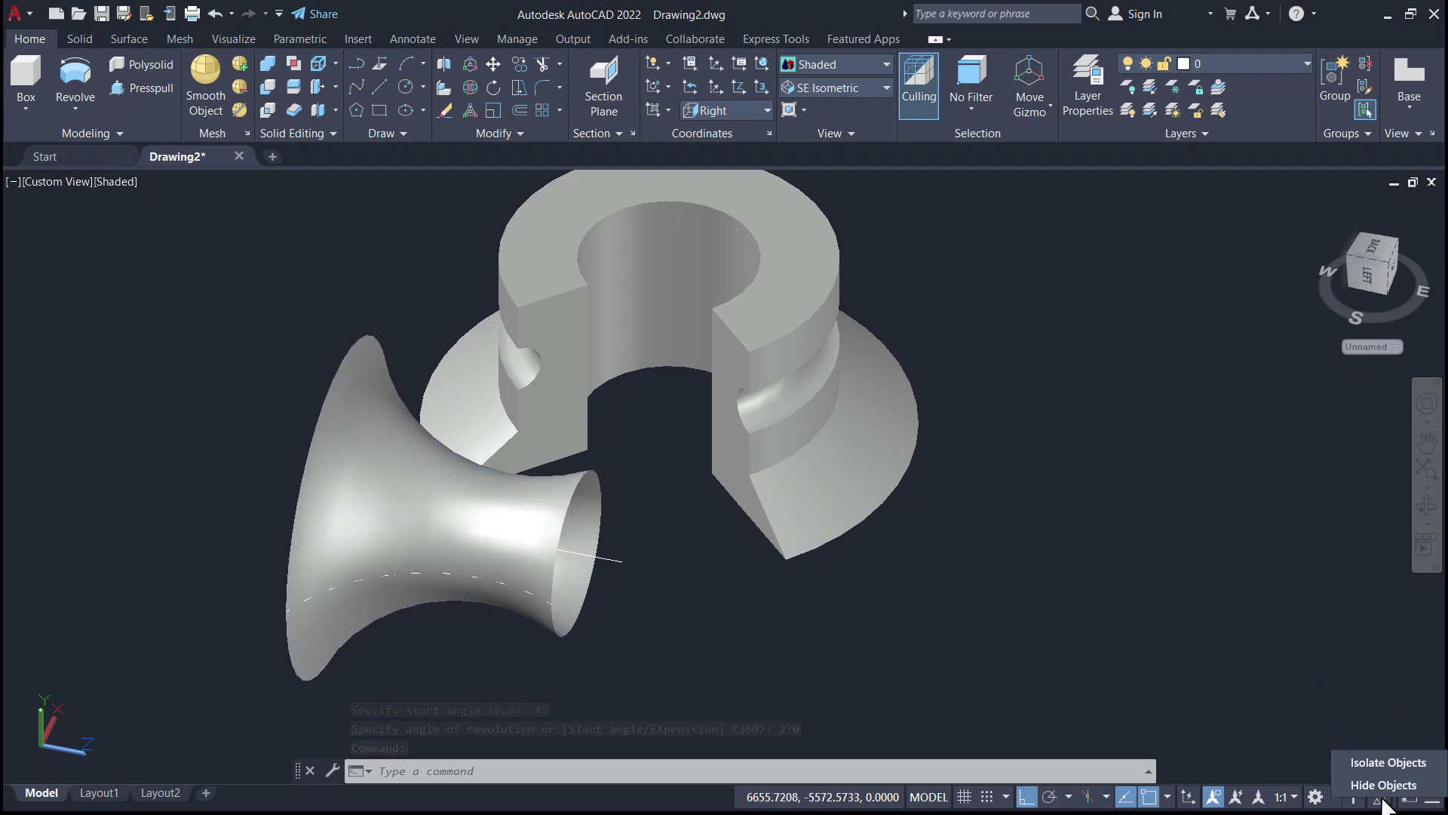
click(1383, 786)
click(626, 663)
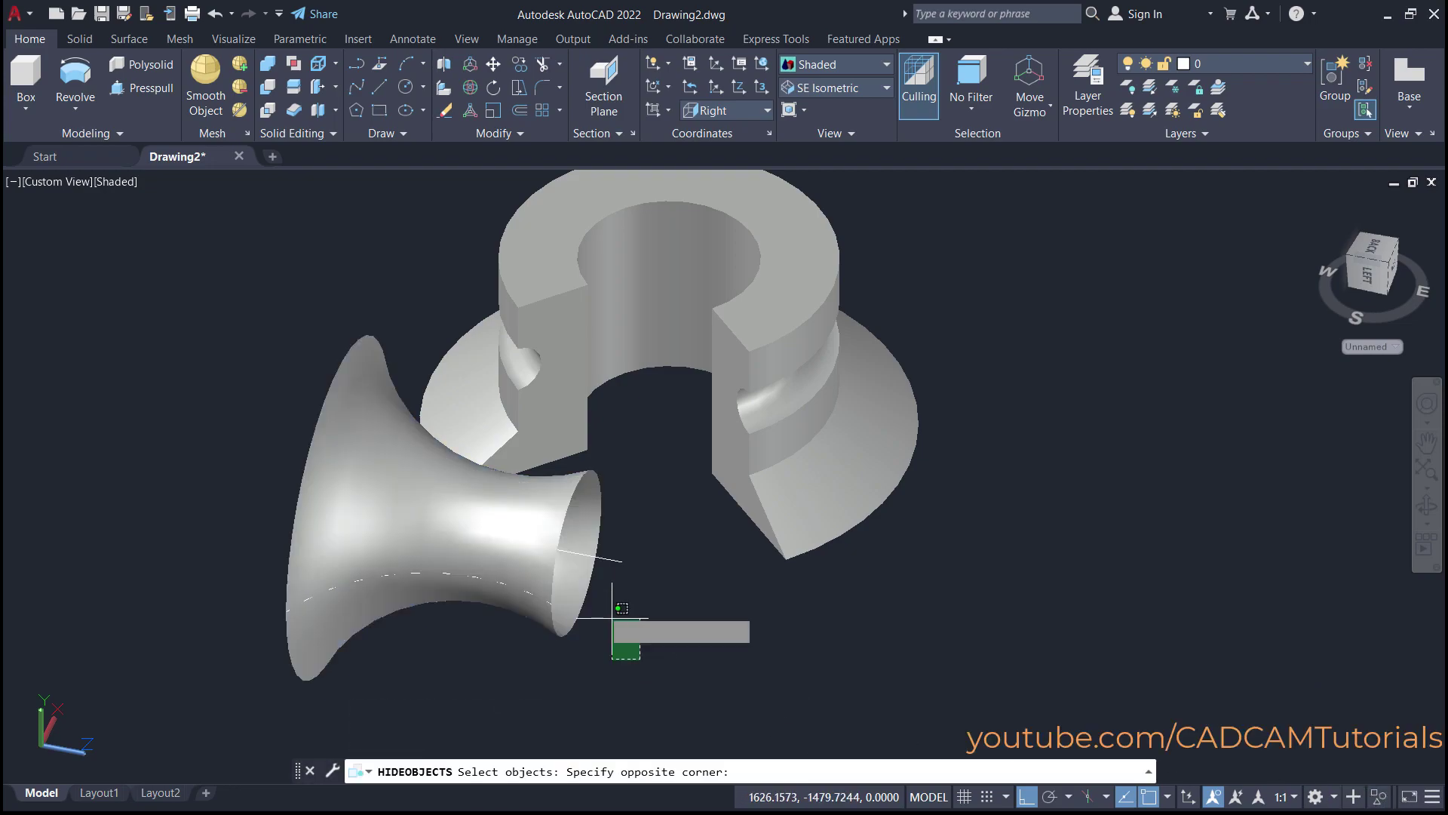
click(504, 539)
key(Return)
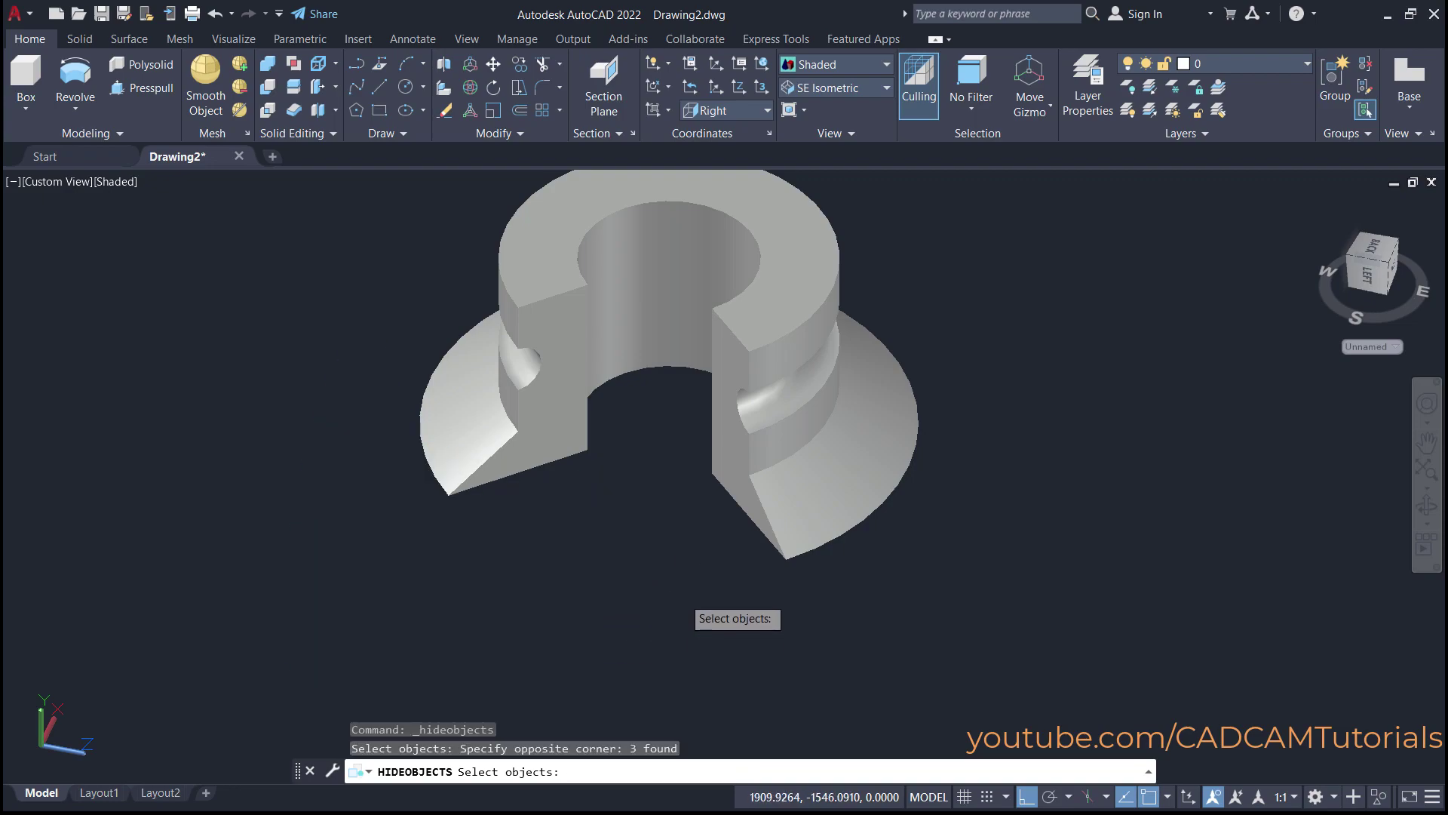
Stretch the revolved solid's angle grip to a full 360 degrees, then deselect the solid
middle_drag(624, 492, 627, 588)
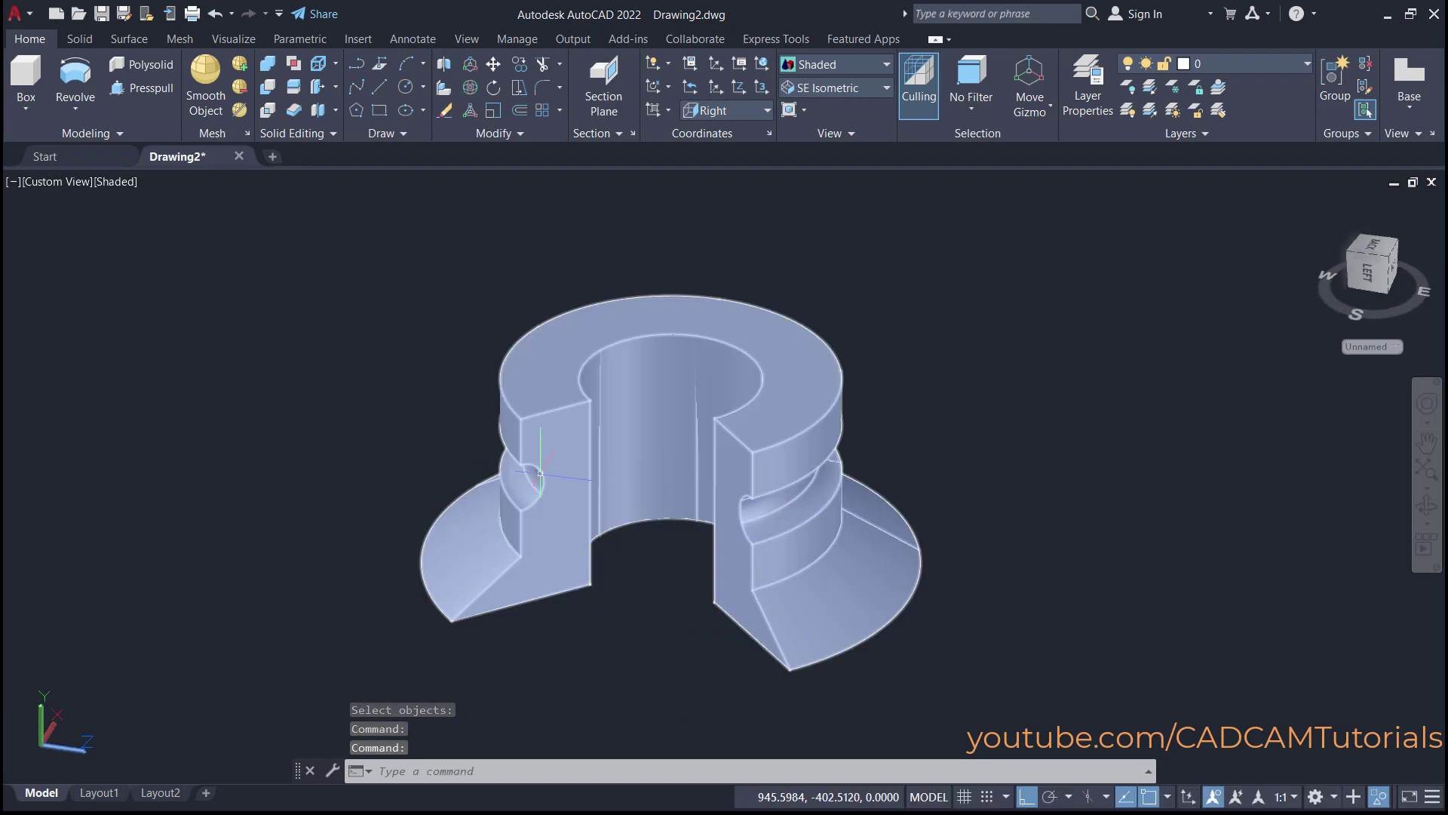
click(567, 510)
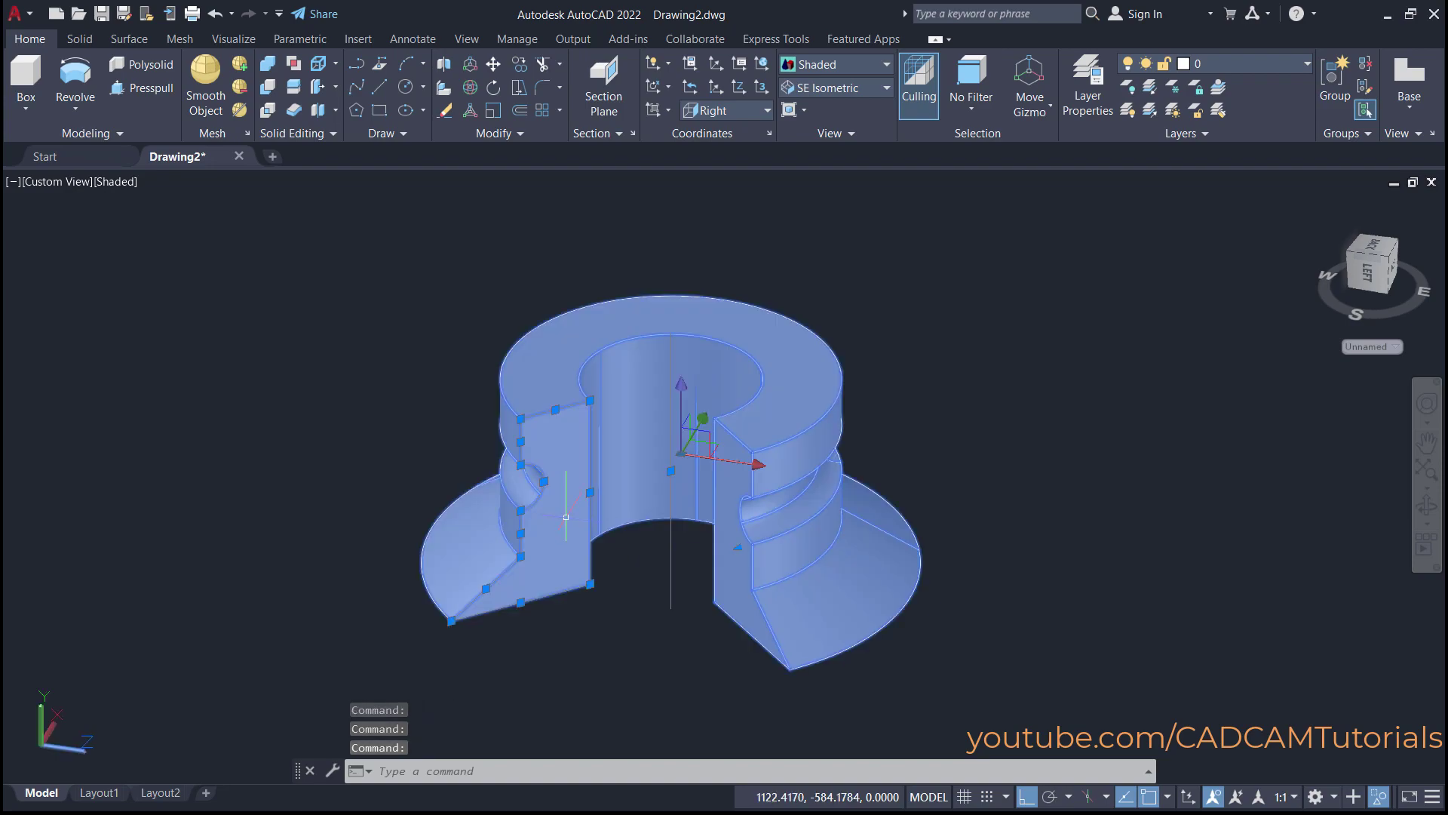
click(741, 546)
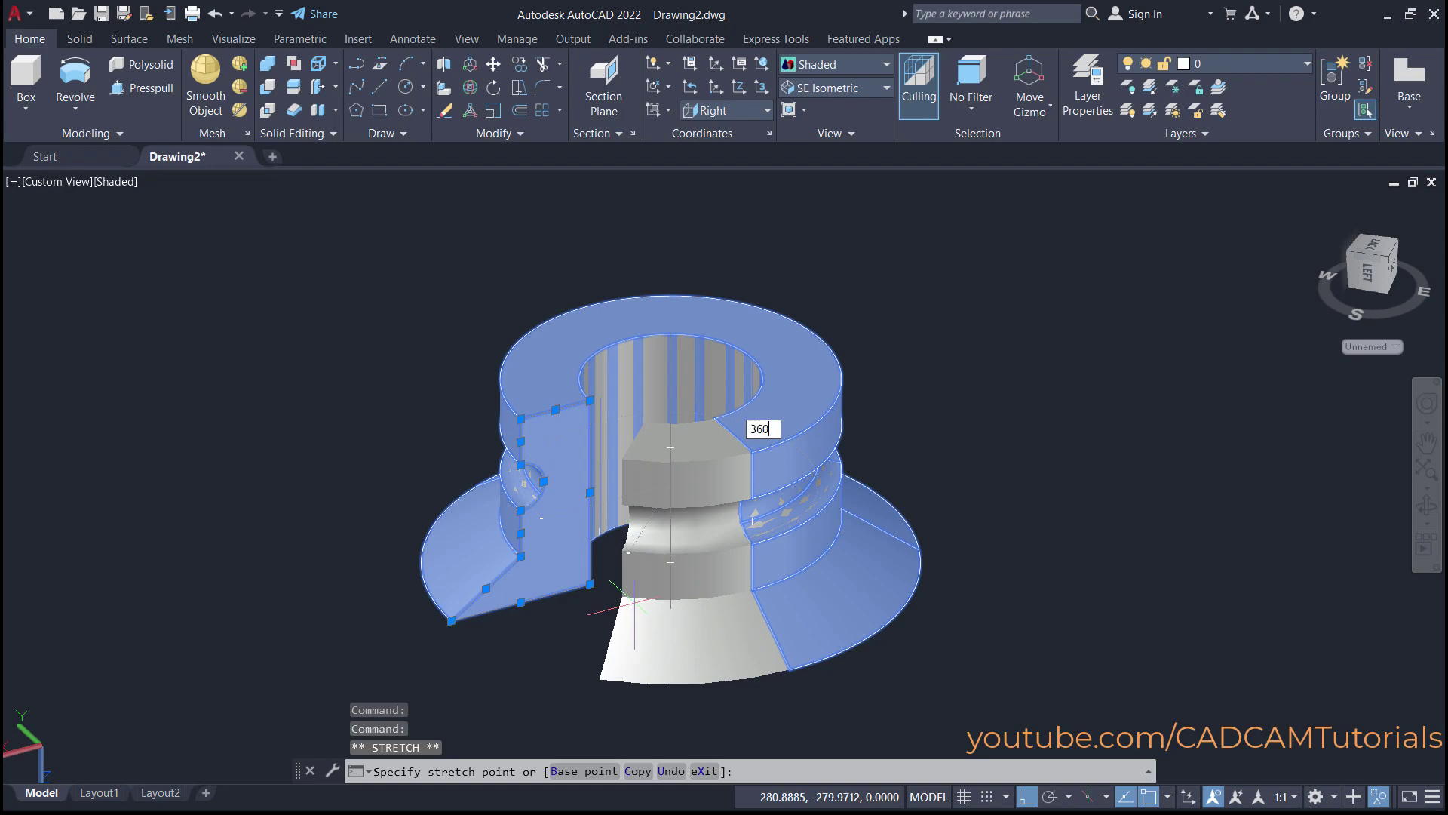
text(360)
key(Return)
key(Escape)
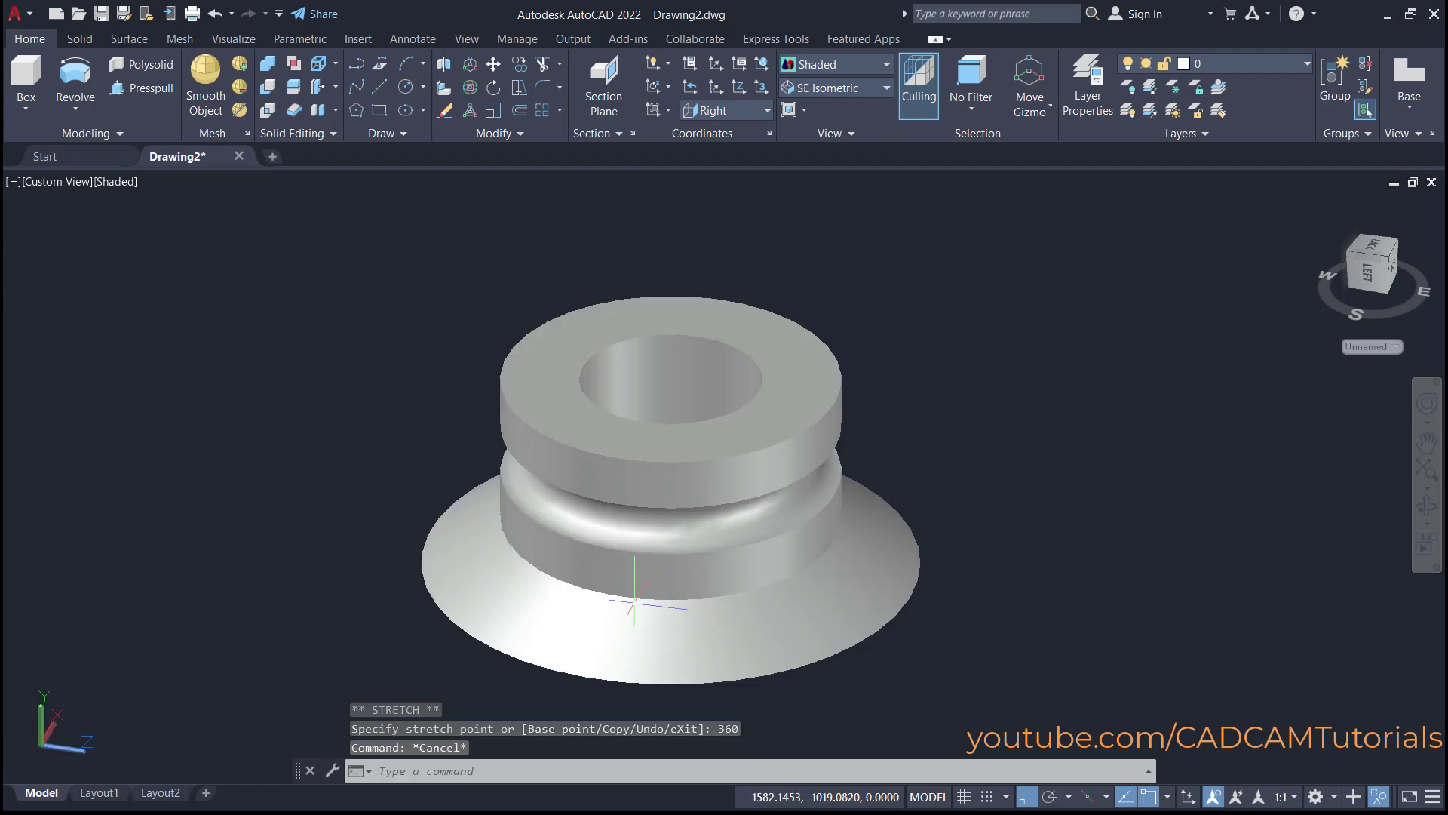
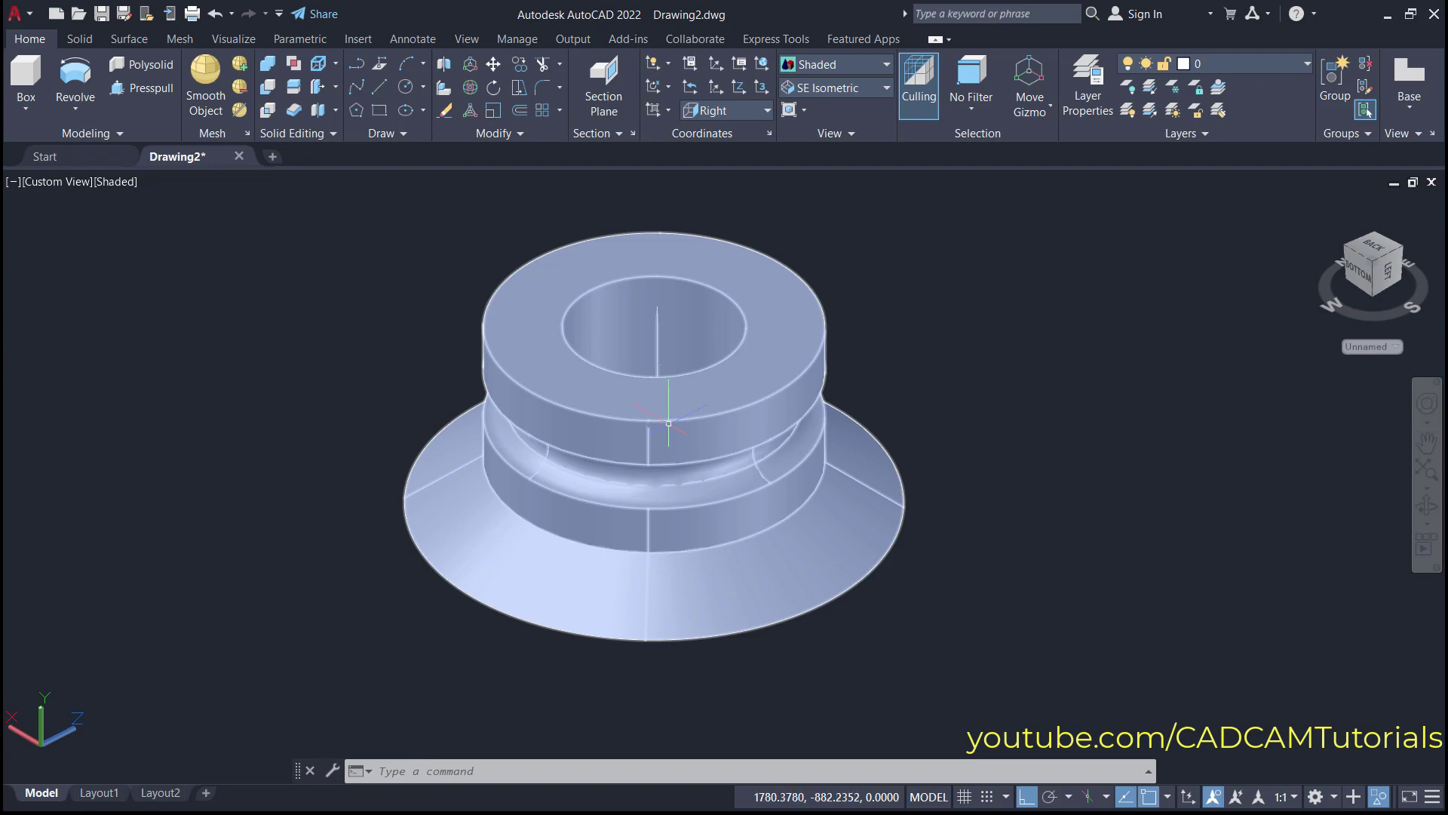
Set the model view to SE Isometric and centre the solid in it
click(823, 81)
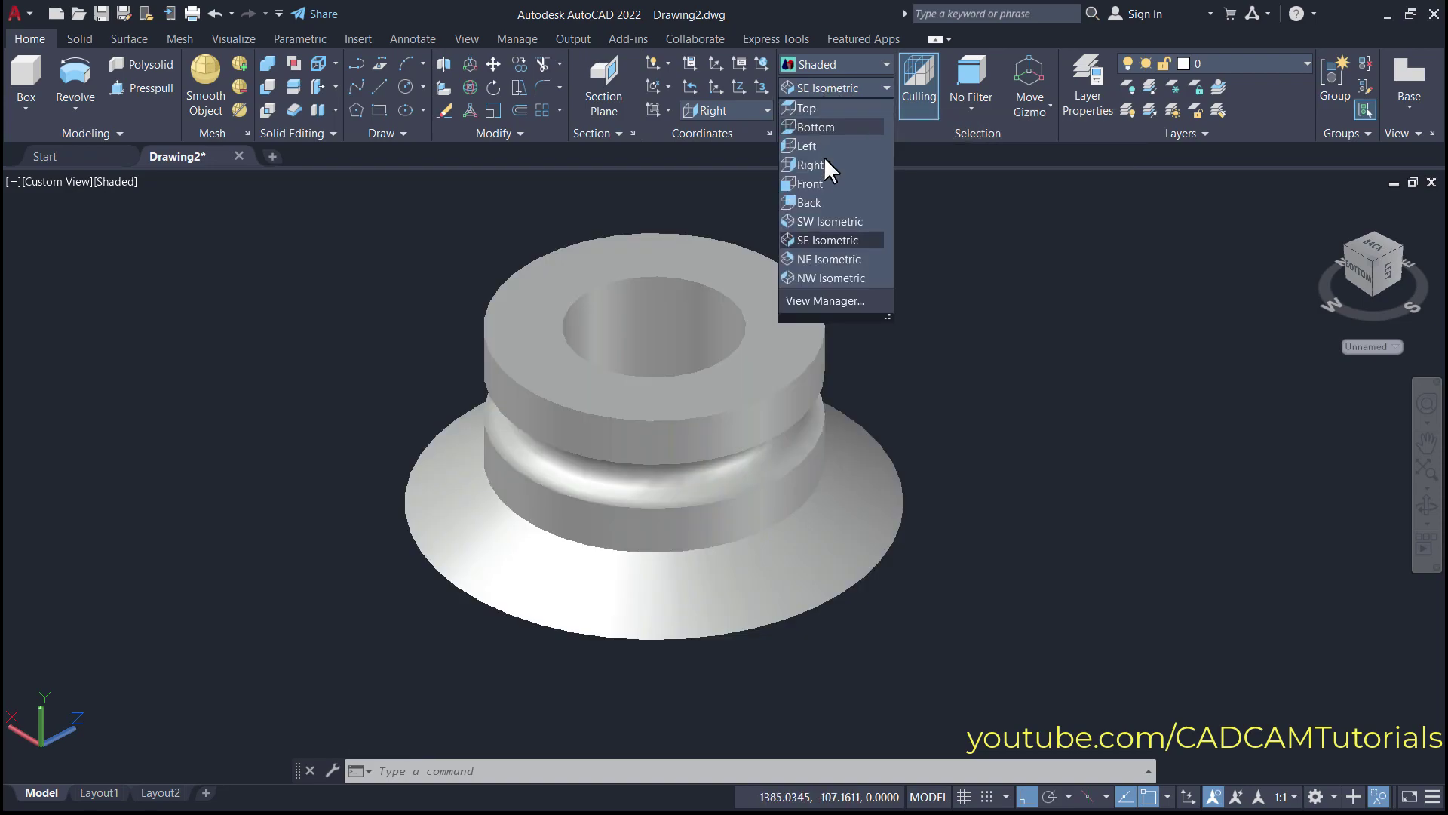
click(810, 240)
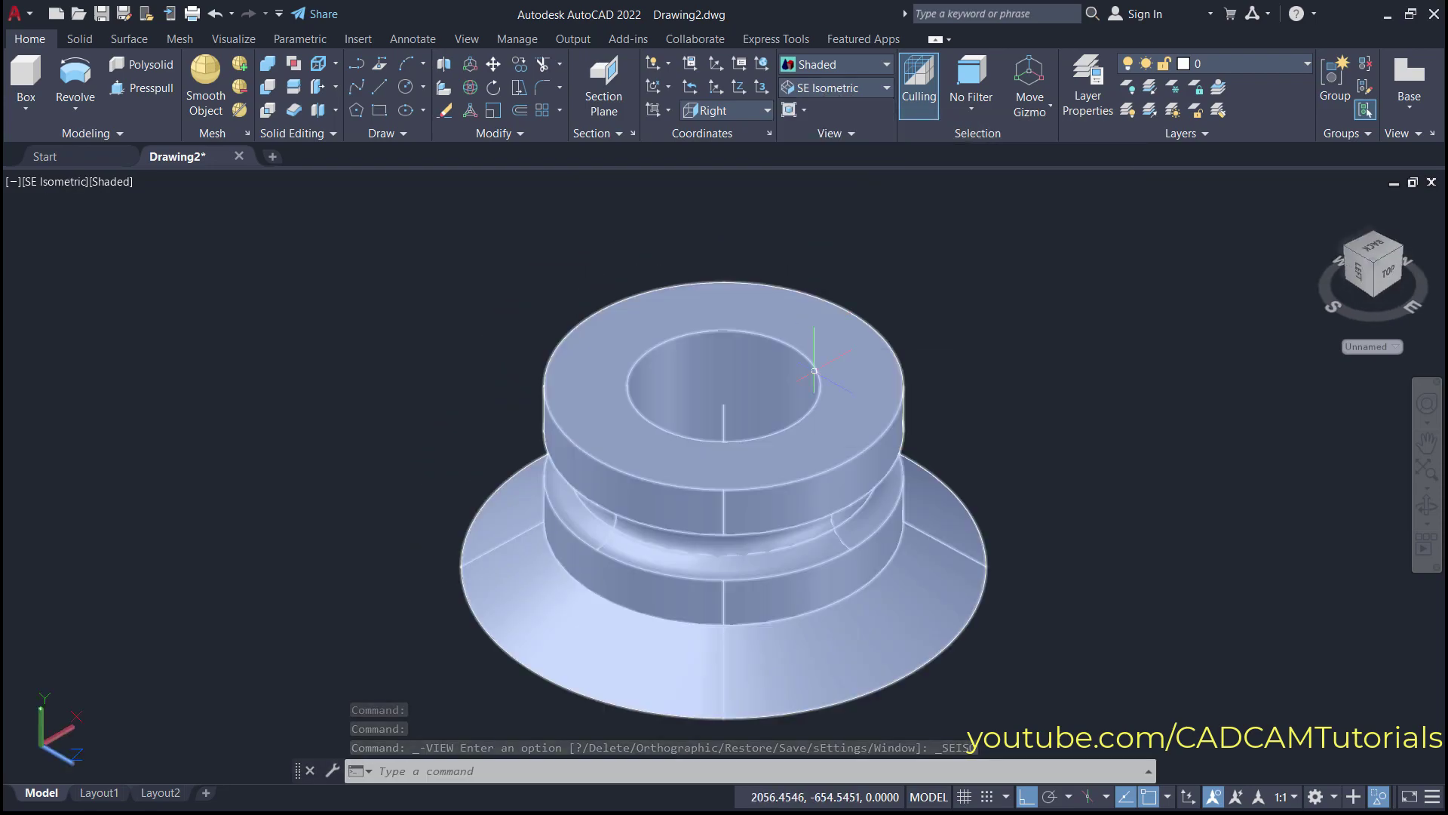
middle_drag(711, 582, 702, 499)
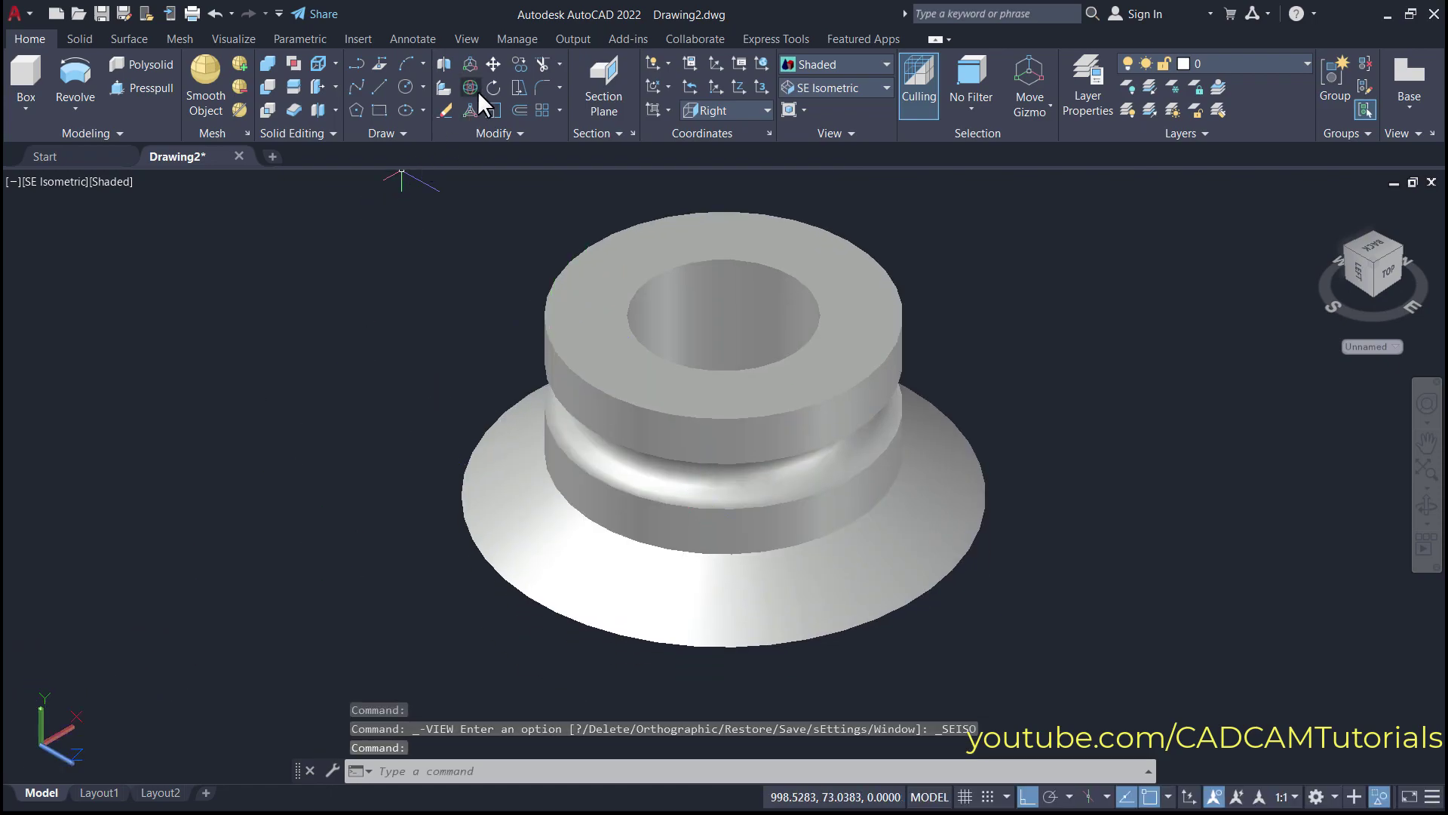
Draw a circle of radius 50 centred on the quadrant of the circular edge where the cylindrical body meets the flared base
click(405, 86)
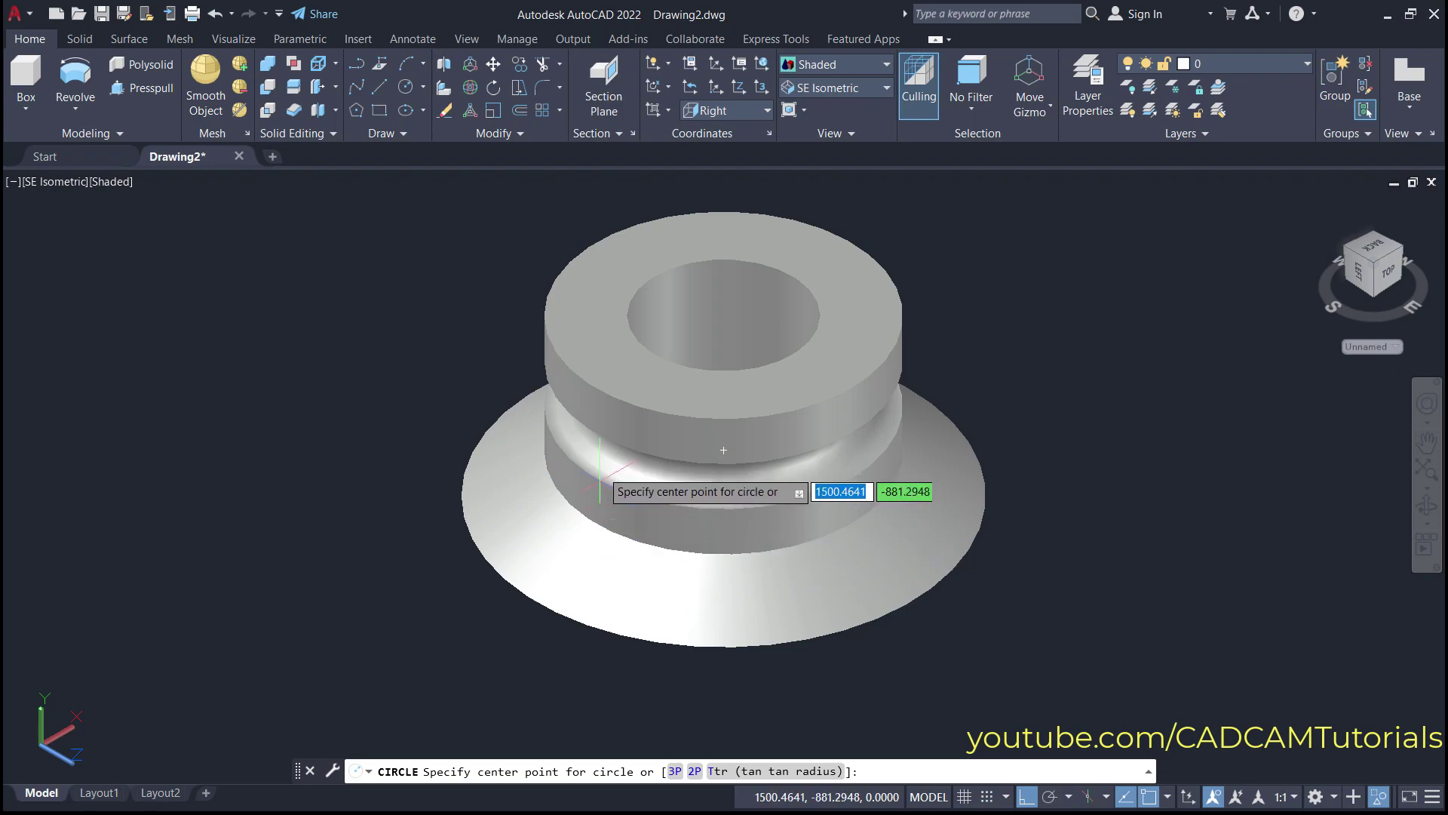
key(shift)
shift+right_click(448, 375)
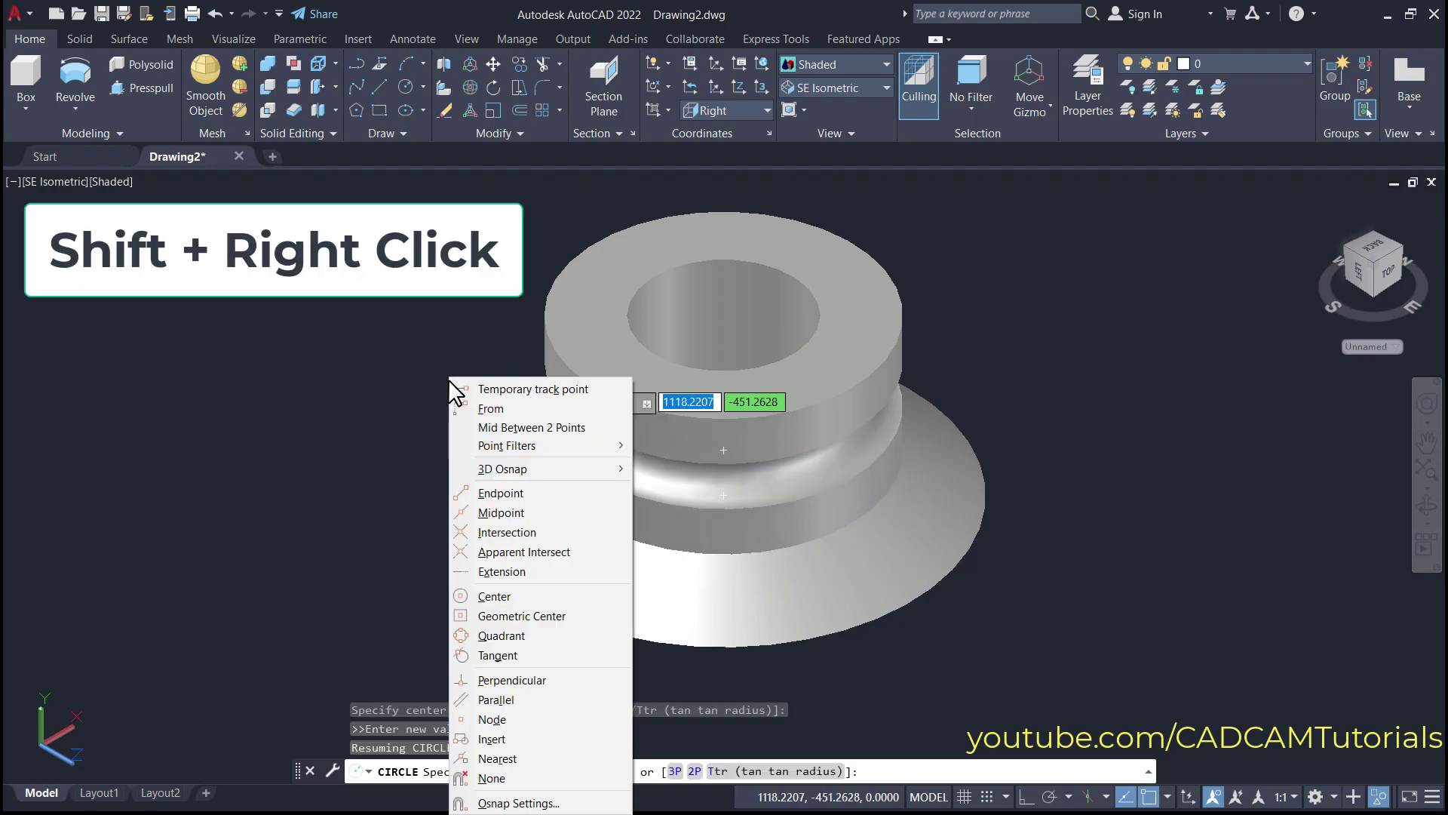
click(501, 636)
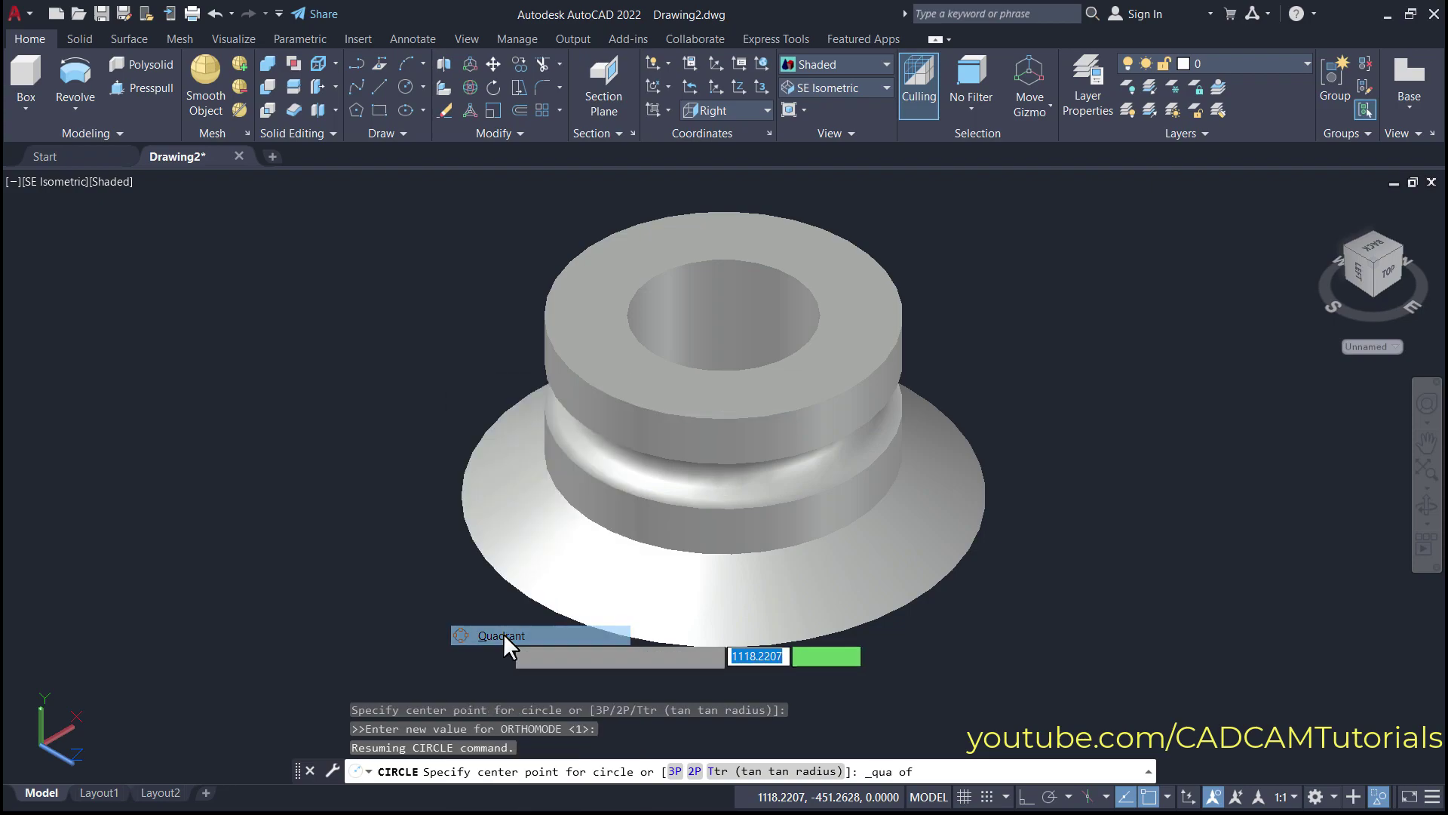
click(596, 523)
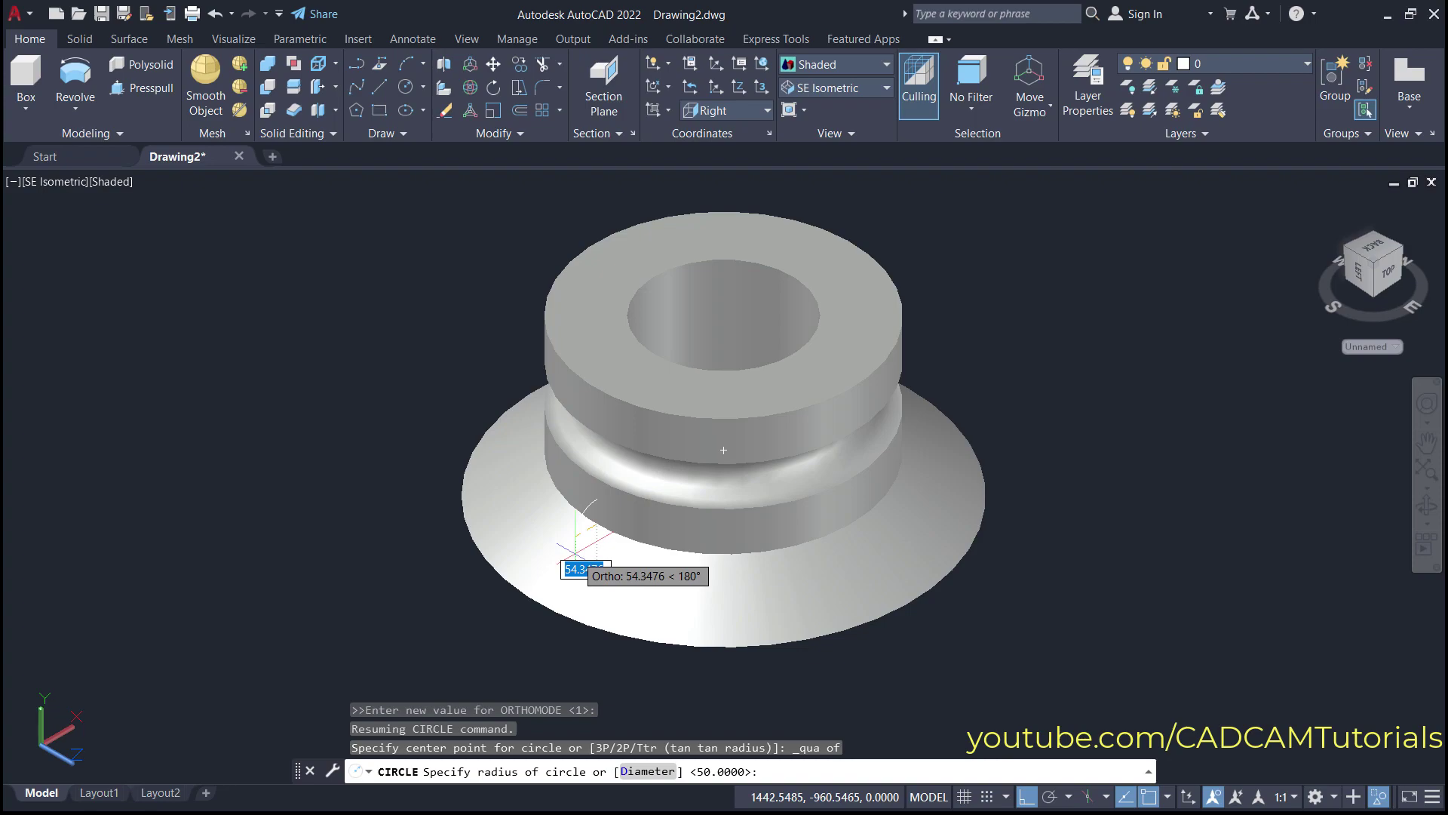
text(50)
key(Return)
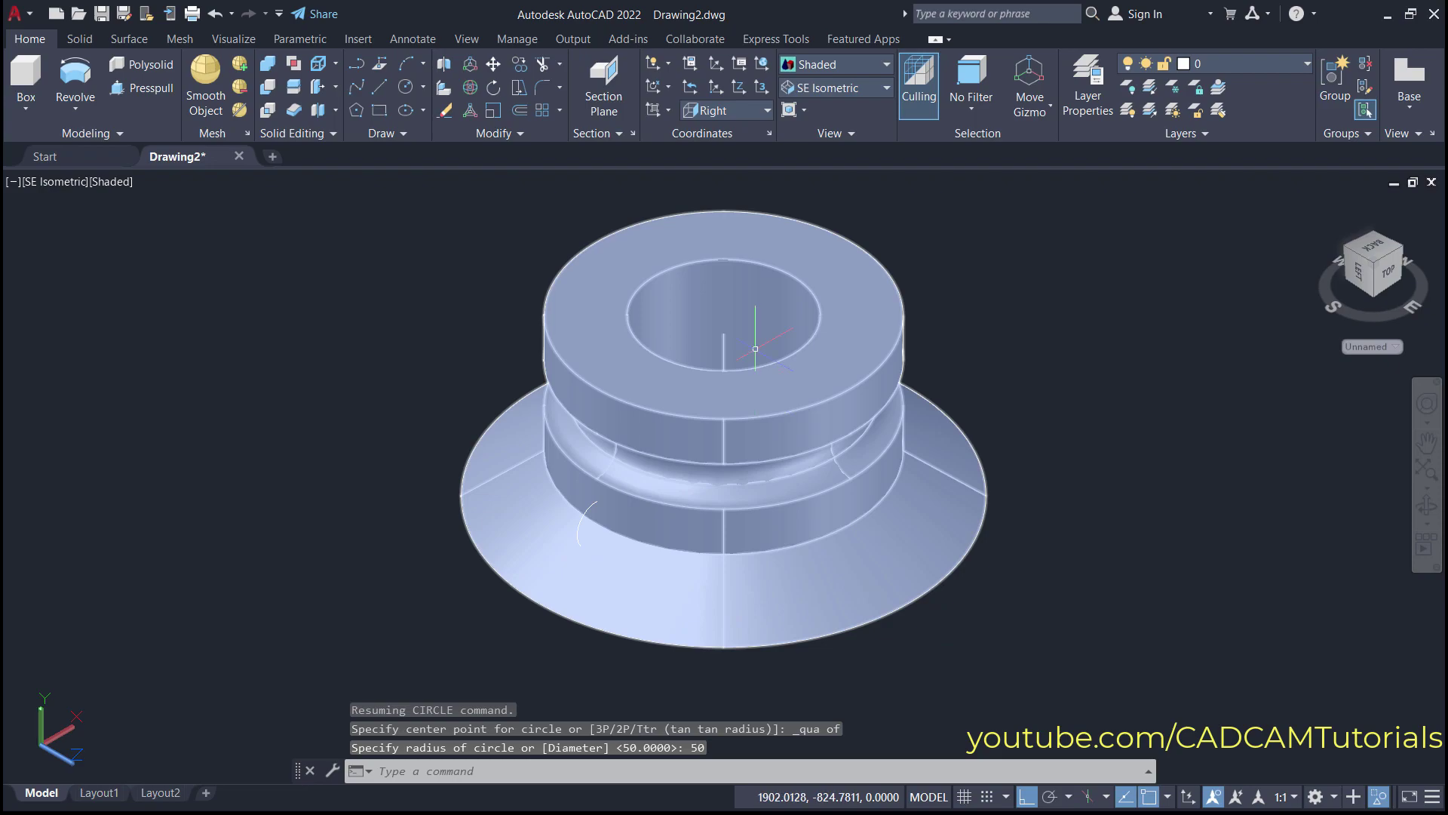
mouse_move(739, 358)
shift+middle_down()
mouse_move(737, 446)
mouse_move(745, 371)
shift+middle_up()
click(734, 341)
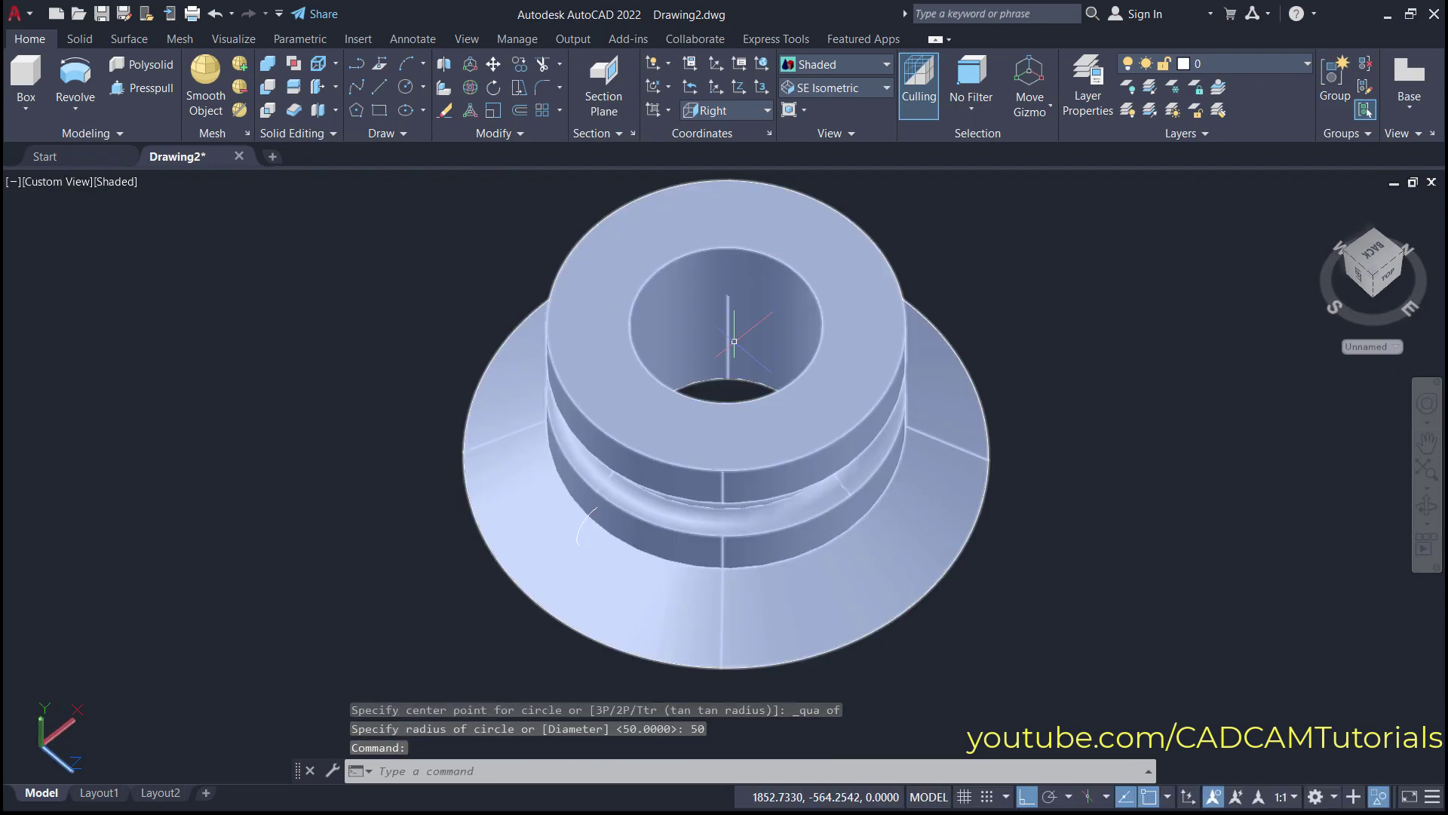
shift+middle_drag(748, 553, 726, 500)
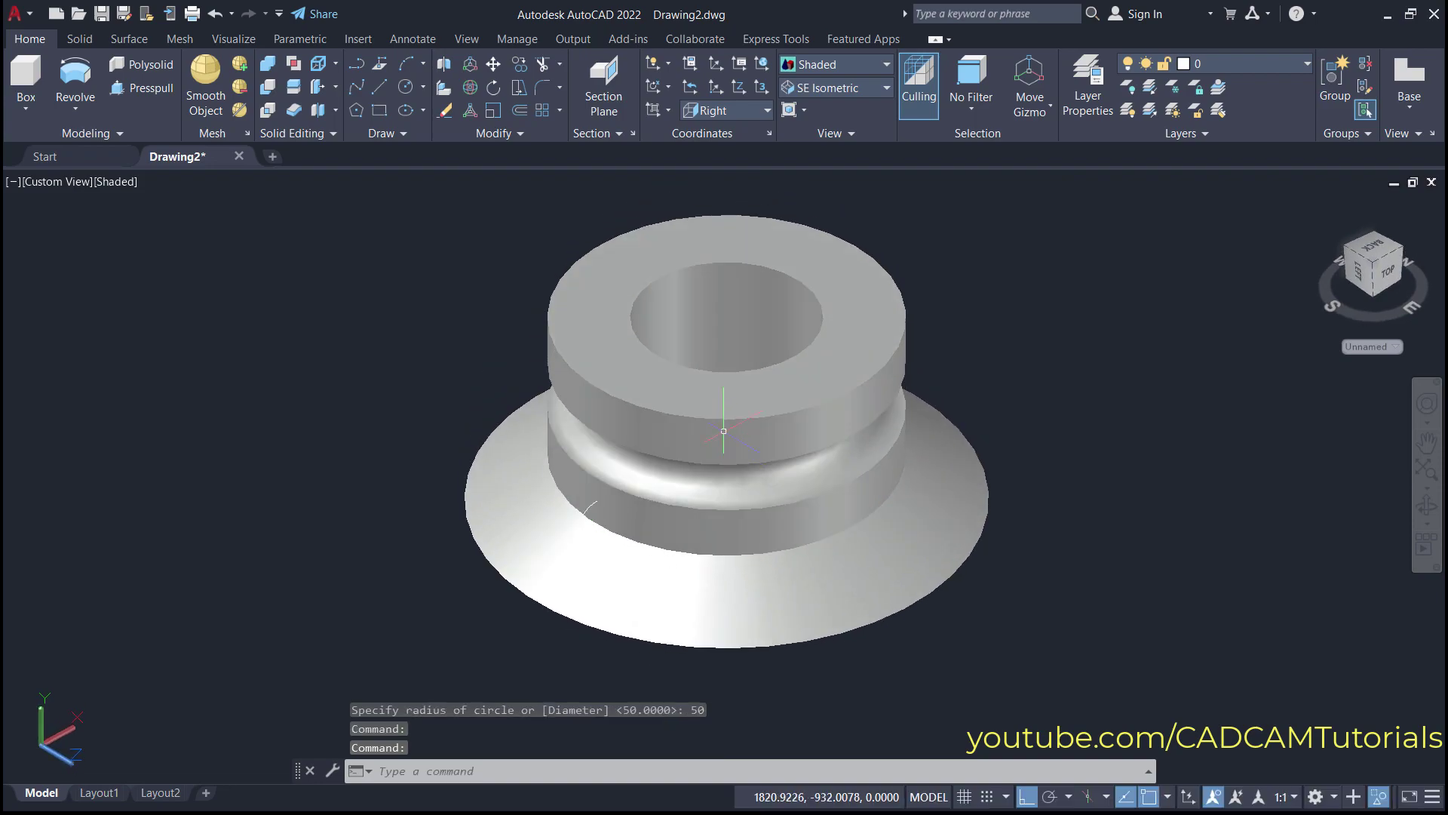
Revolve the circle 360 degrees about the vertical axis through the centre of the body's bore to form a solid ring
key(Escape)
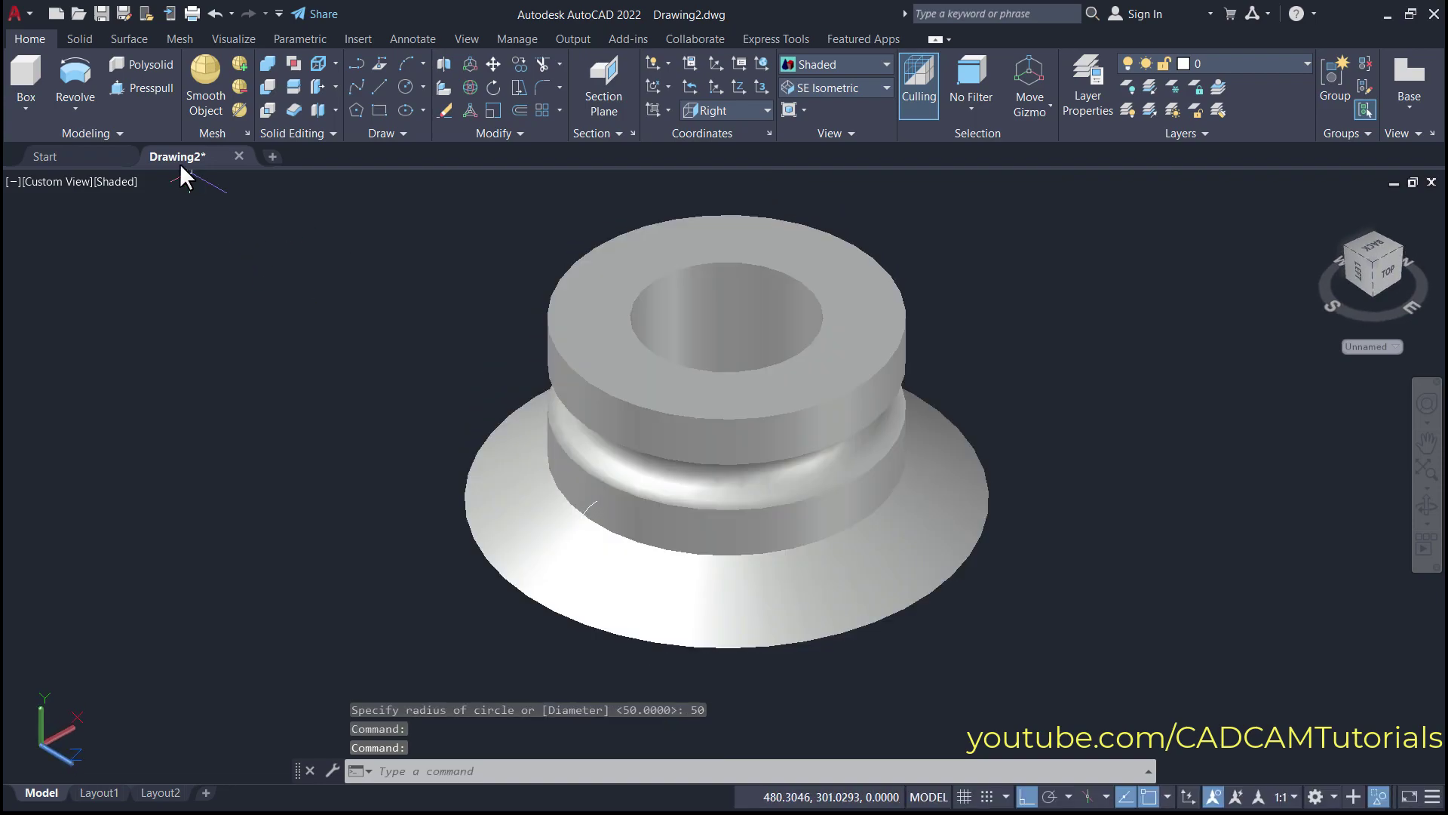
click(75, 76)
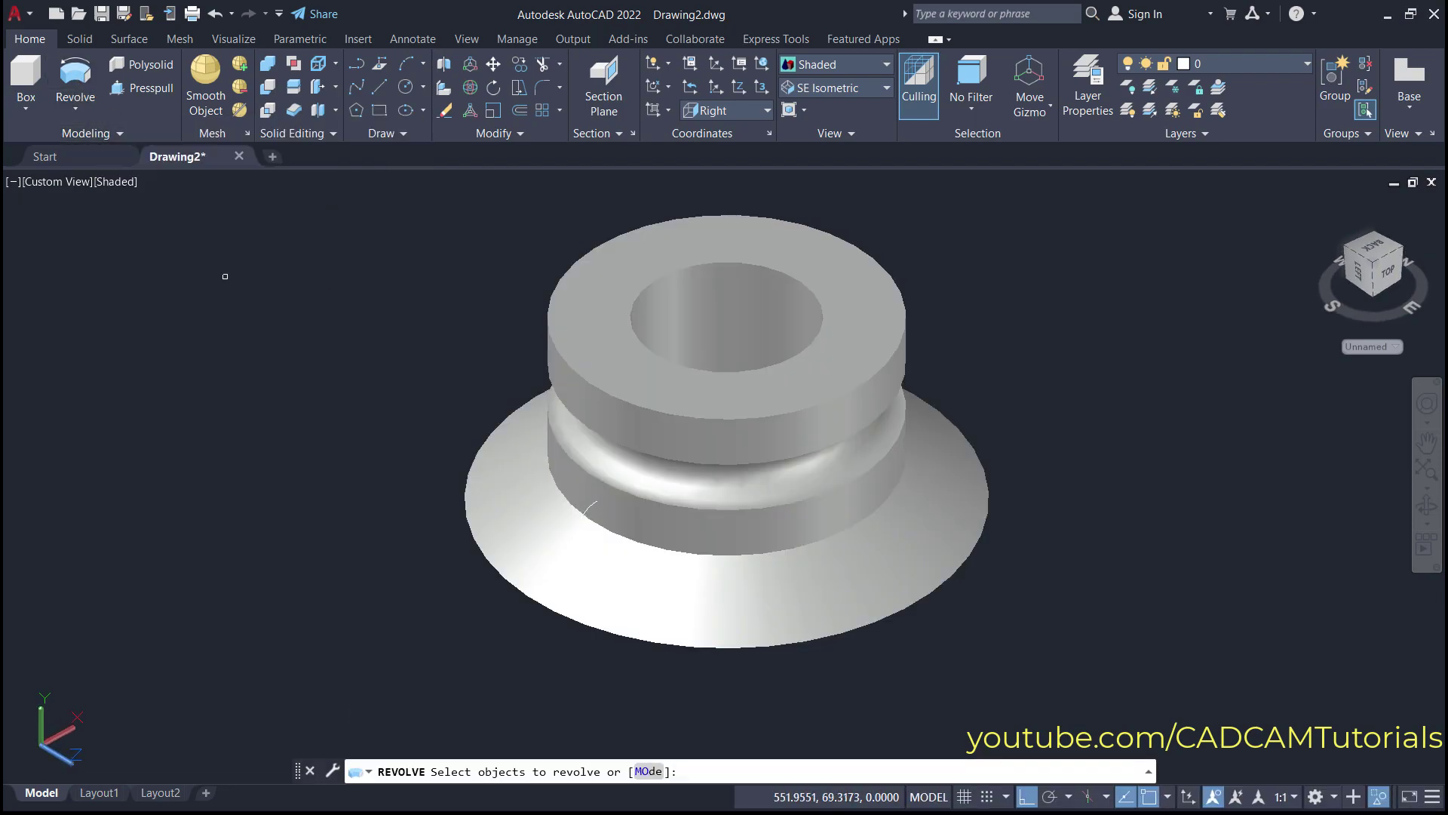
click(584, 509)
key(Return)
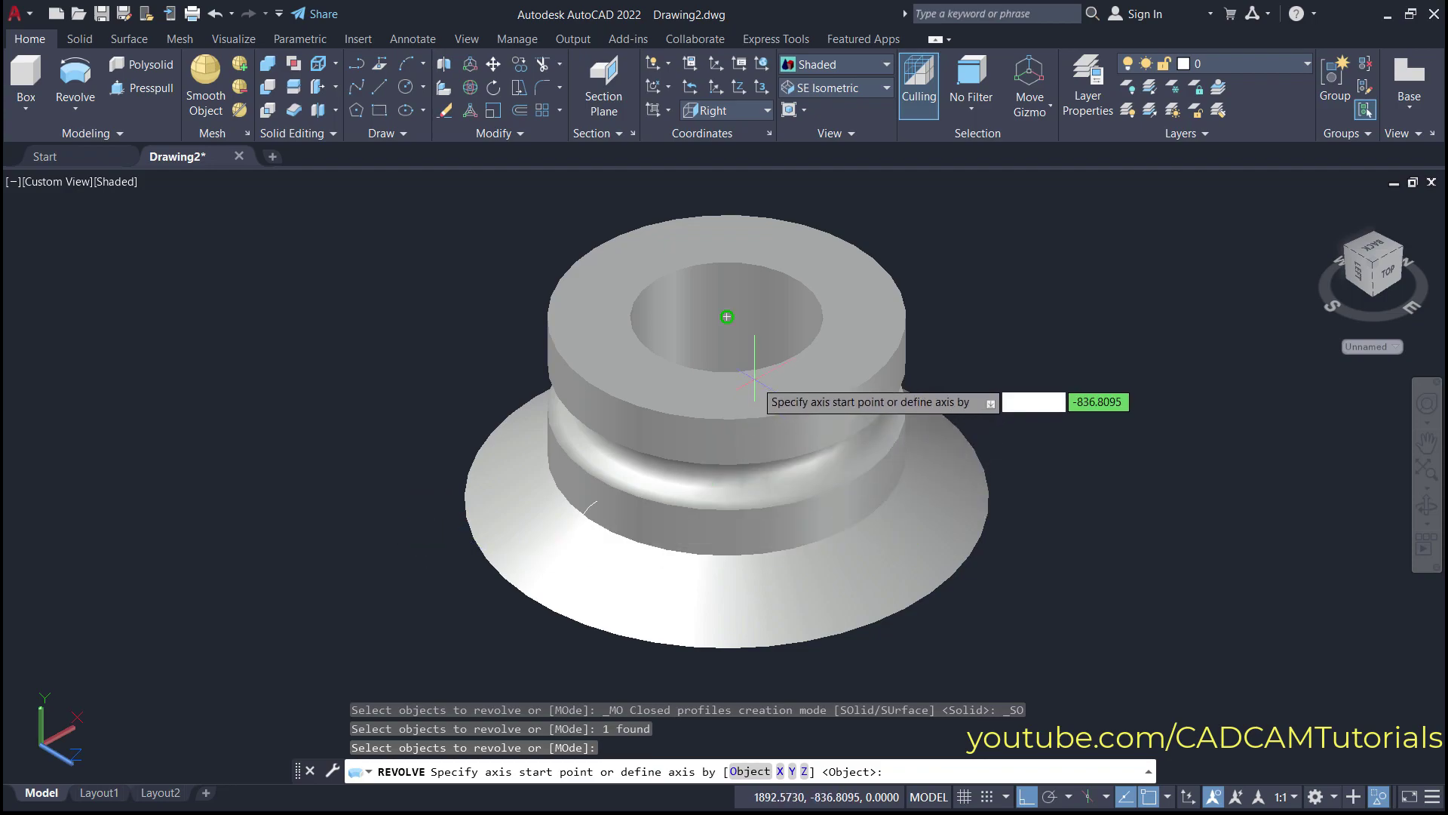
click(735, 330)
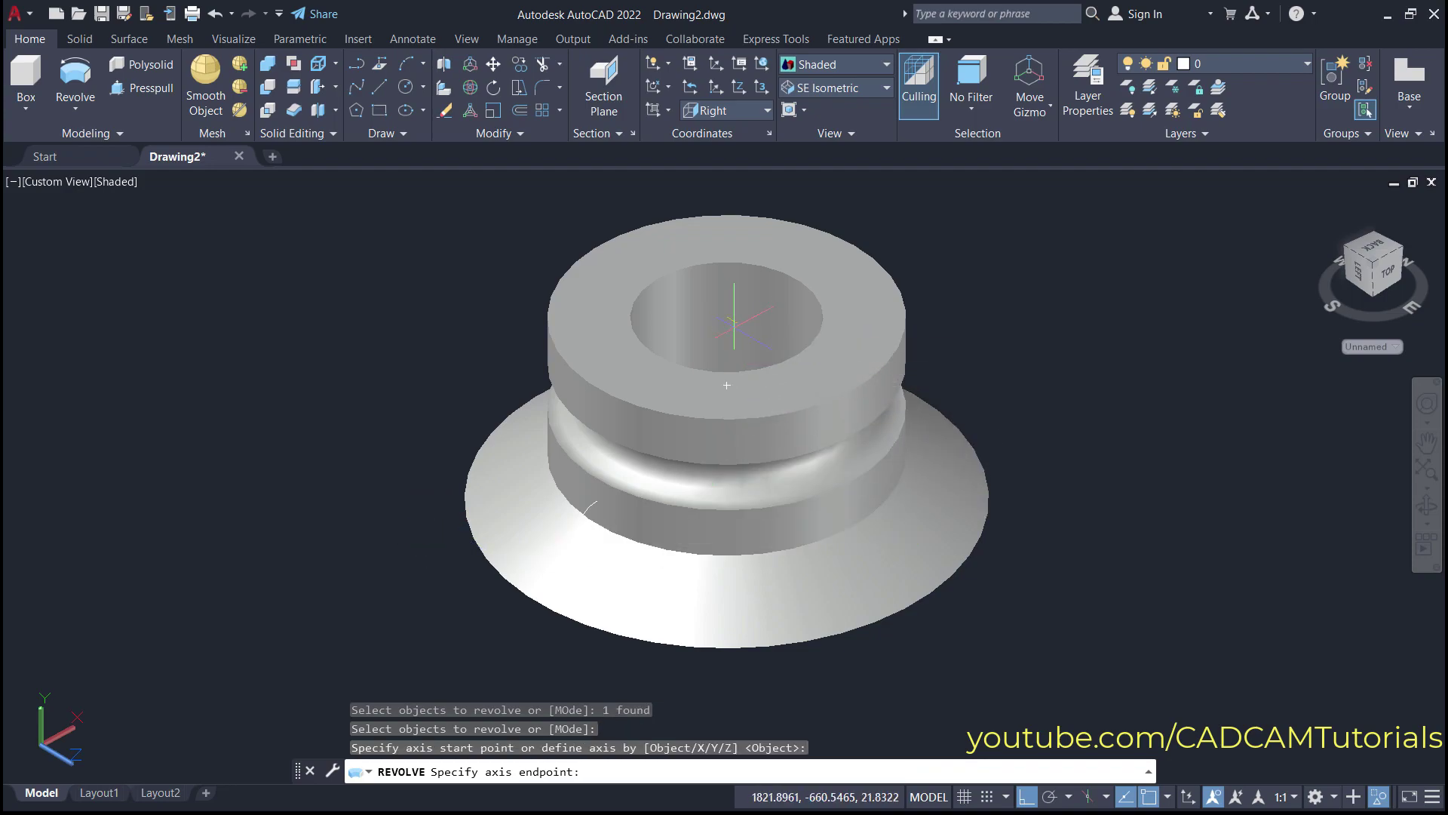
scroll(736, 331, down, 4)
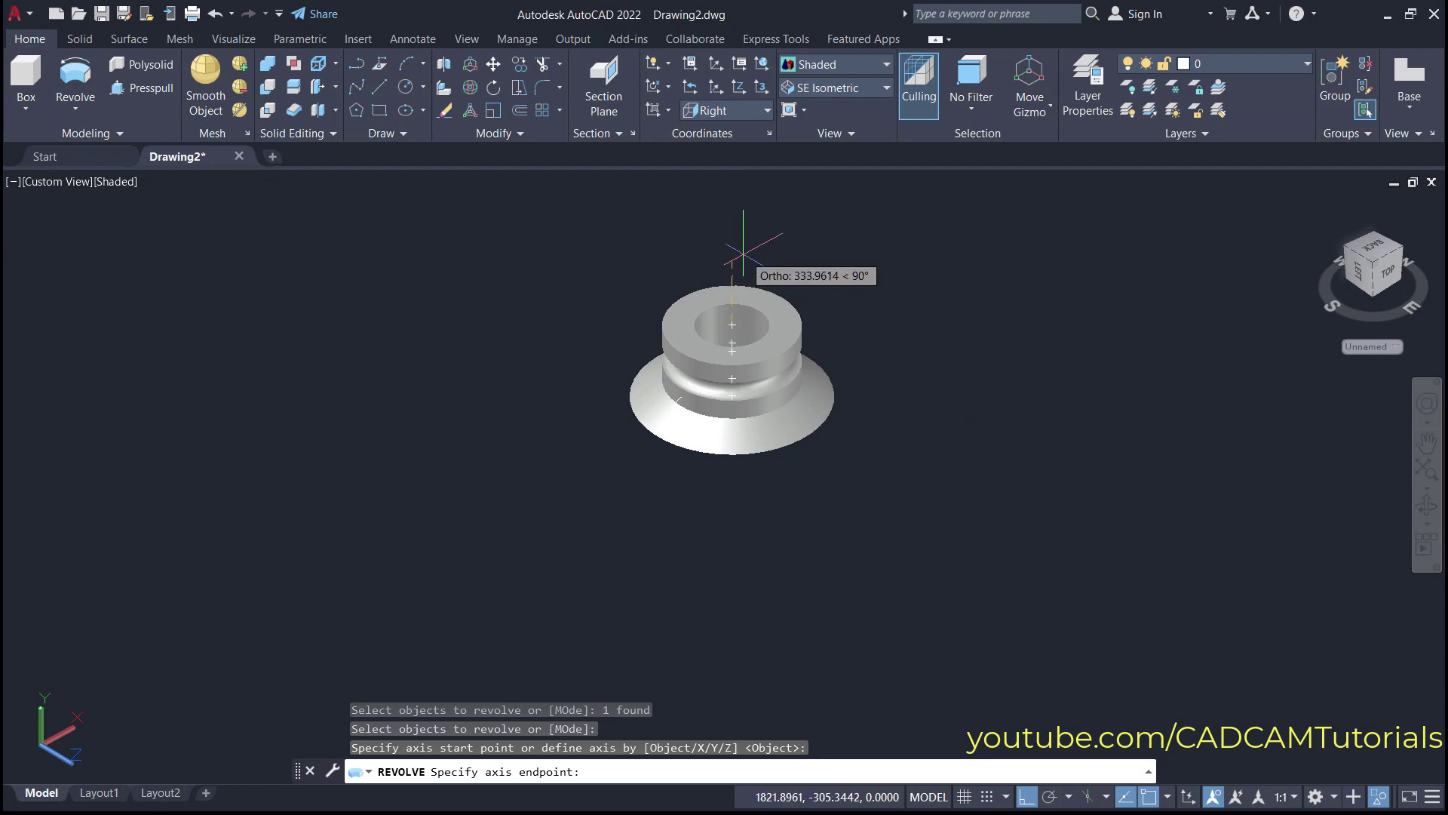
click(740, 239)
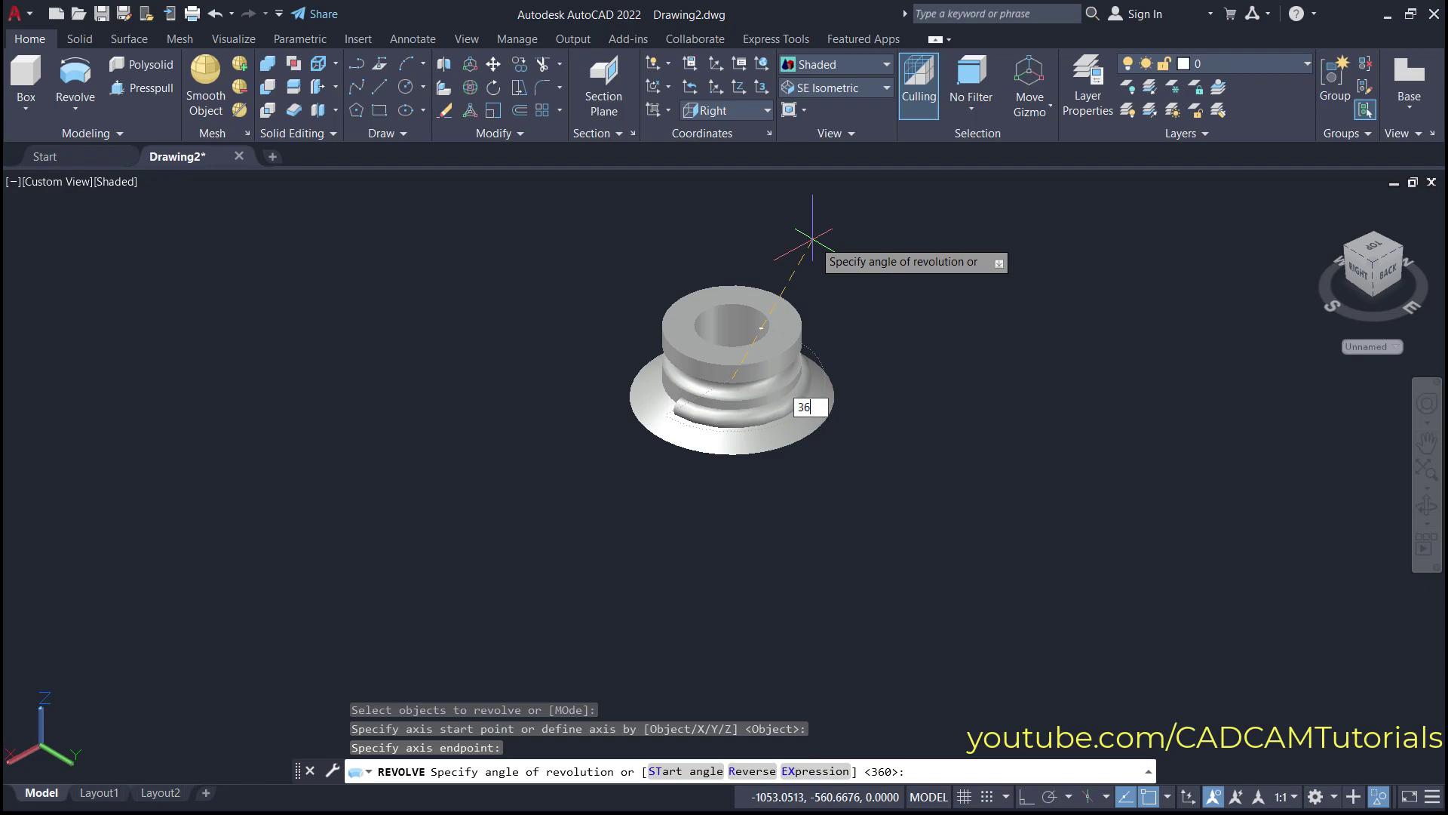
key(Return)
scroll(701, 491, up, 4)
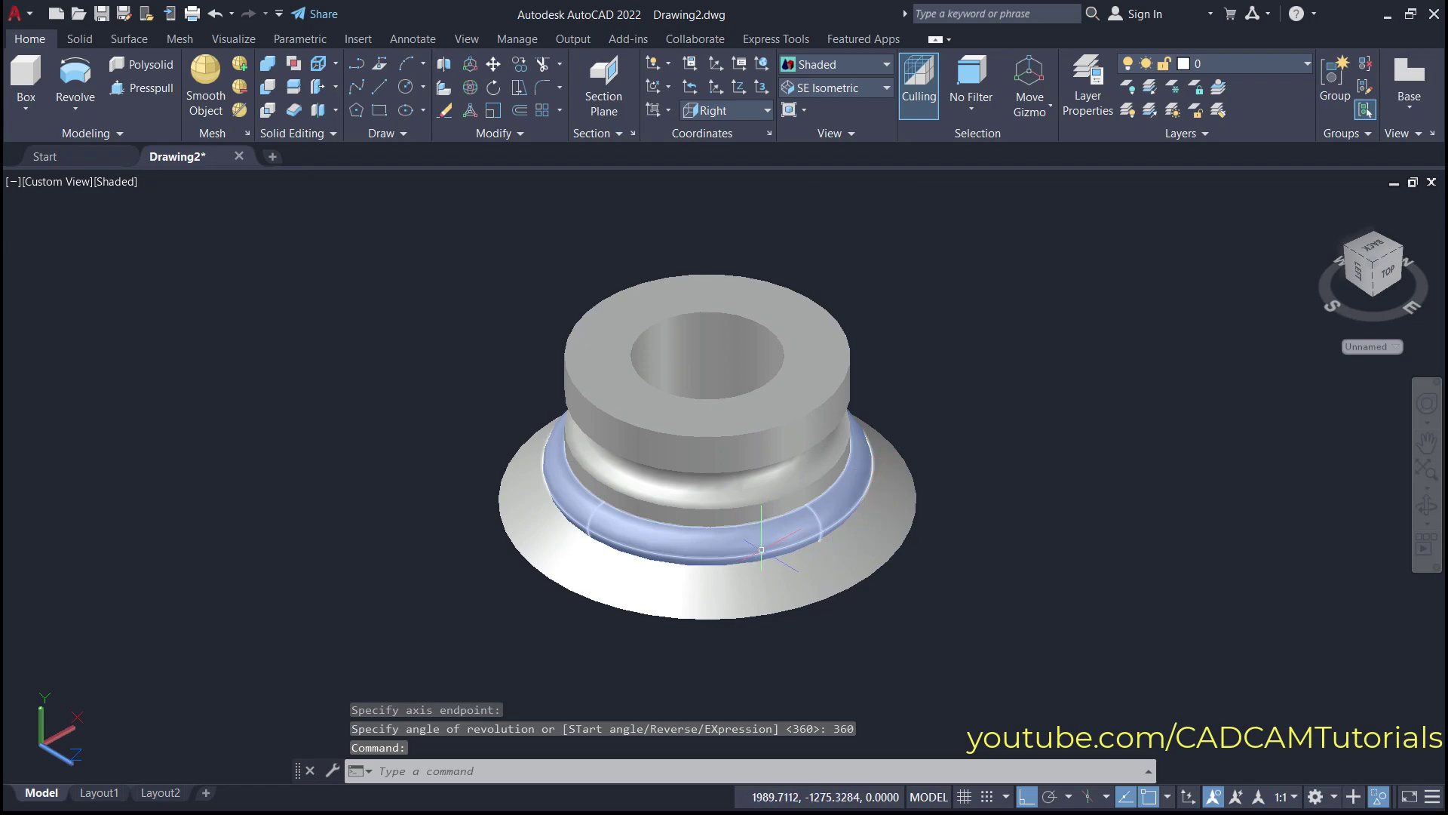
Subtract the revolved ring from the flanged body to cut a groove around its base, and inspect the cut from several angles
click(759, 433)
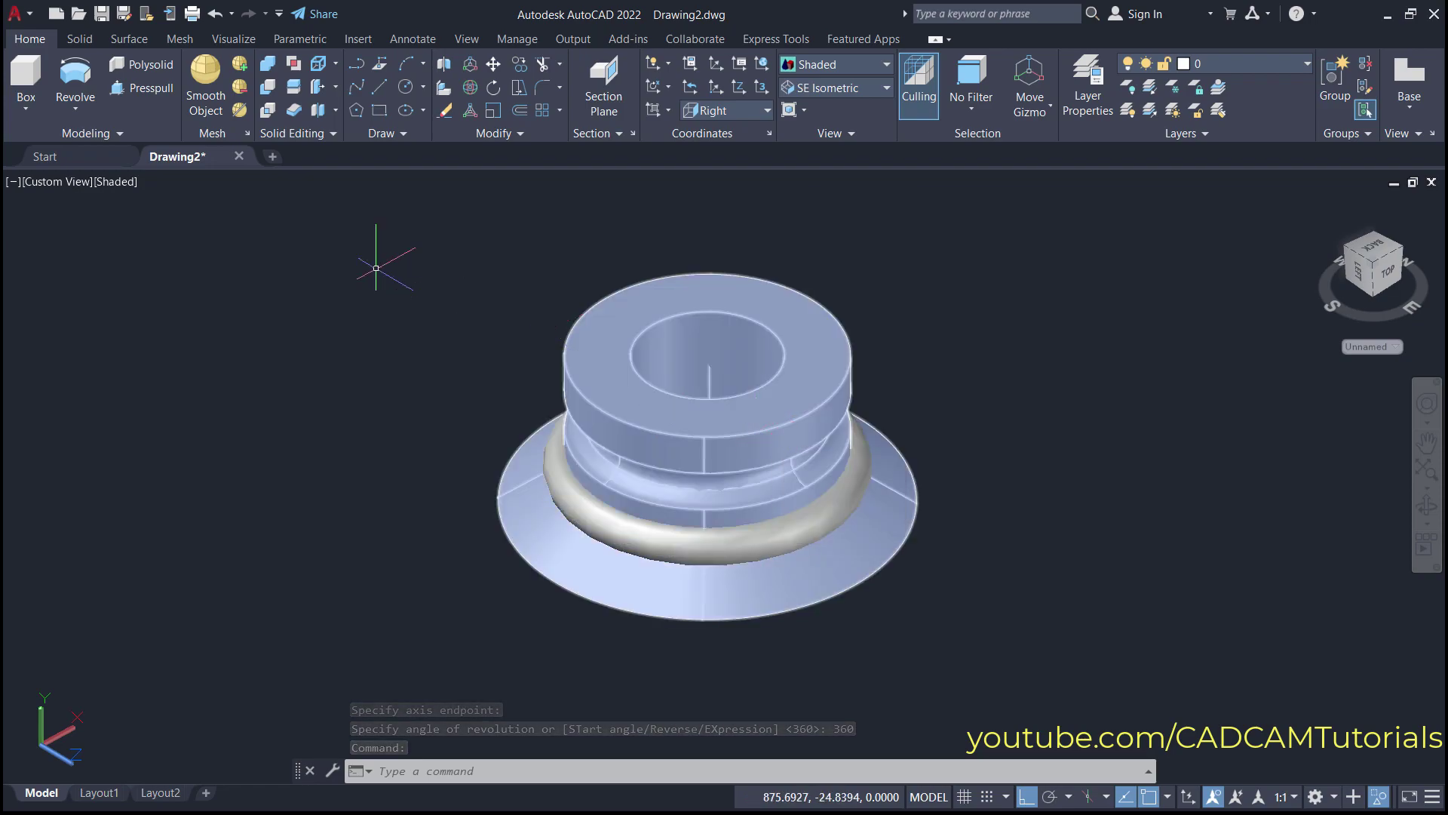
key(Escape)
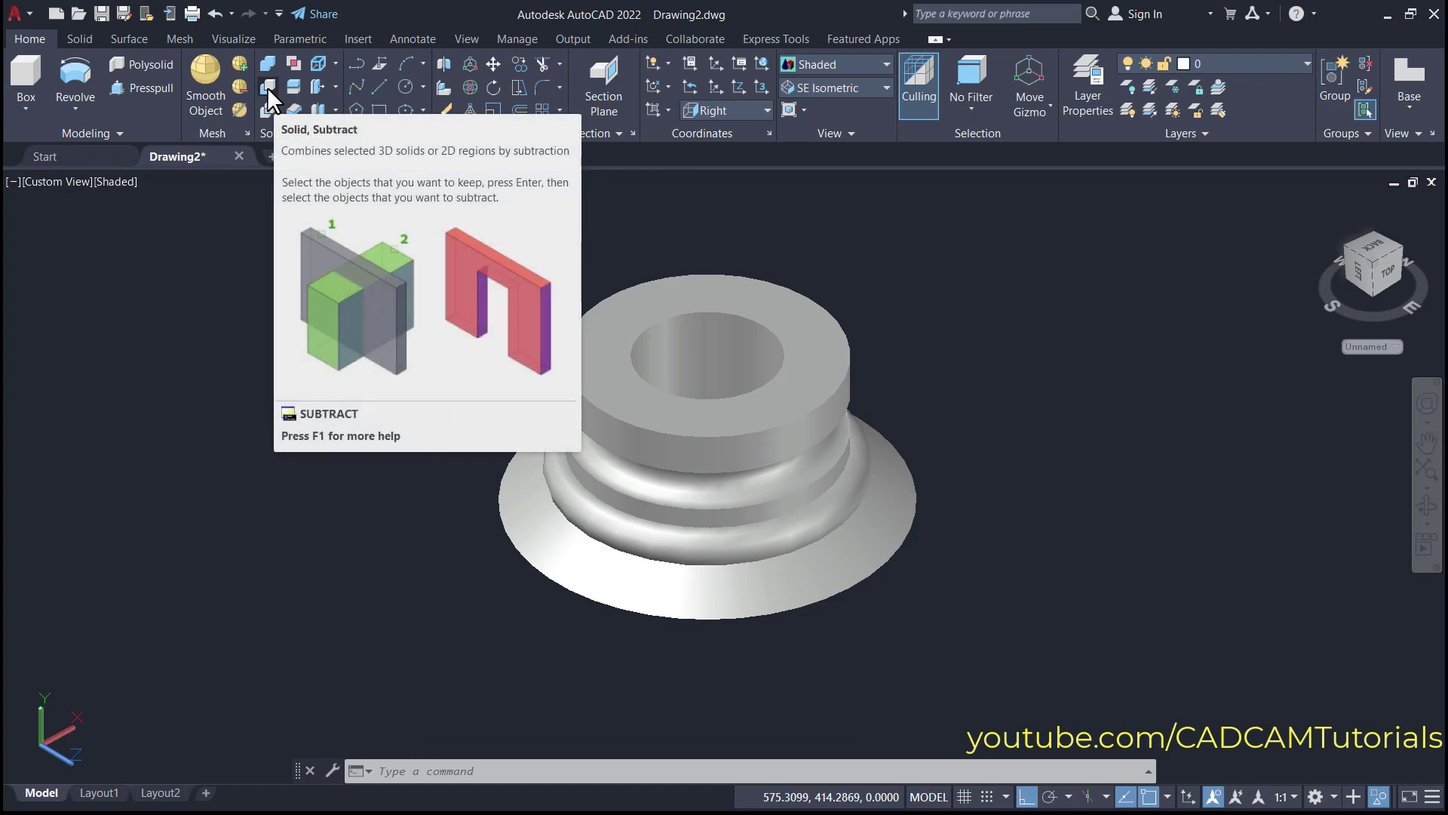
click(267, 88)
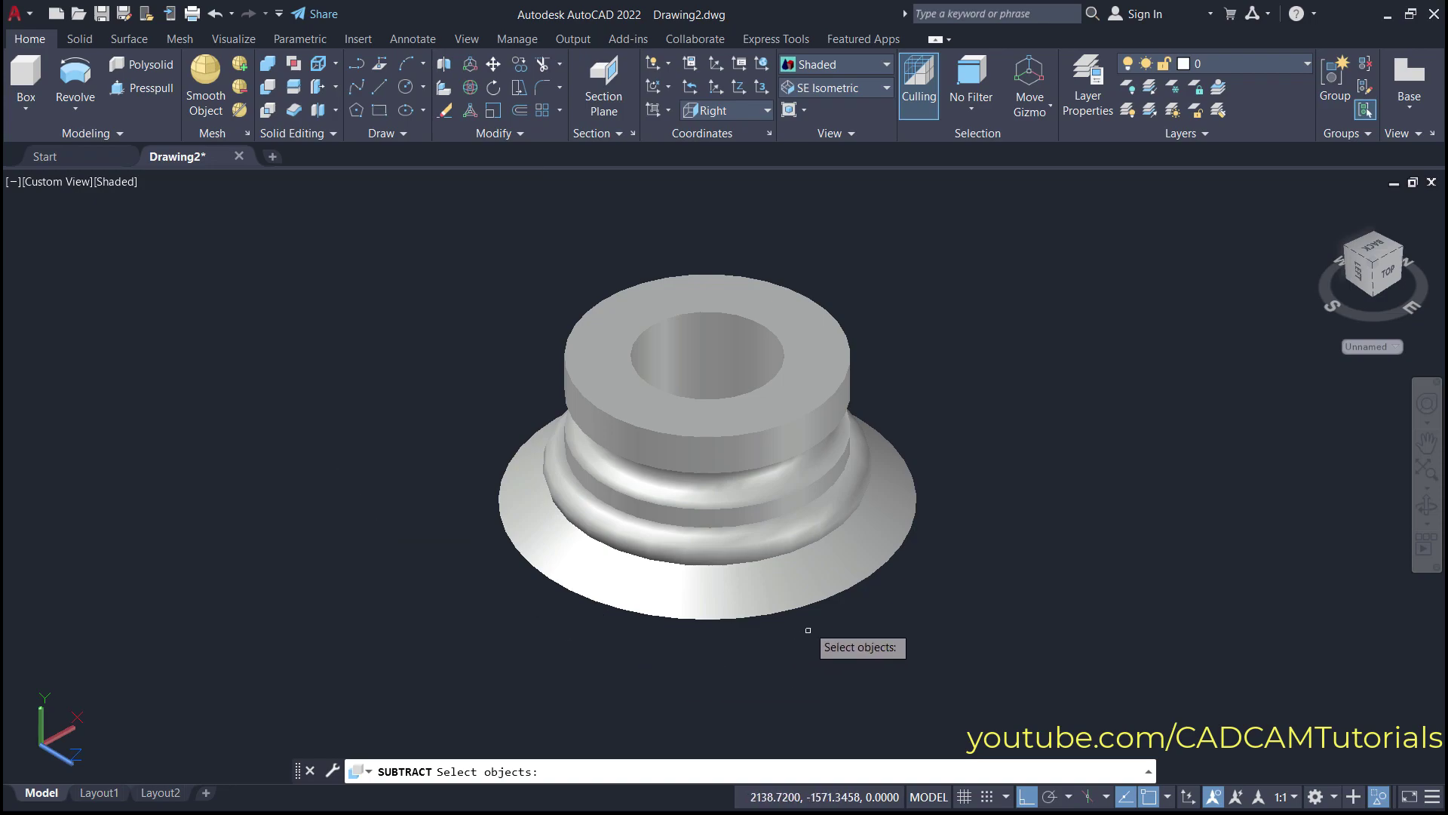
click(803, 584)
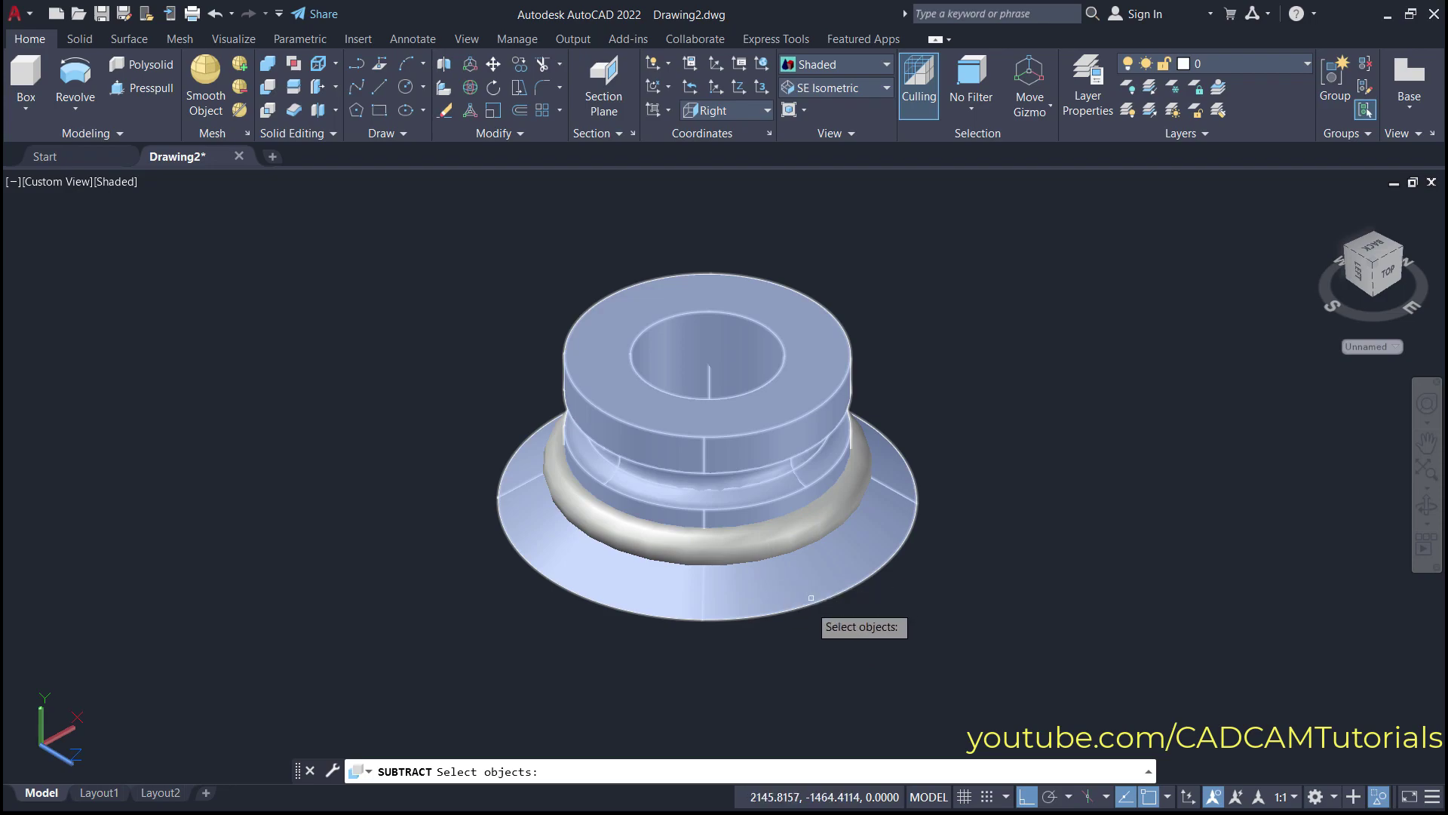
click(794, 578)
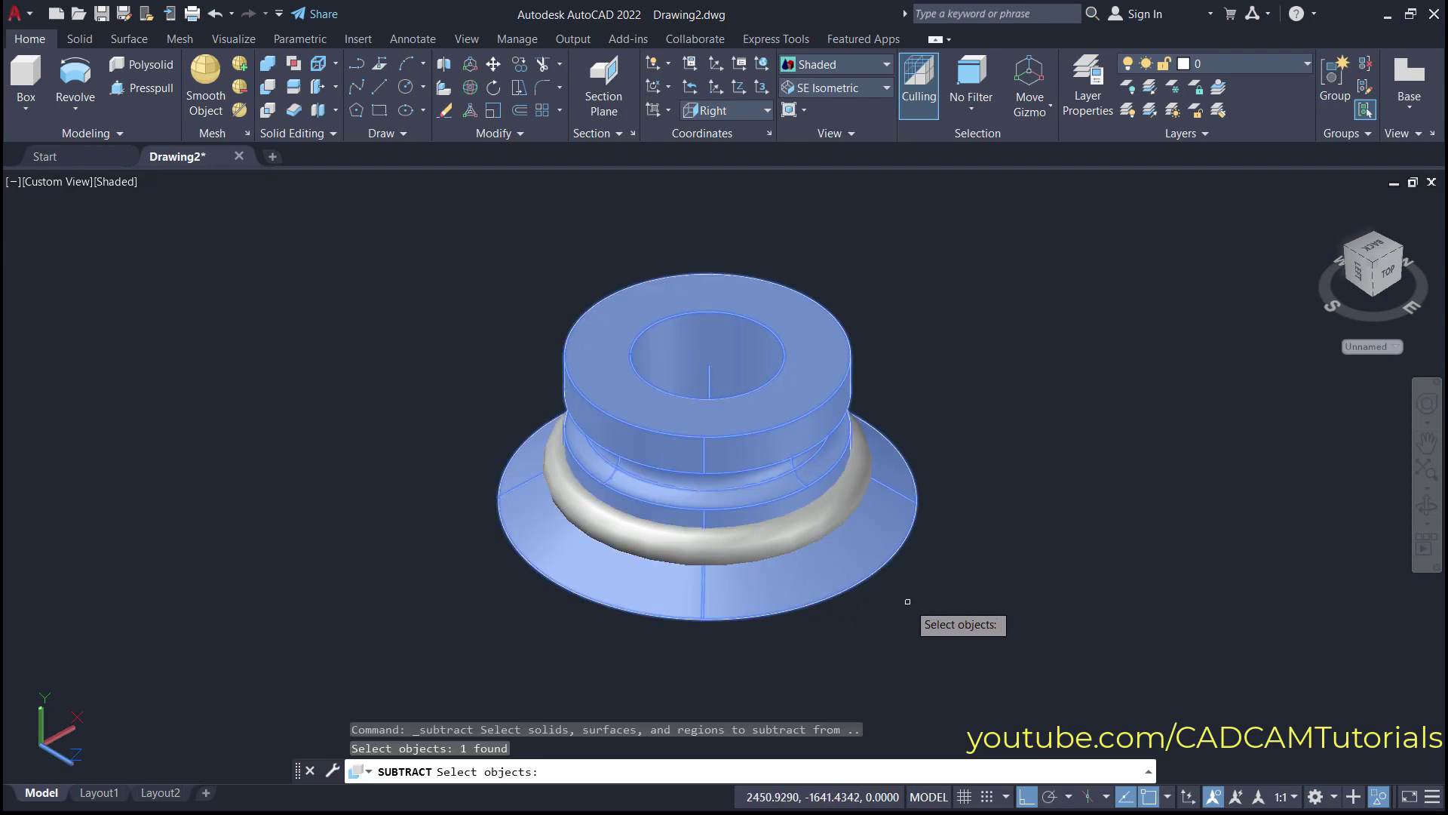
key(Return)
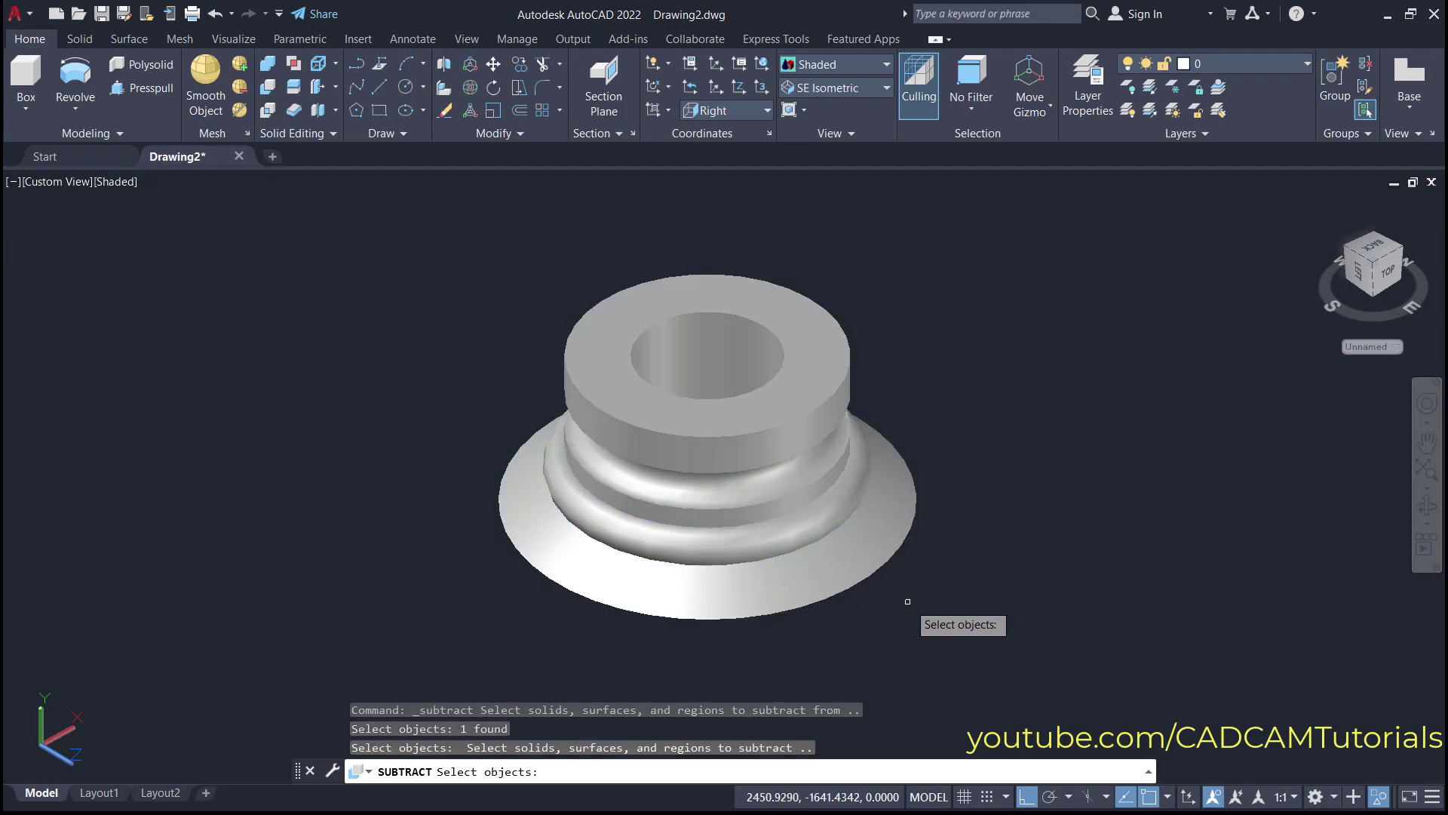
click(767, 541)
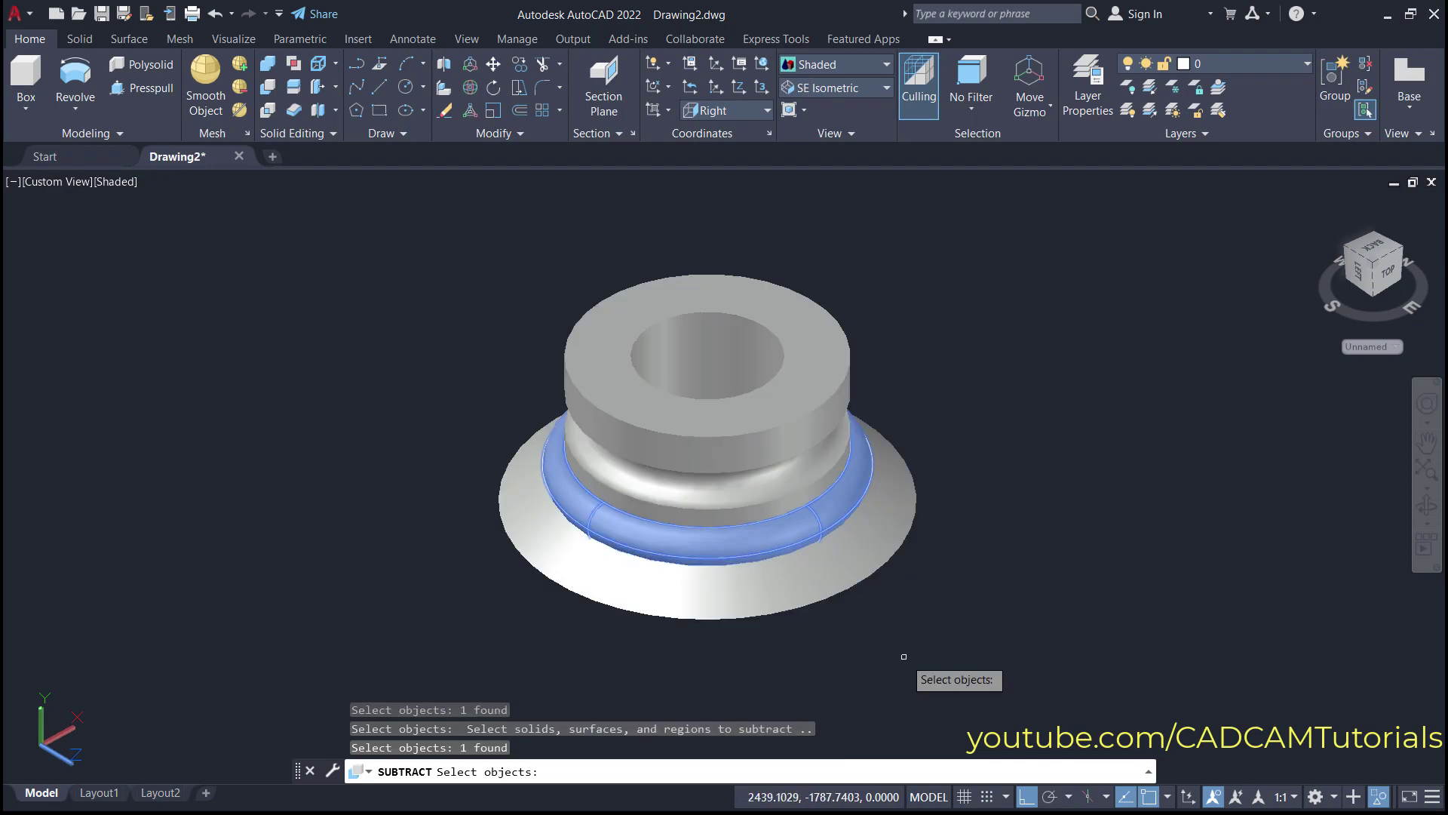
key(Return)
shift+middle_drag(734, 644, 671, 533)
scroll(664, 544, up, 5)
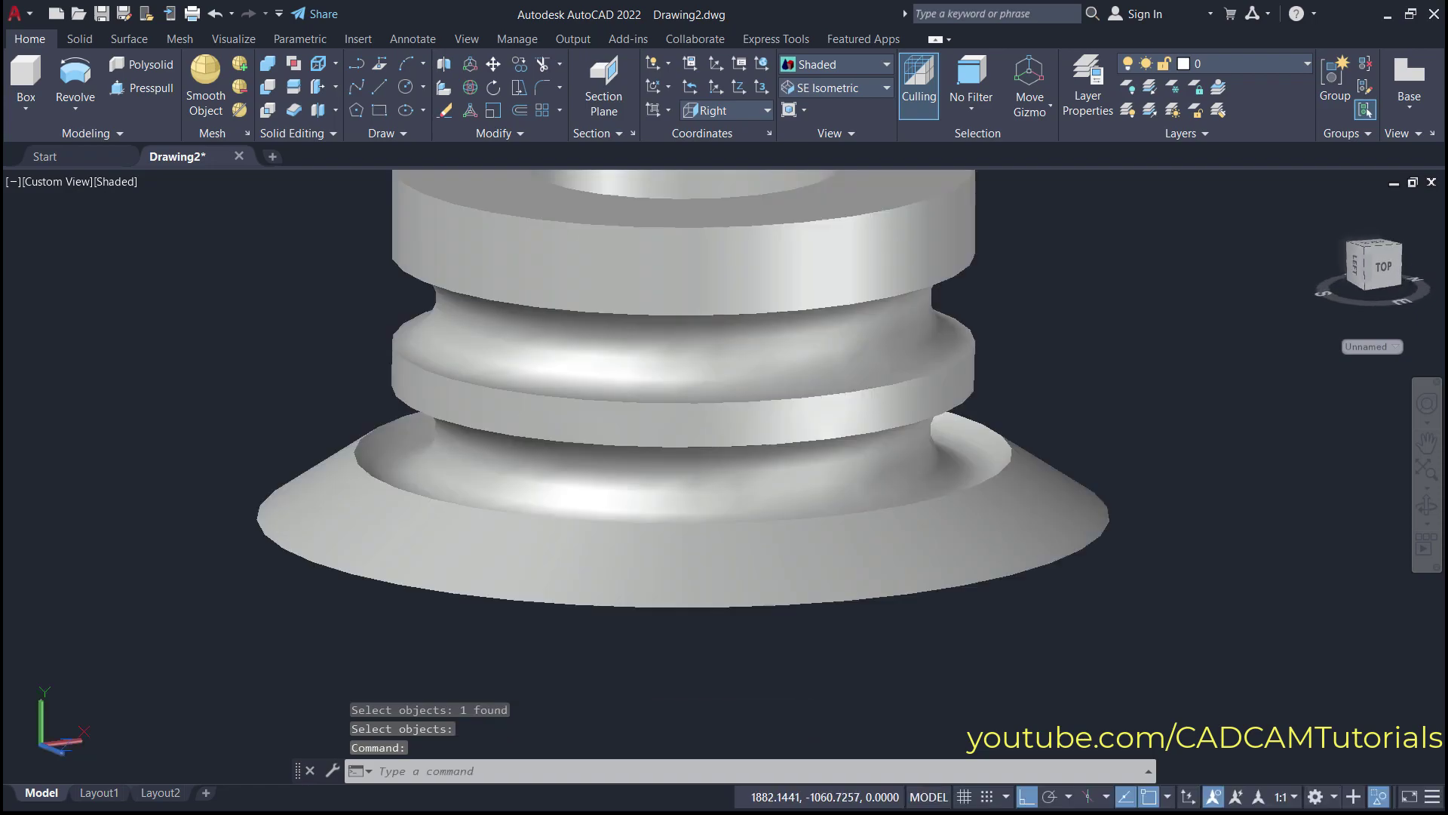
scroll(757, 580, down, 2)
scroll(757, 580, down, 3)
shift+middle_drag(830, 573, 961, 614)
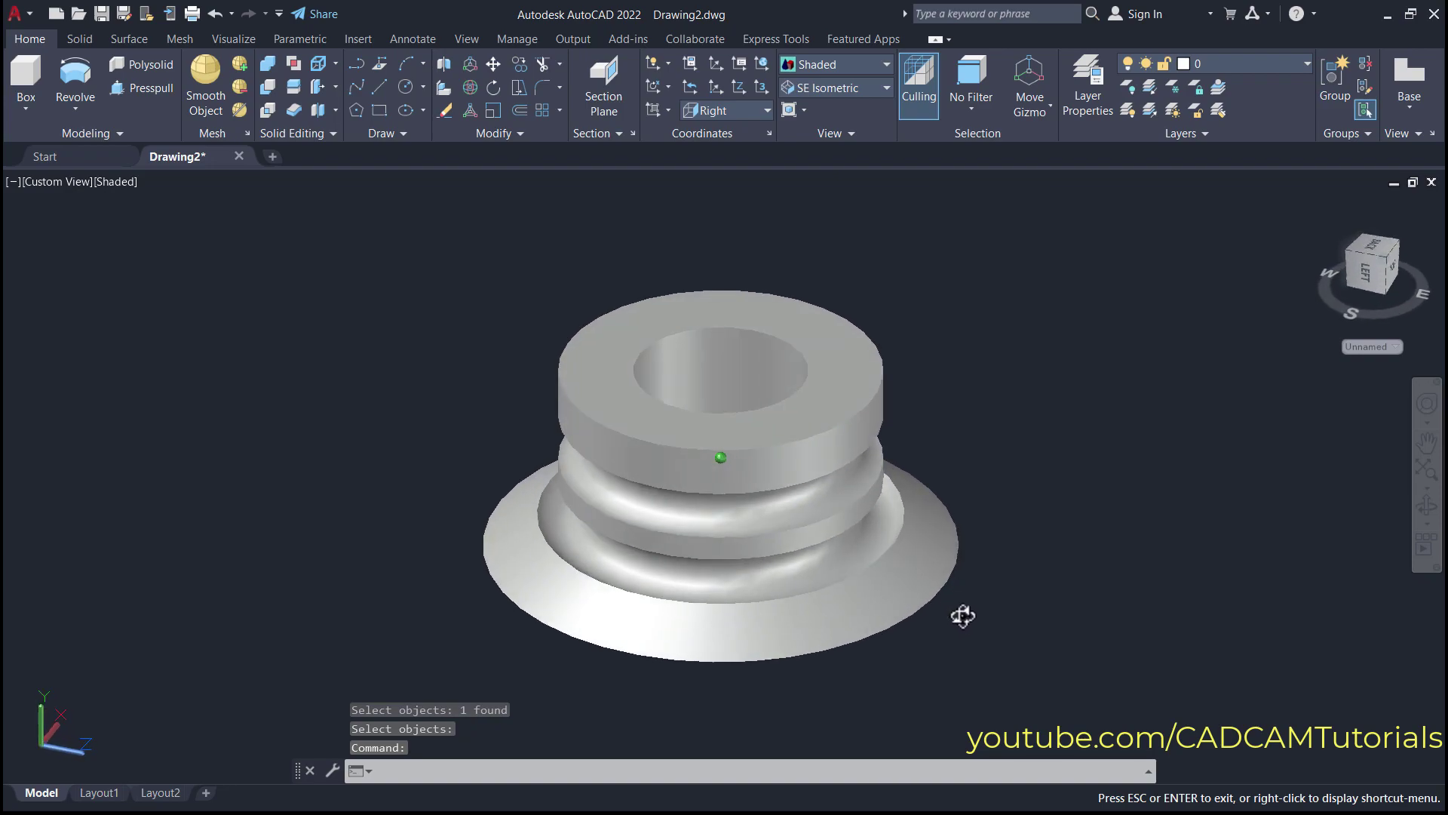
Turn on the grid display and bring the grooved solid and the origin axes into view
scroll(961, 614, down, 3)
mouse_move(863, 606)
middle_down()
mouse_move(648, 598)
mouse_move(483, 564)
middle_up()
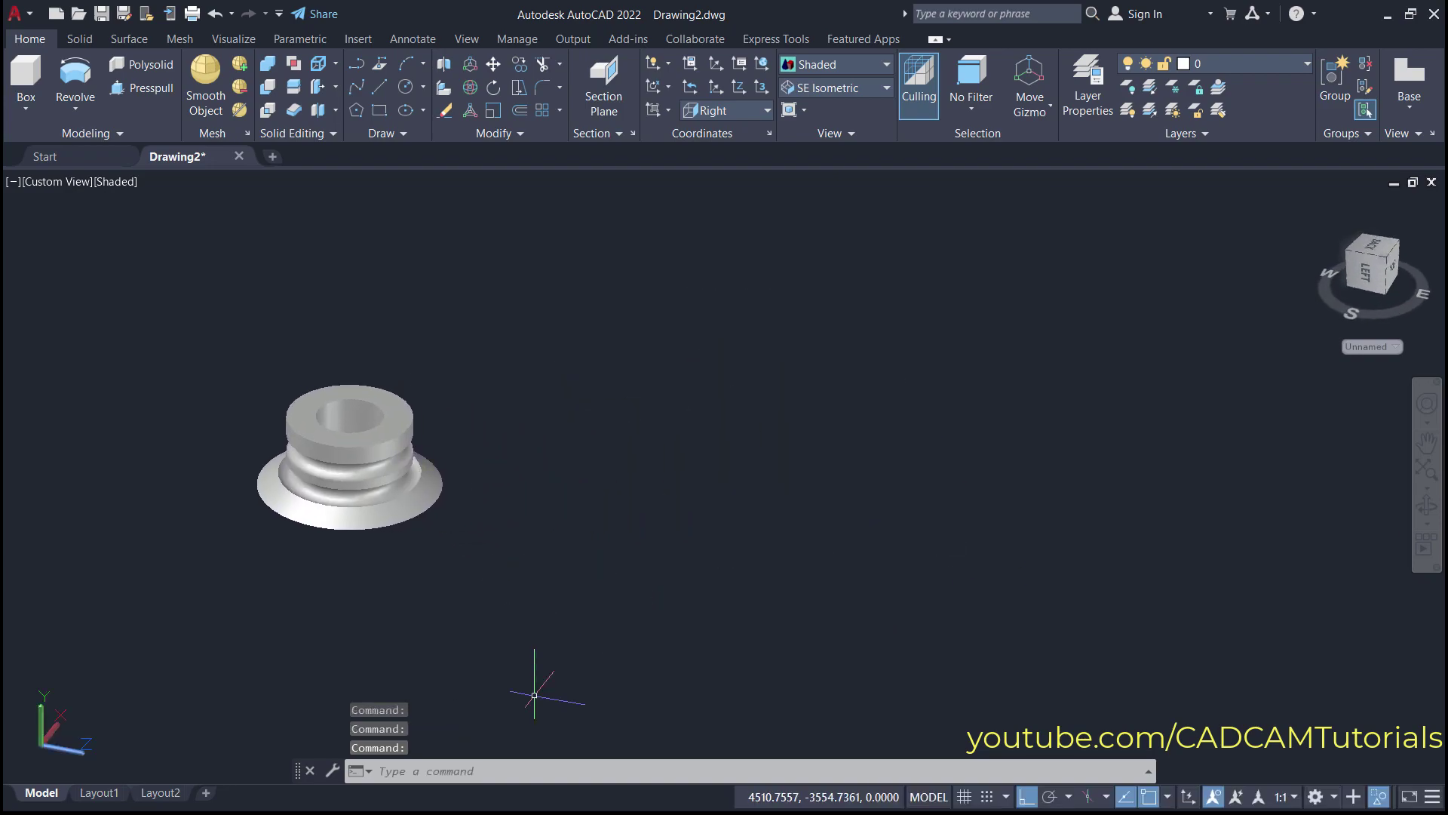
scroll(683, 430, down, 2)
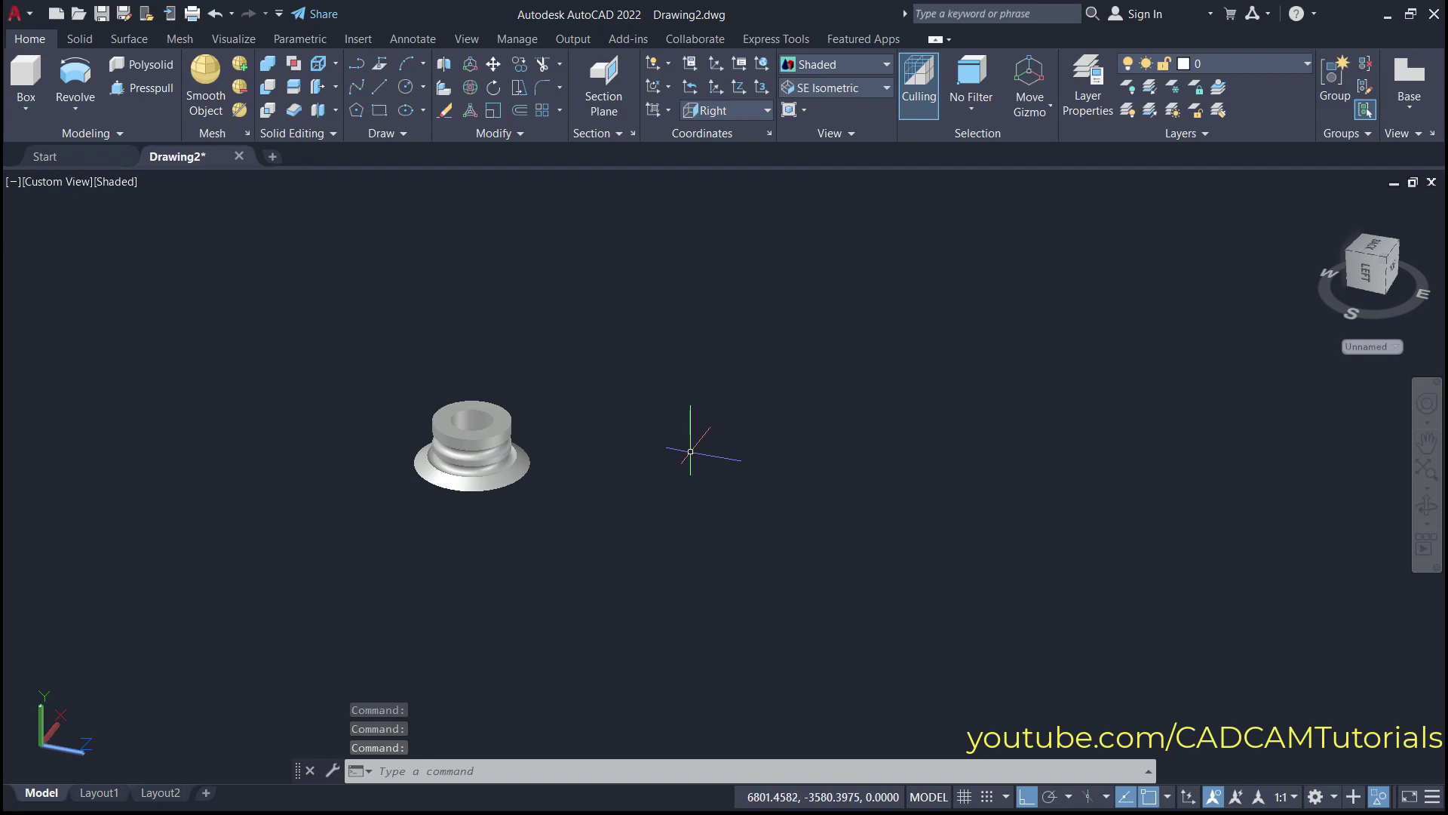
click(965, 797)
middle_drag(691, 474, 804, 537)
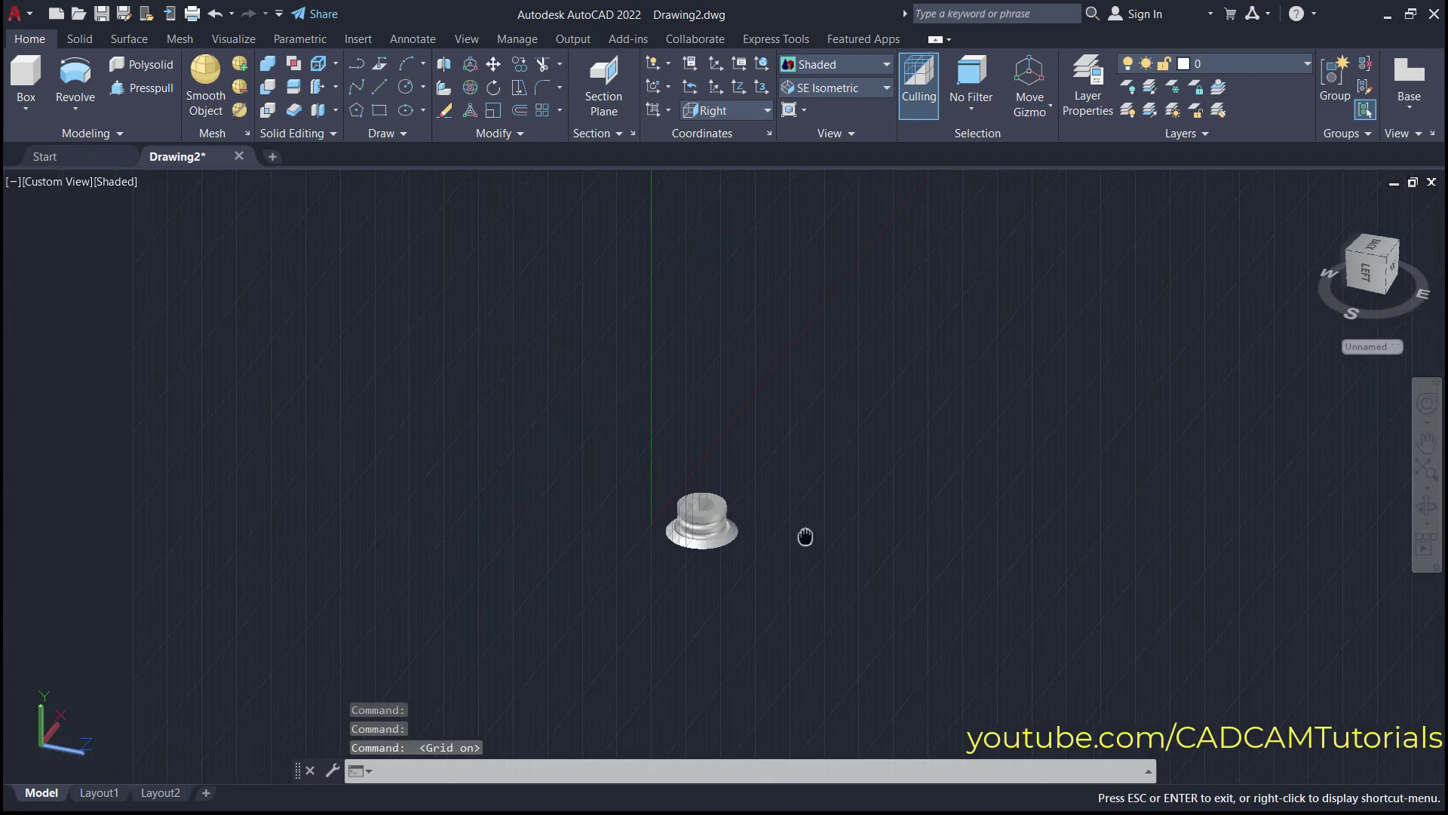
scroll(661, 598, up, 3)
middle_drag(729, 652, 789, 566)
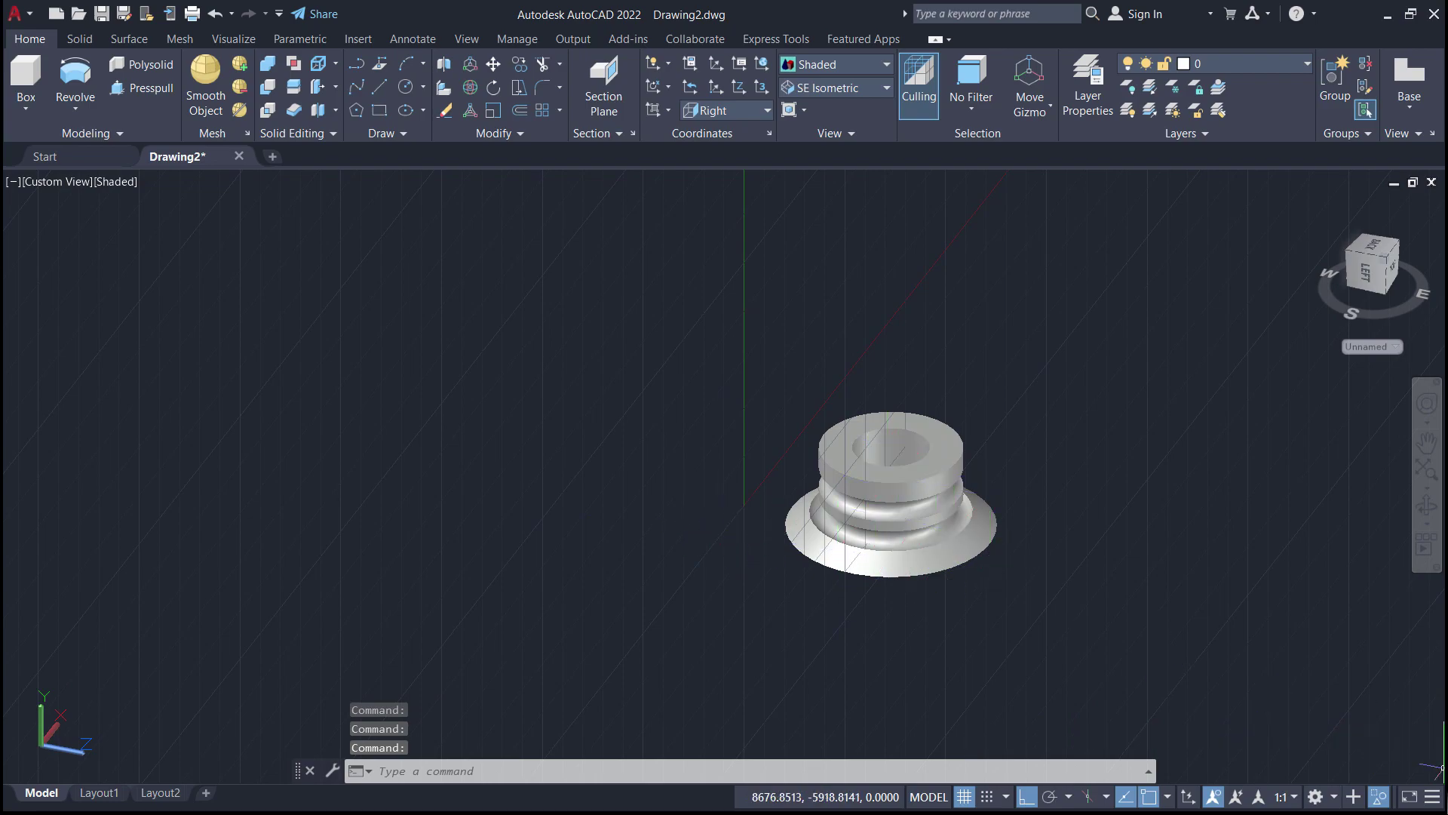
Hide the grooved solid so that only the grid and origin axes stay displayed
click(1385, 798)
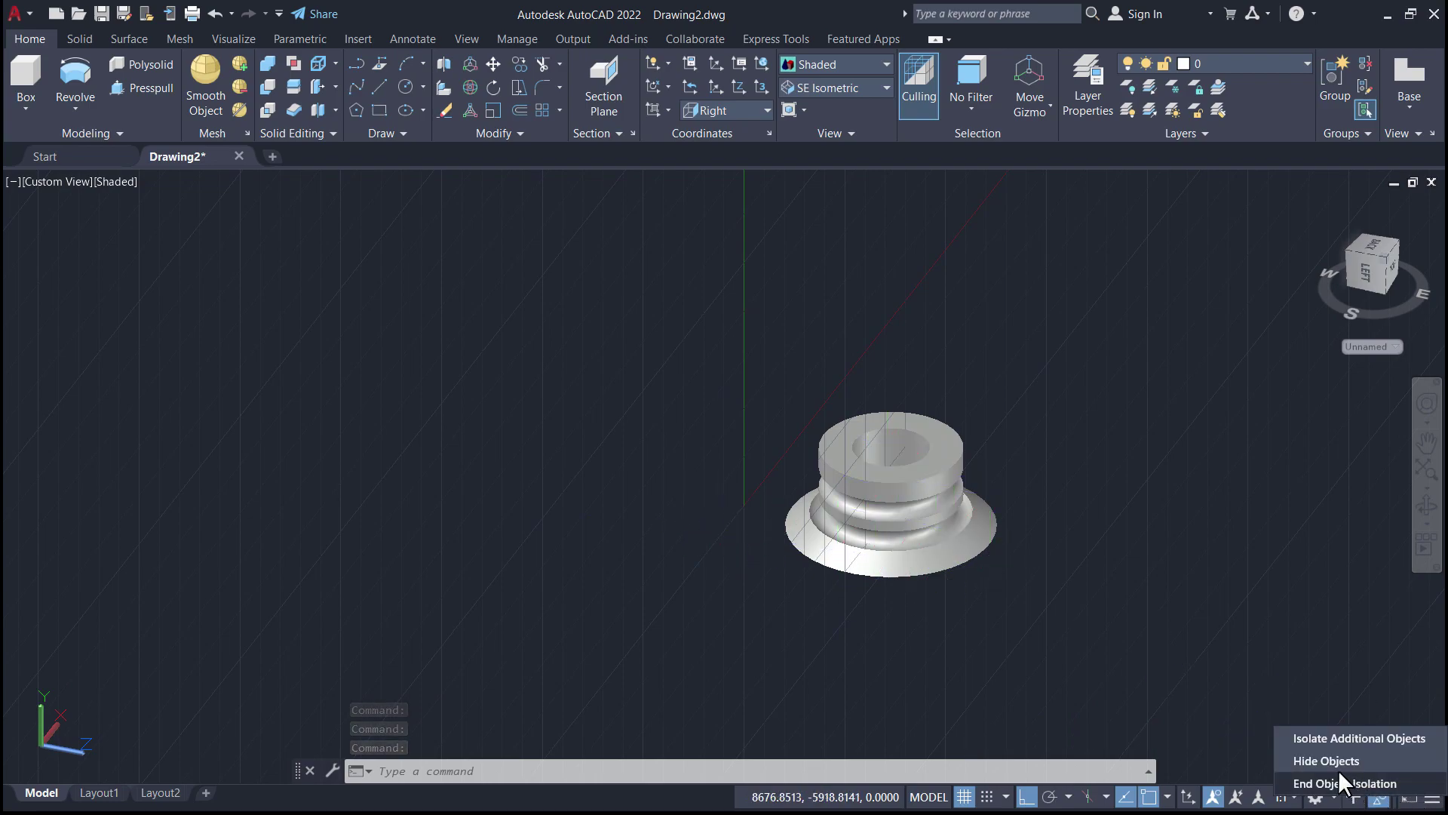
click(1327, 781)
click(1041, 355)
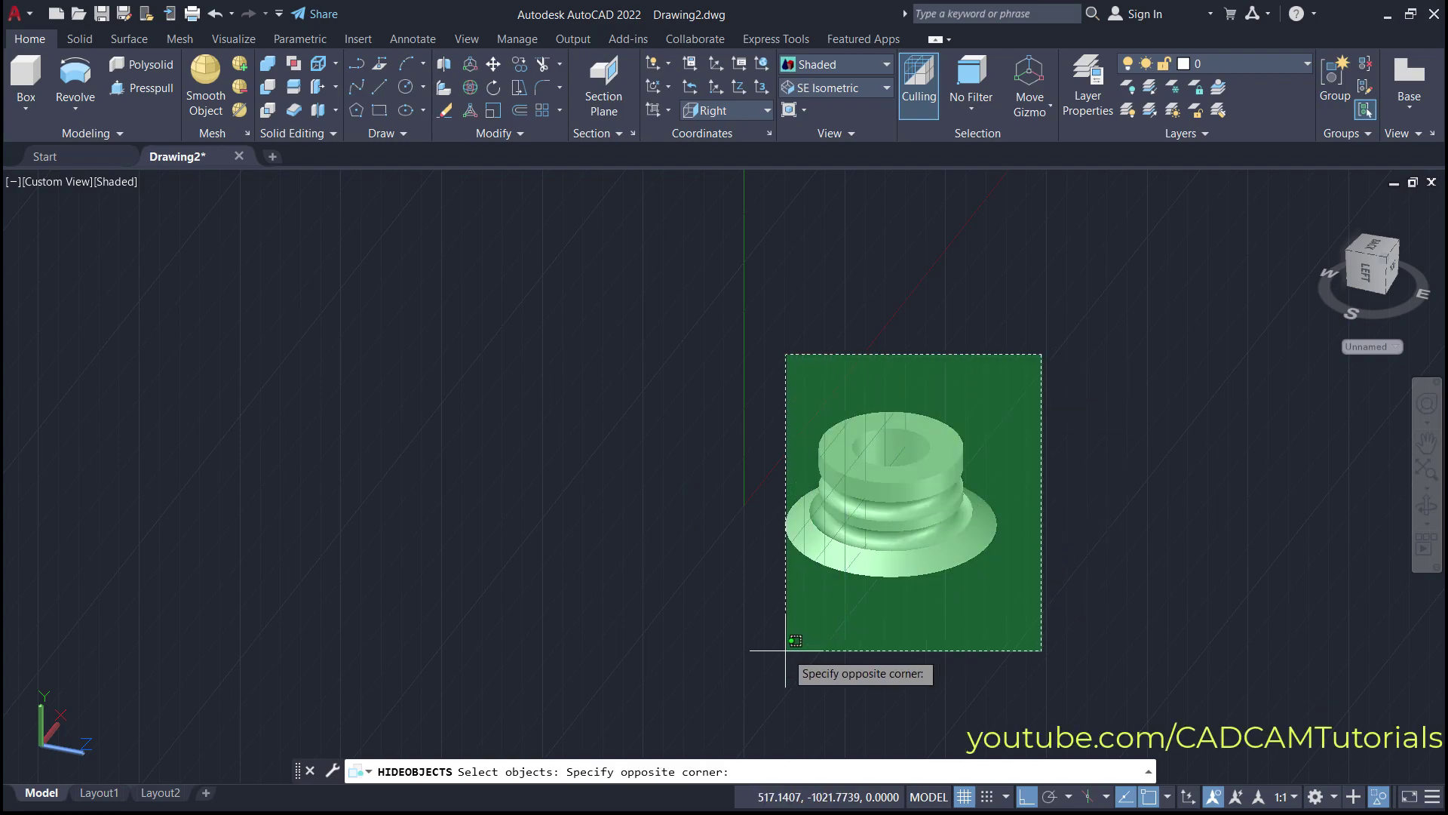
click(785, 653)
key(Return)
middle_drag(798, 242, 798, 455)
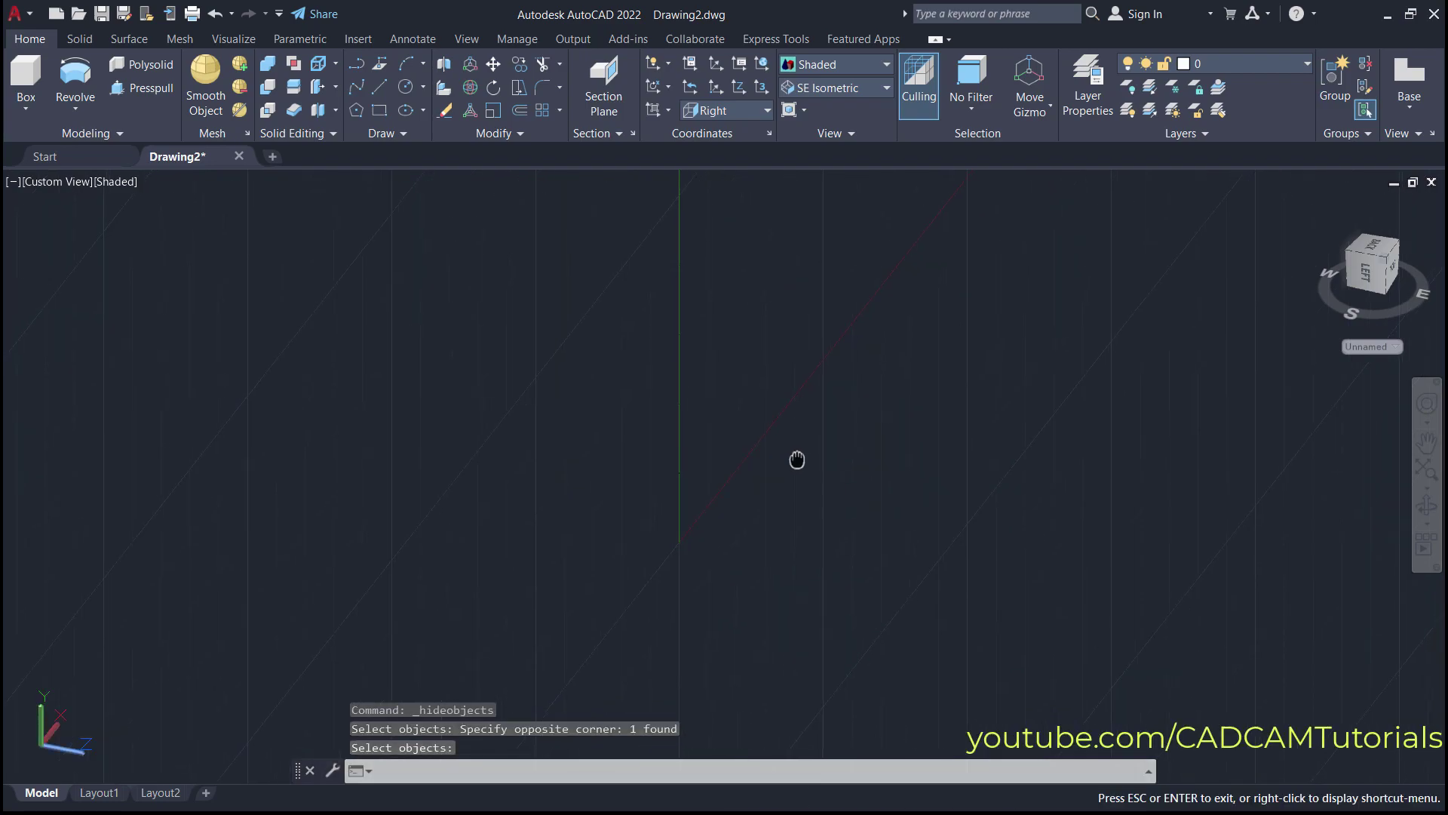
Draw a freely sized circle on the negative X side of the green Y axis, near the origin
click(405, 87)
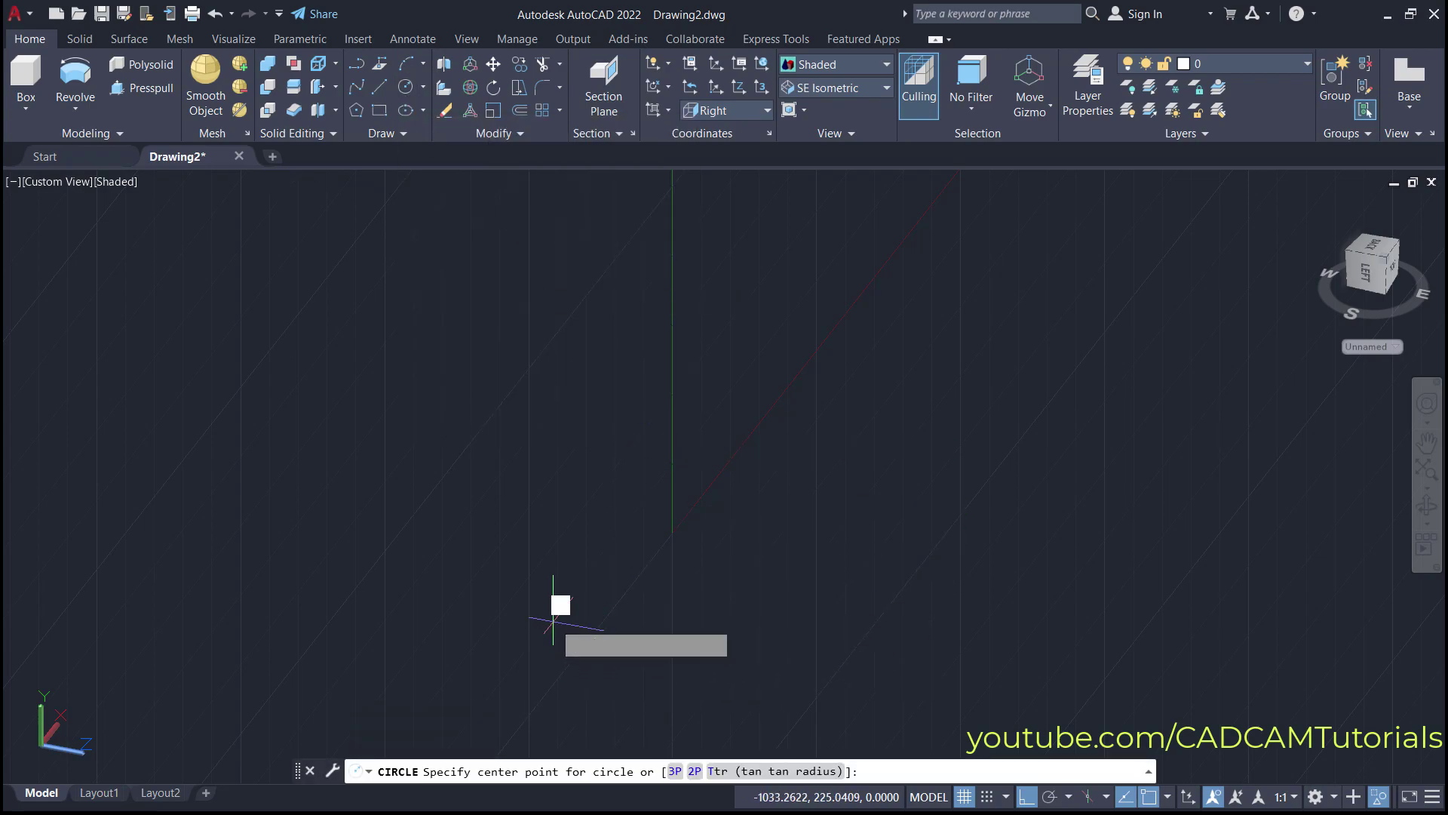
click(555, 621)
key(Escape)
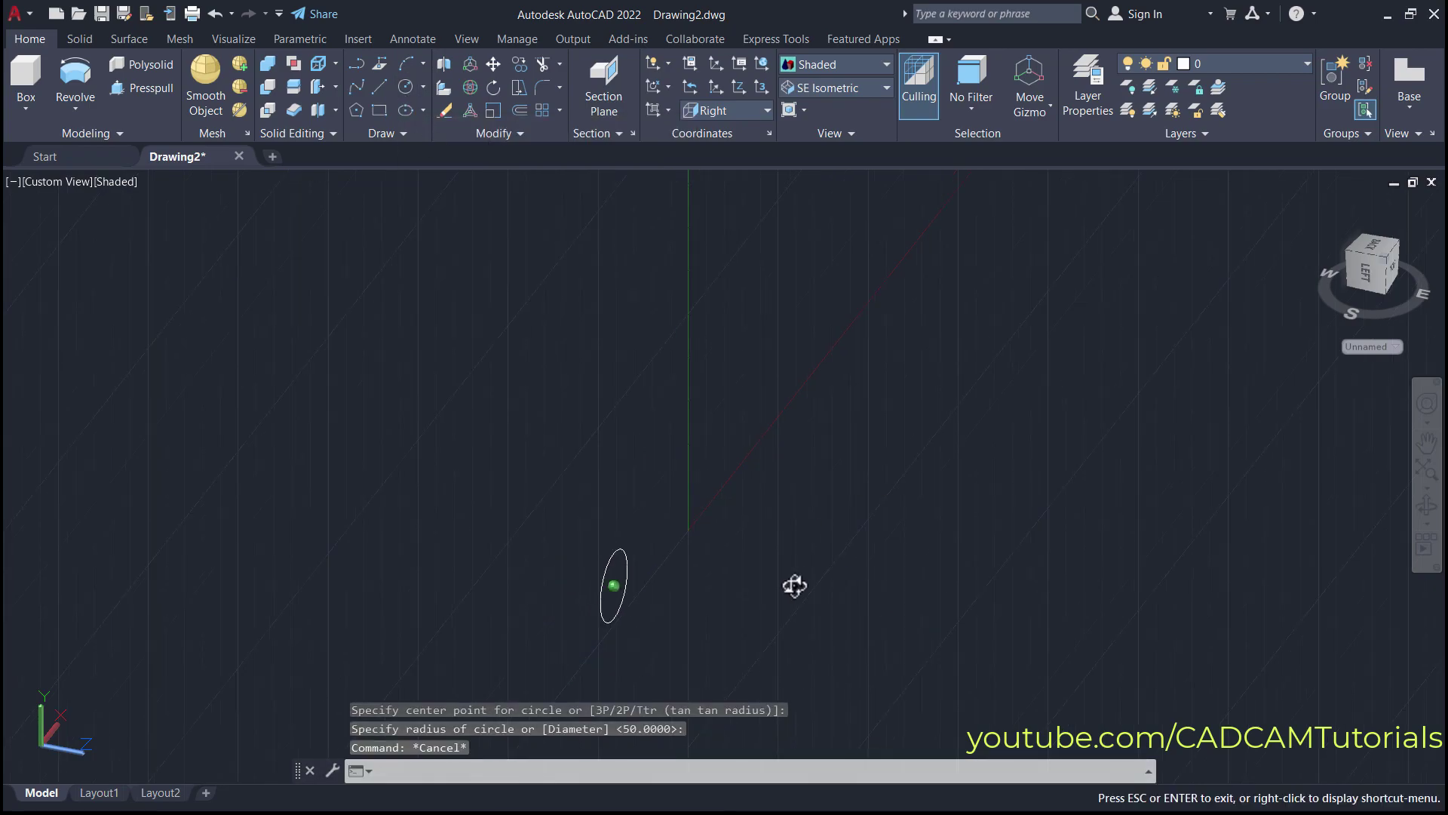
Revolve the circle about the Y axis in Solid mode through about 160 degrees, and inspect the curved bar from several angles
shift+middle_drag(792, 585, 737, 627)
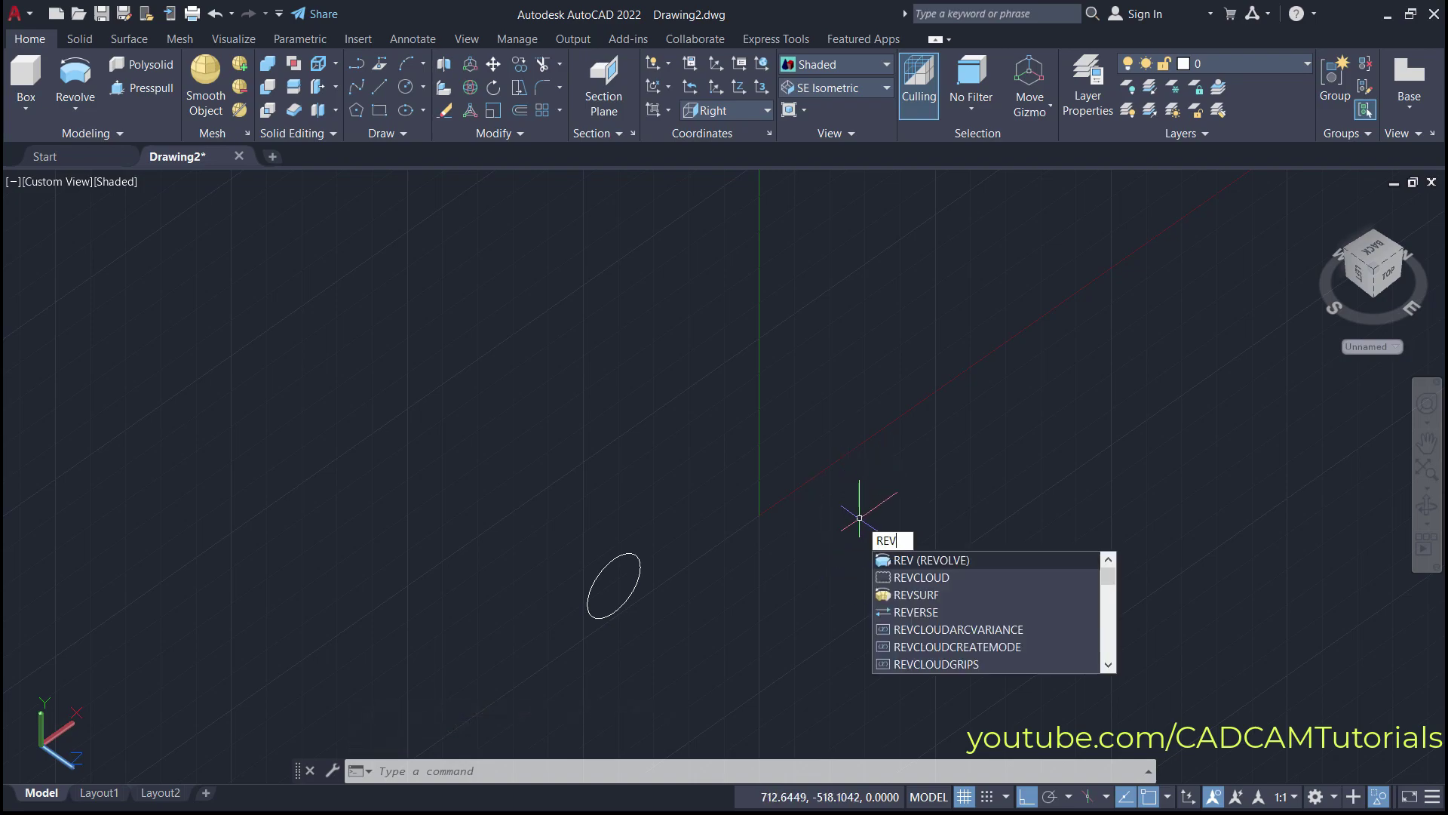
click(934, 560)
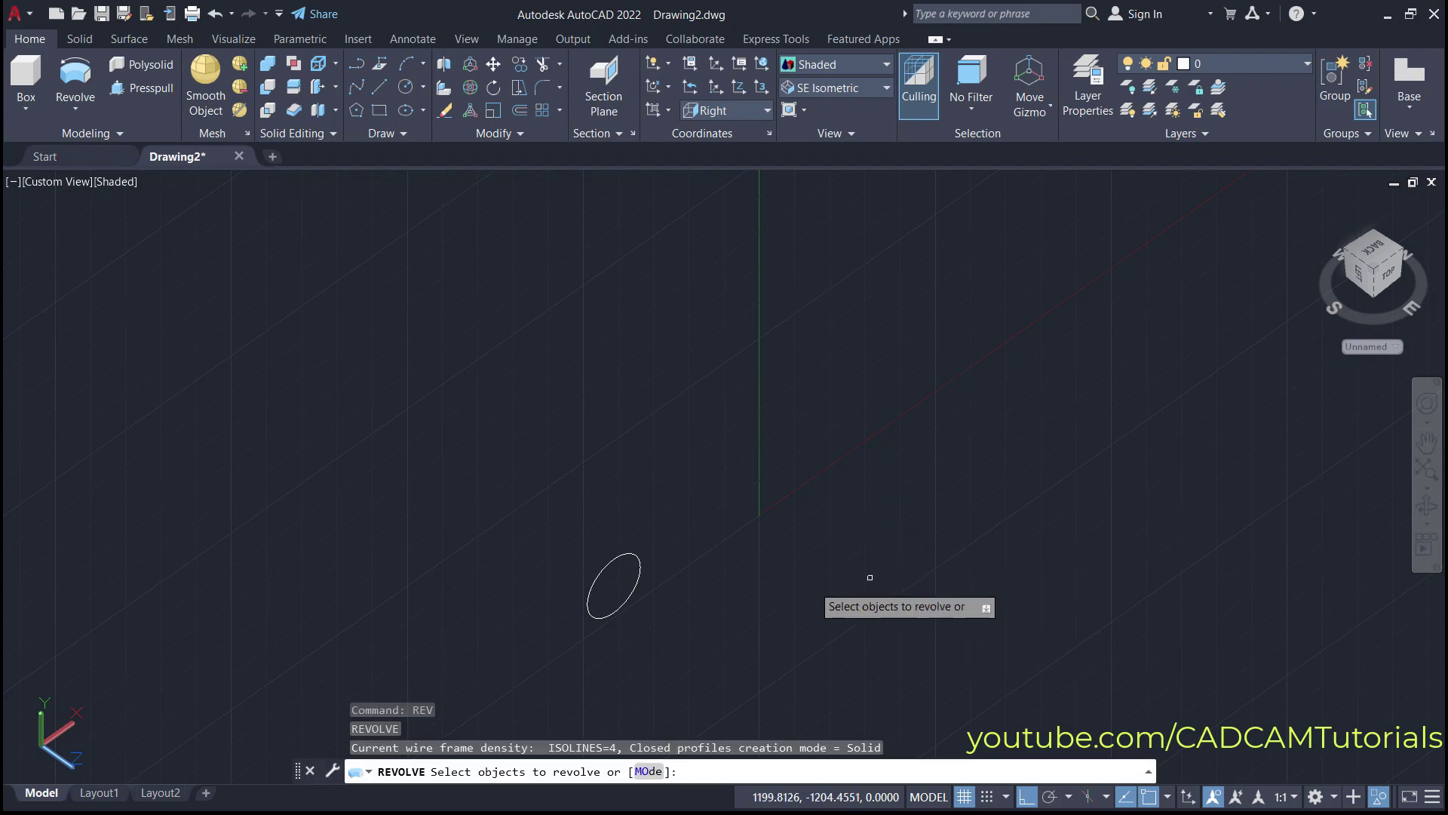
click(630, 595)
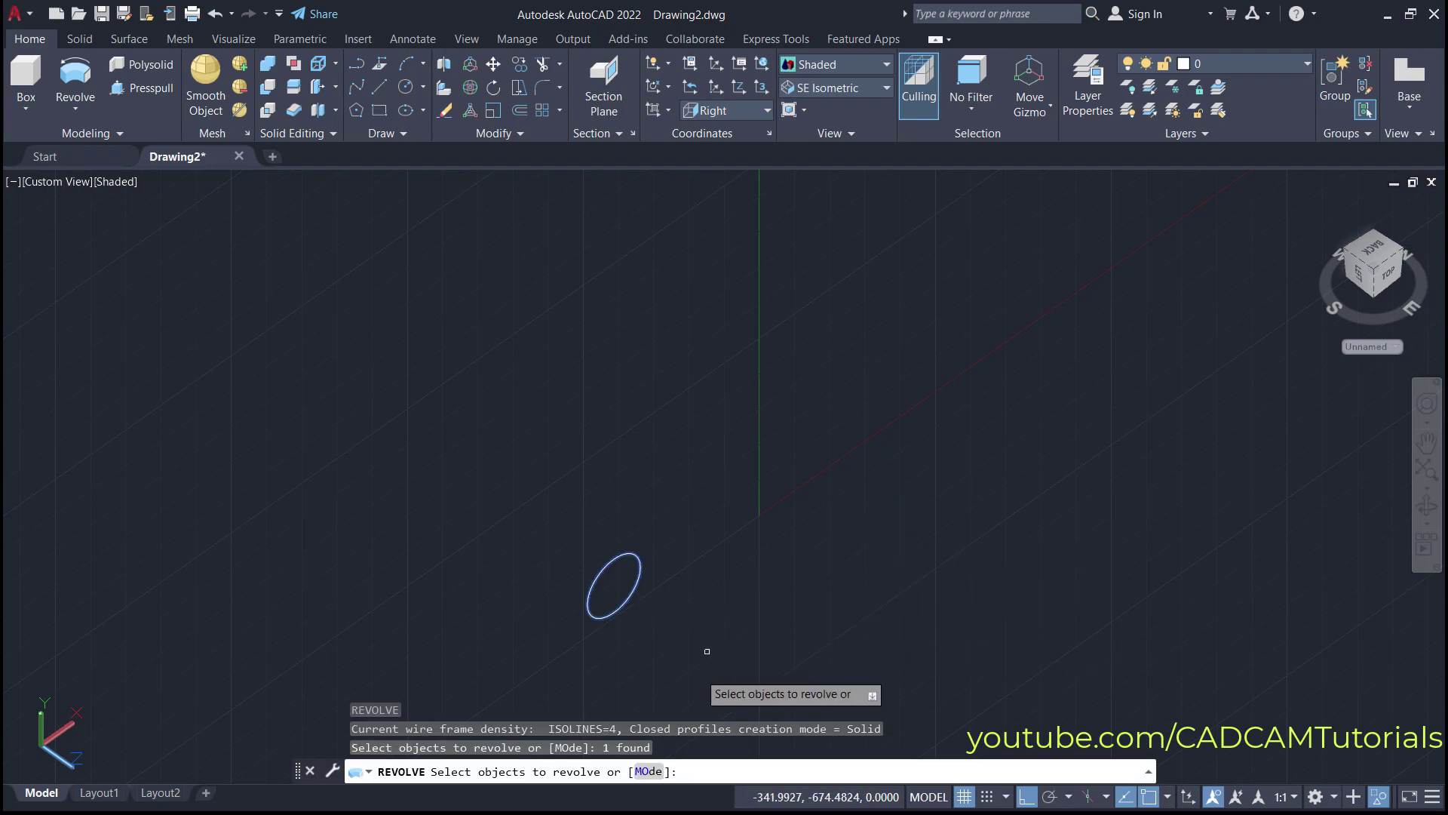
click(646, 772)
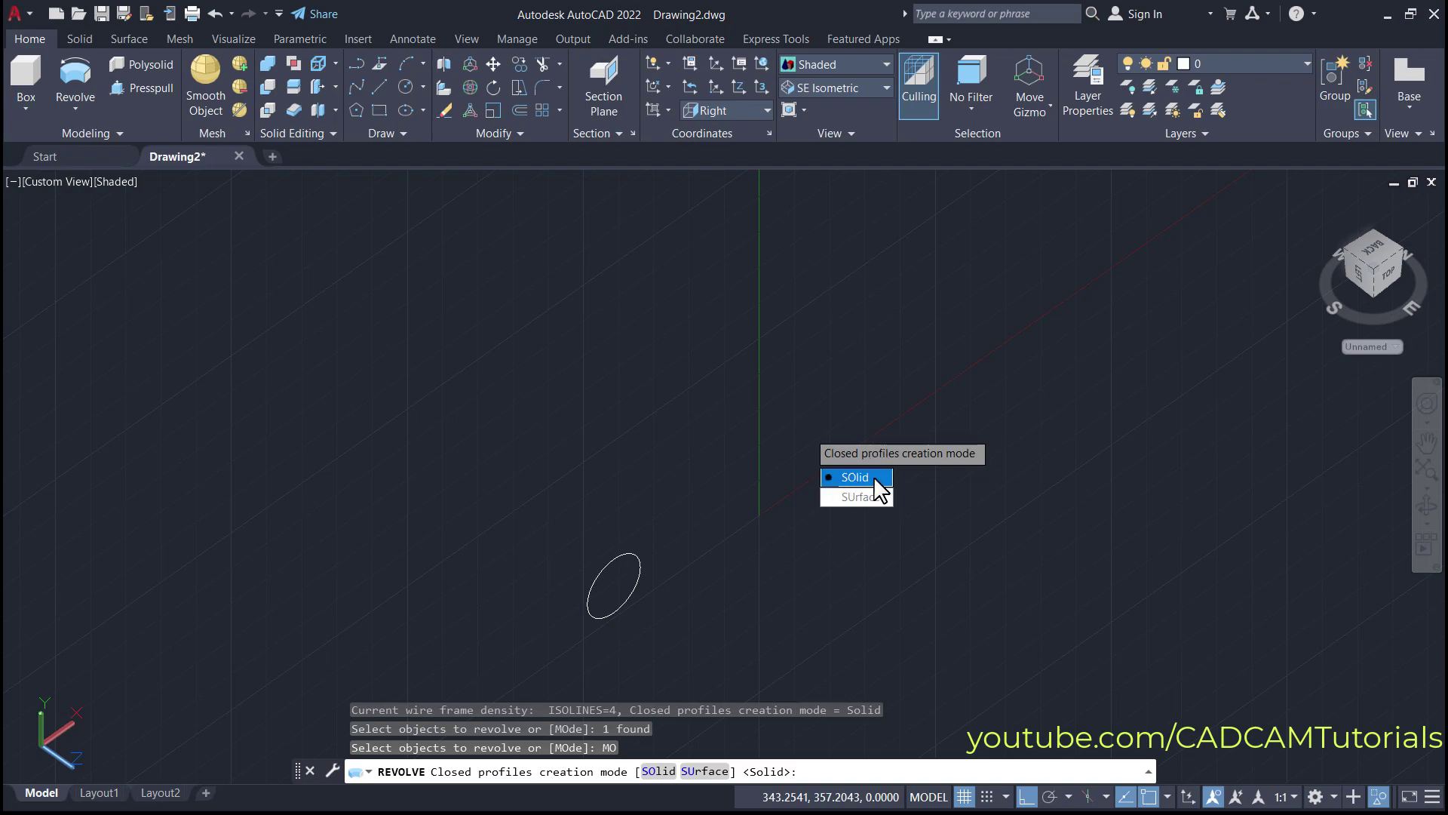
click(859, 478)
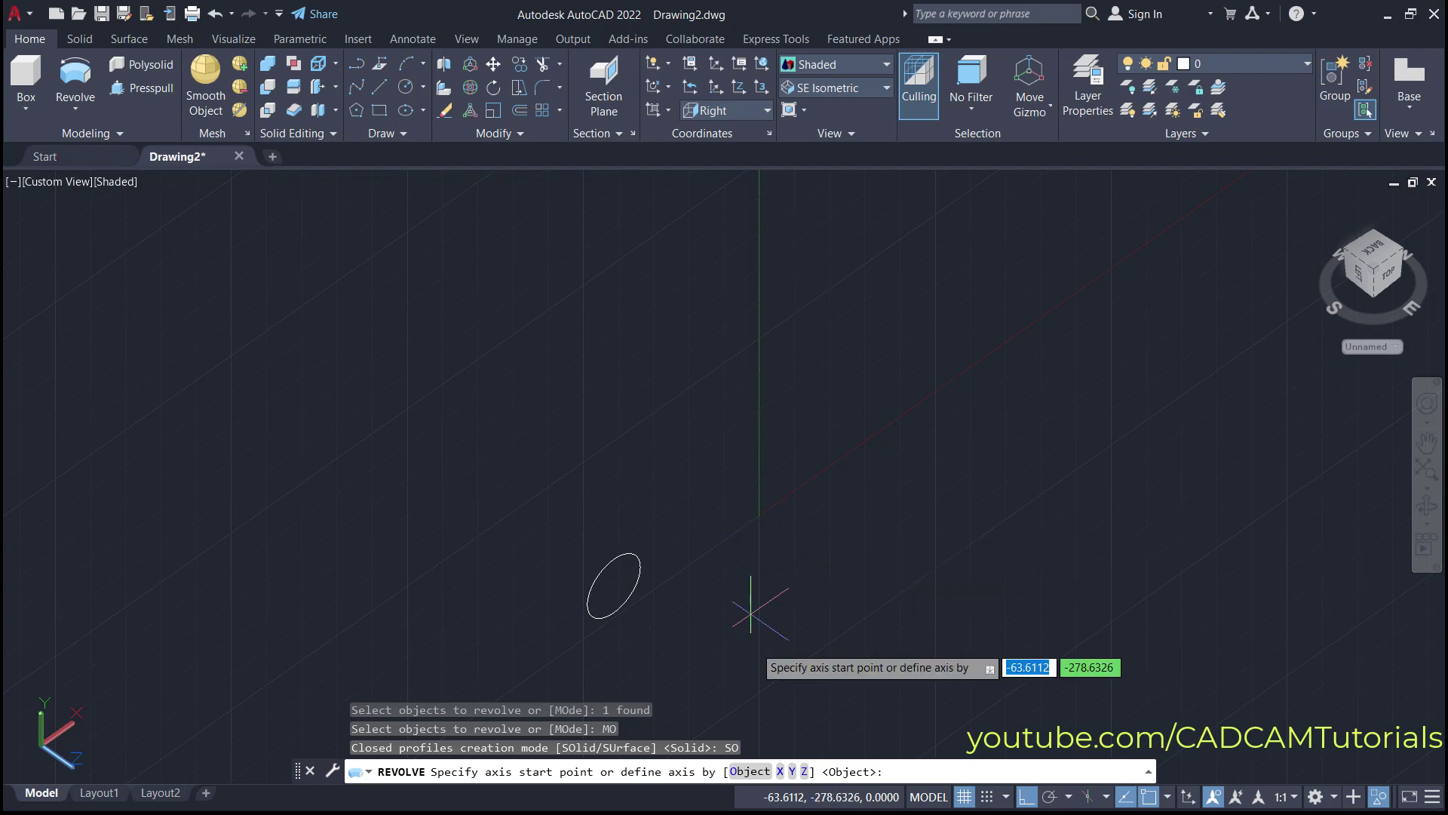
click(792, 771)
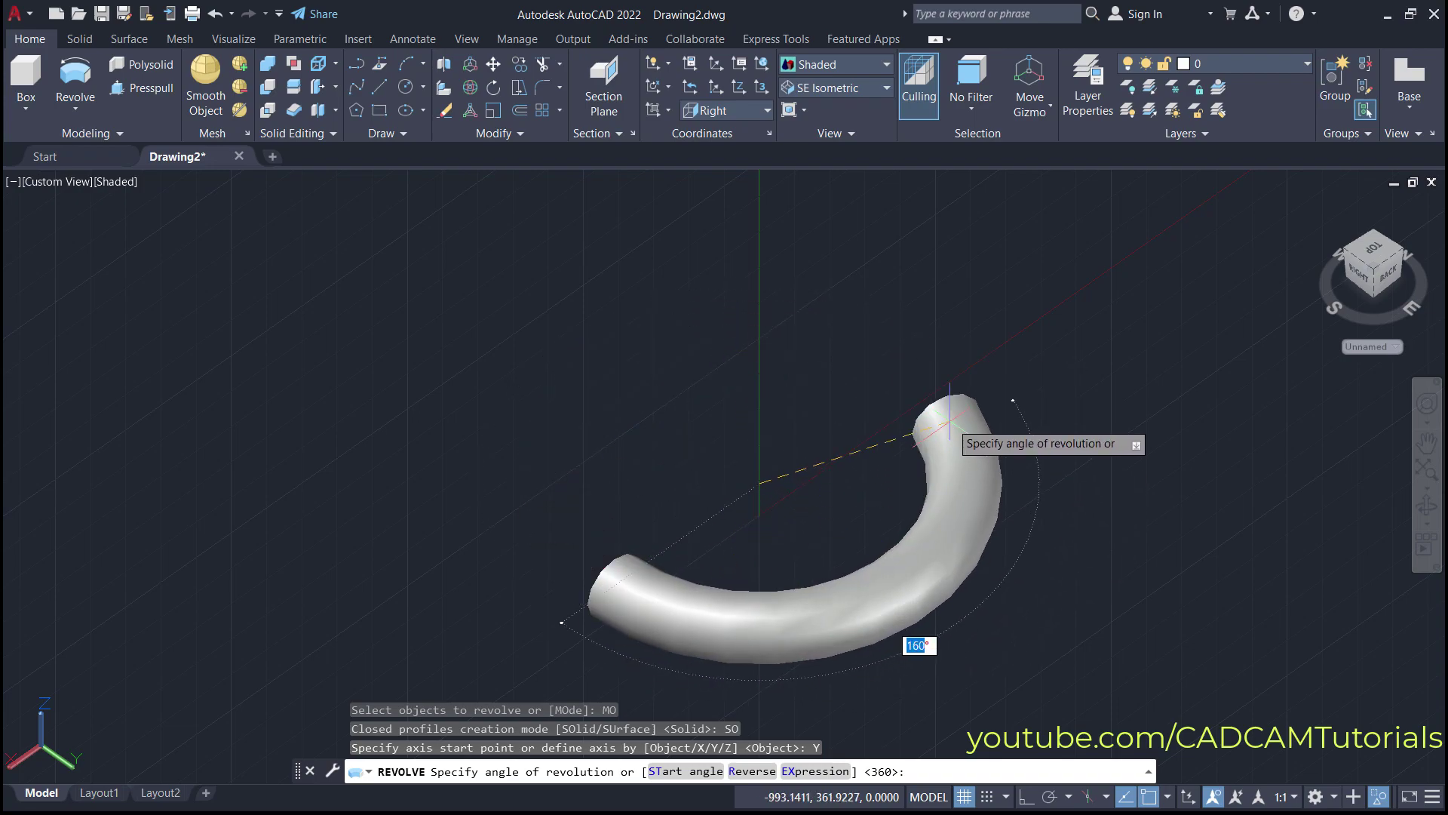
click(950, 423)
shift+middle_drag(950, 423, 604, 523)
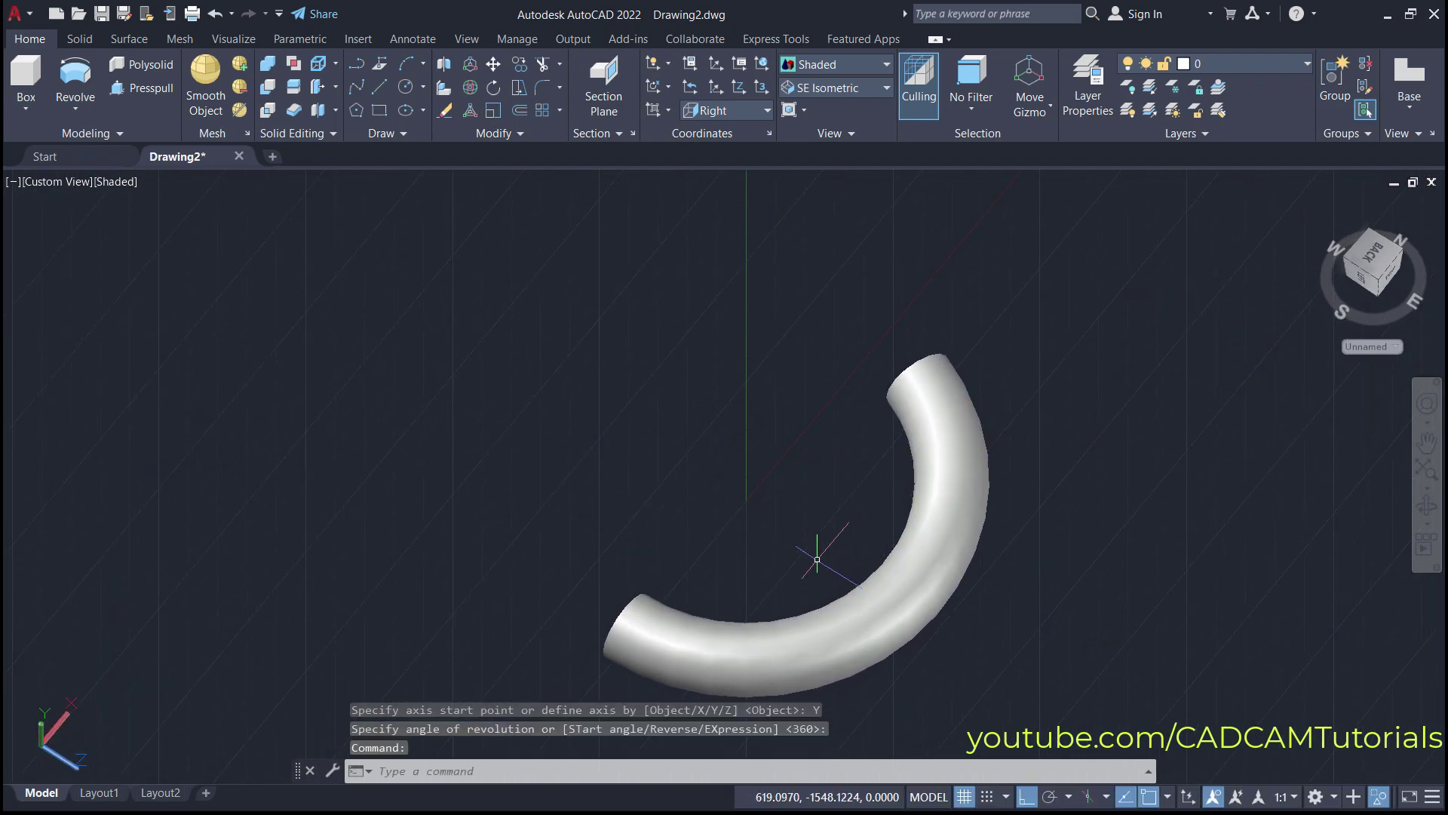
shift+middle_drag(817, 559, 669, 524)
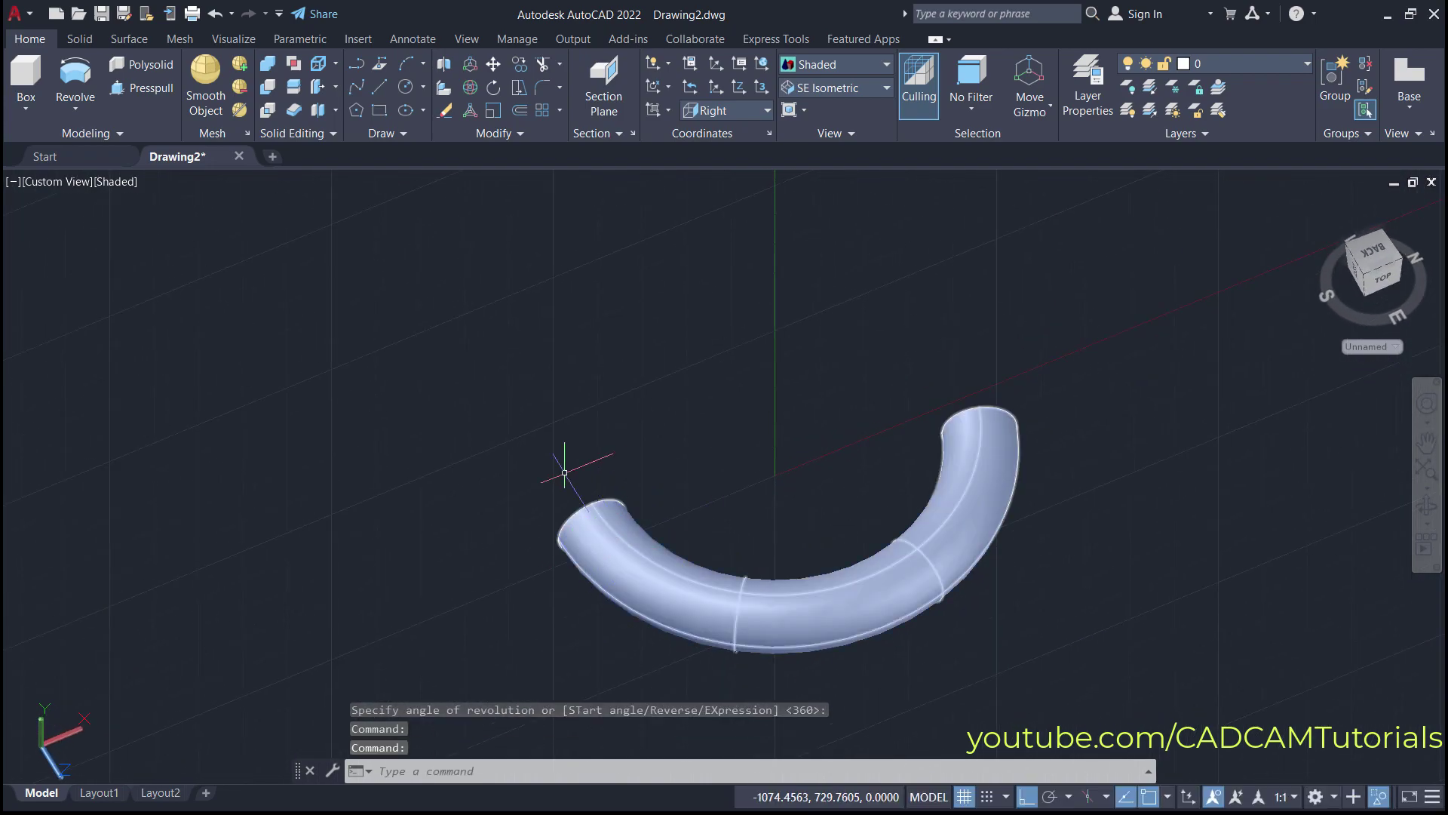
shift+middle_drag(745, 489, 730, 487)
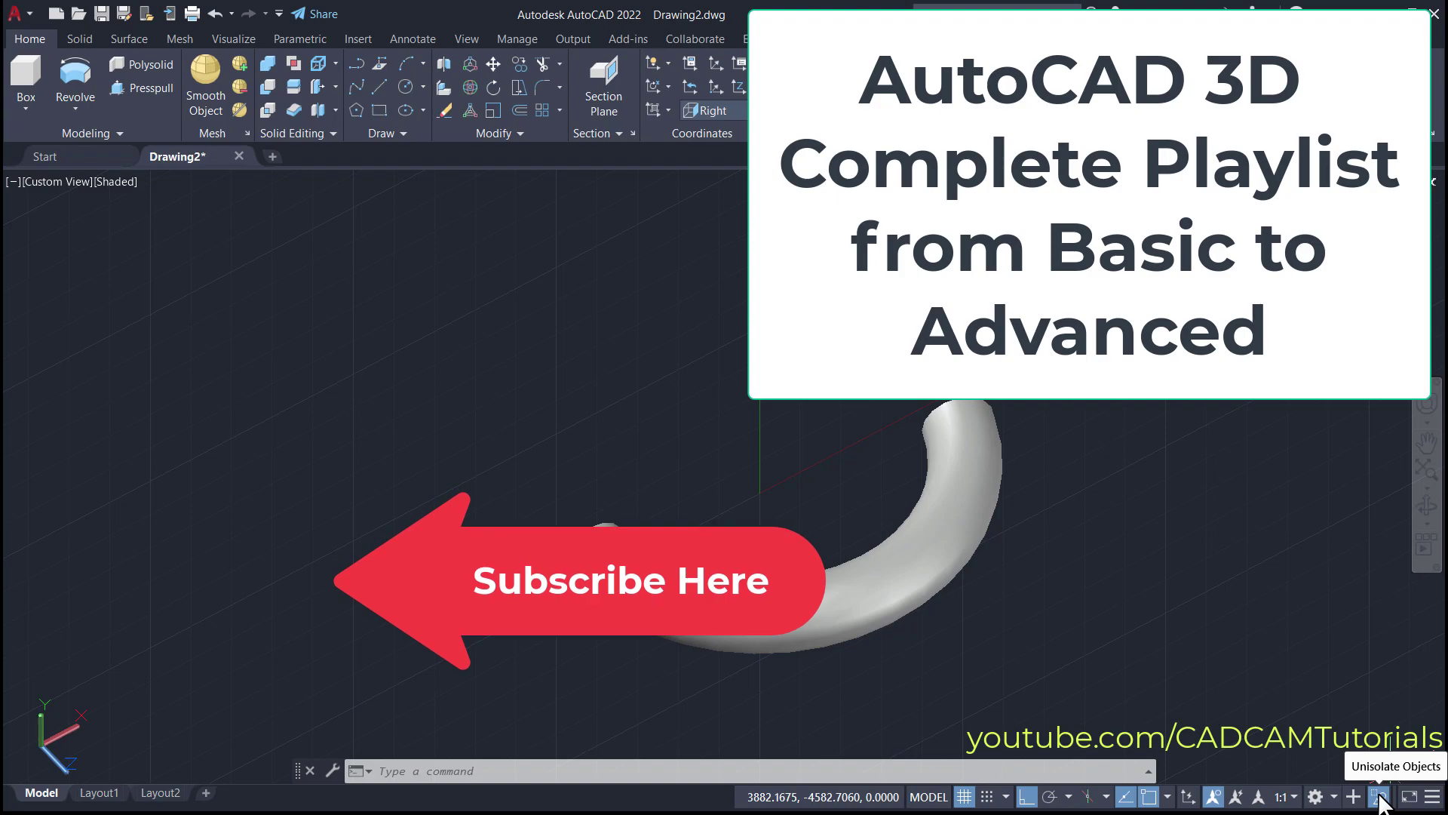
End the object isolation to bring back the hidden objects
click(1379, 796)
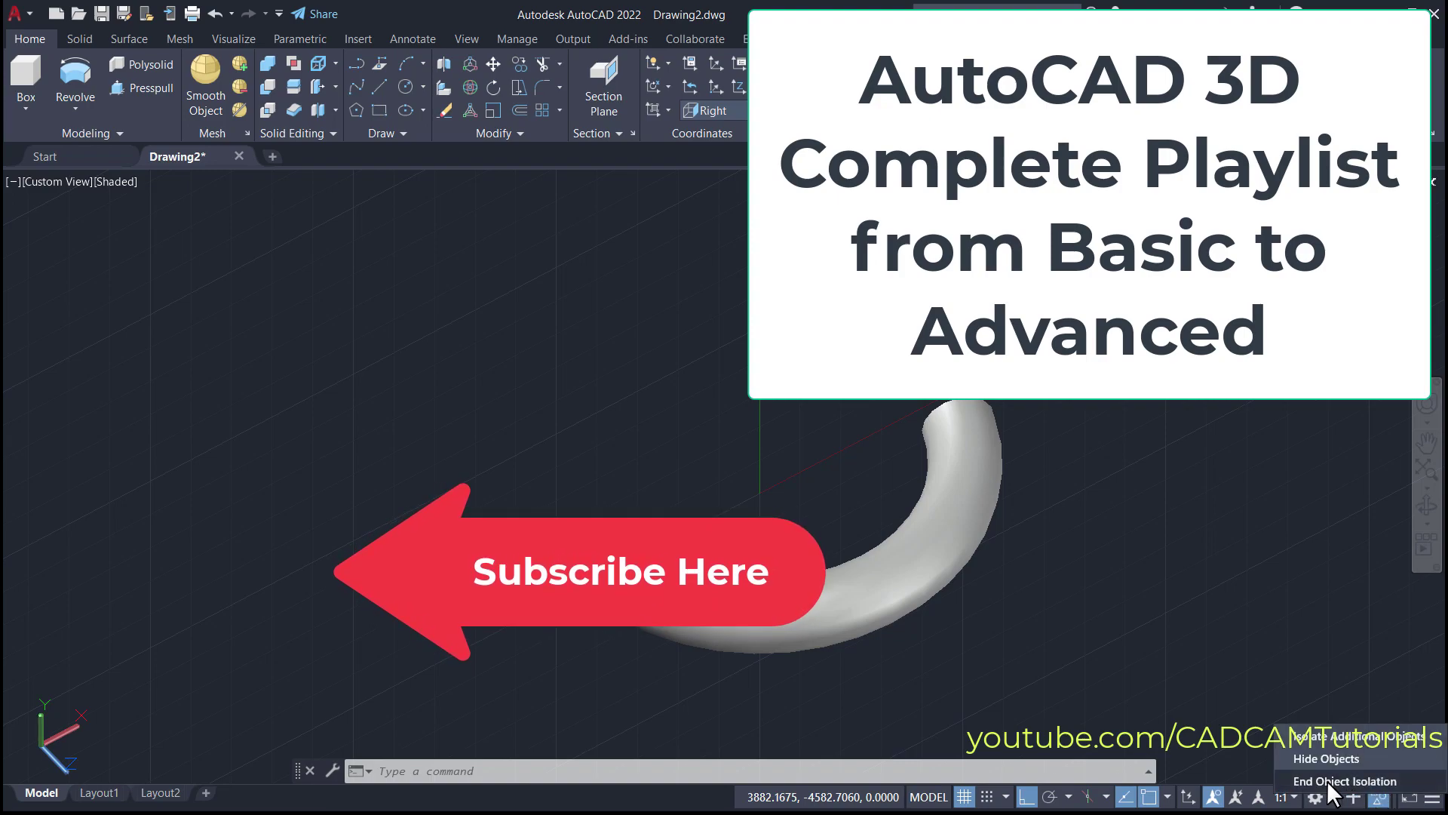